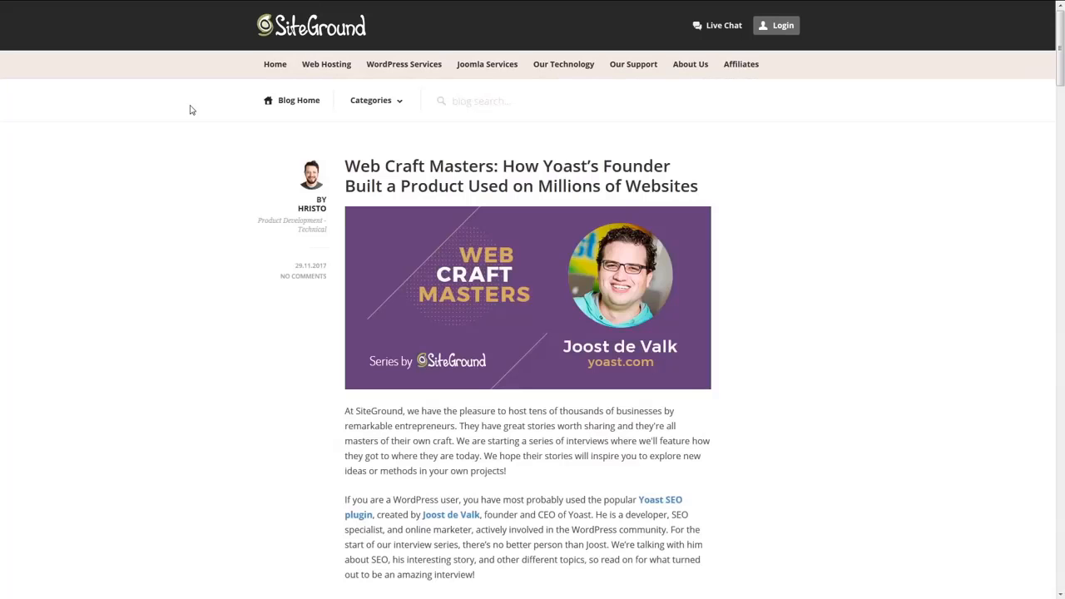
- Open SiteGround's WordPress Hosting page and bring up the detailed plan comparison from the GrowBig plan
scroll(842, 323, "down", 7)
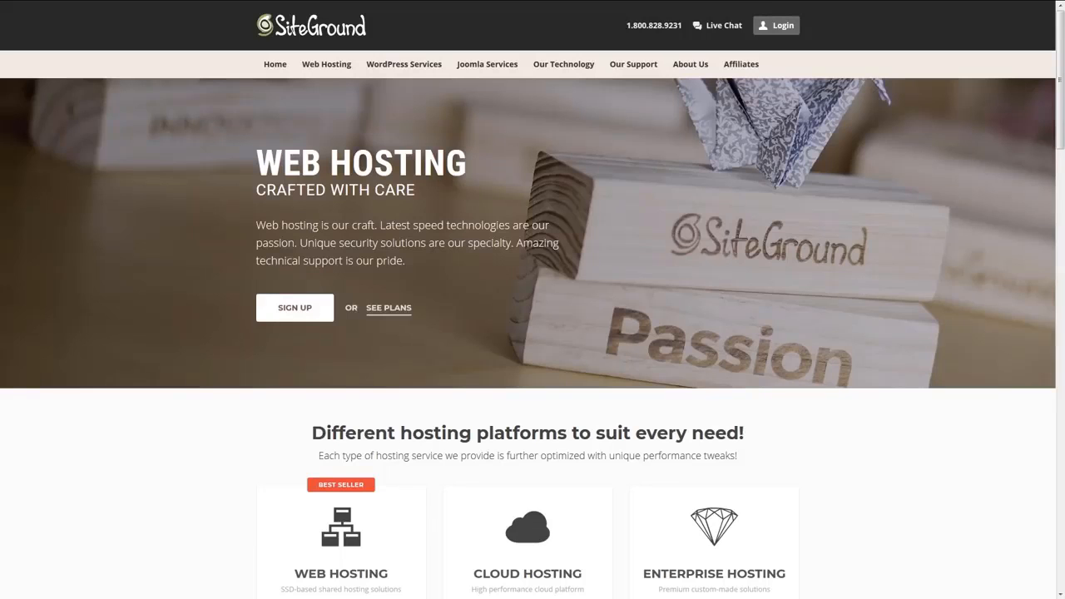
mouse_move(403, 64)
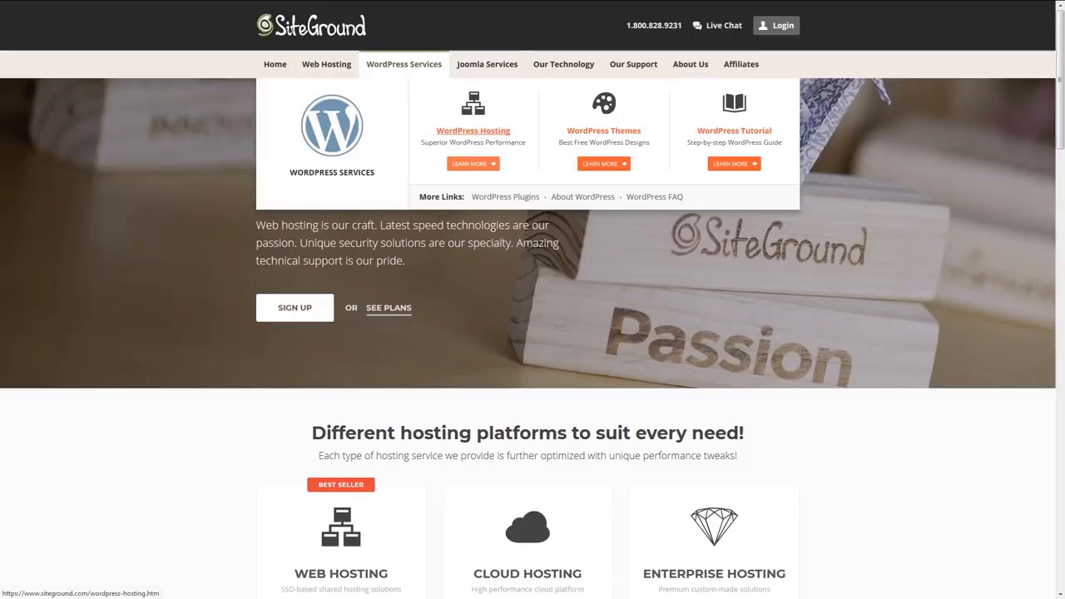
left_click(467, 133)
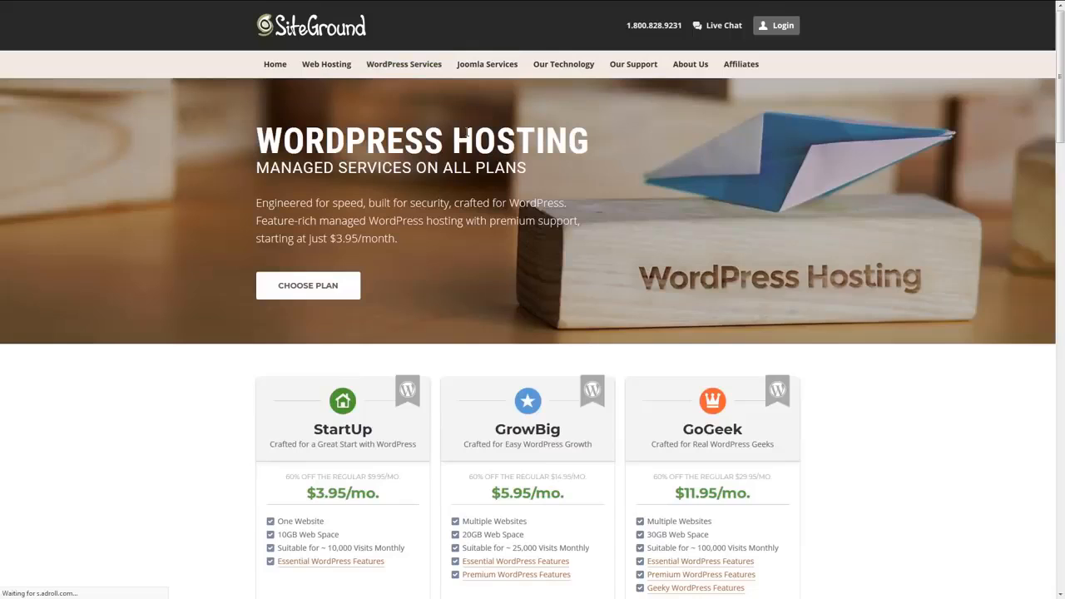
scroll(561, 213, "down", 2)
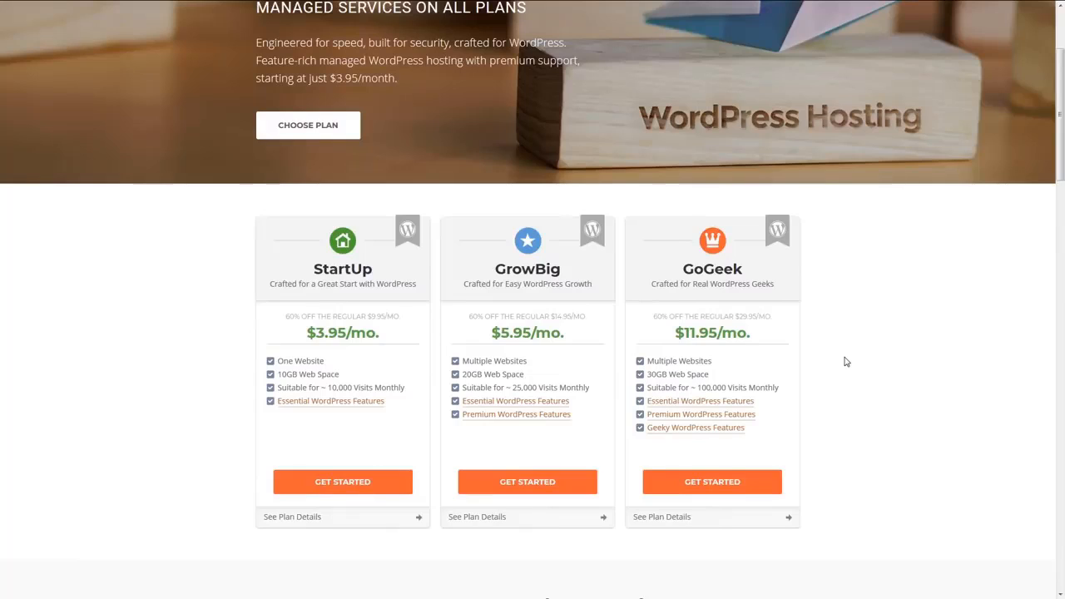
left_click(477, 517)
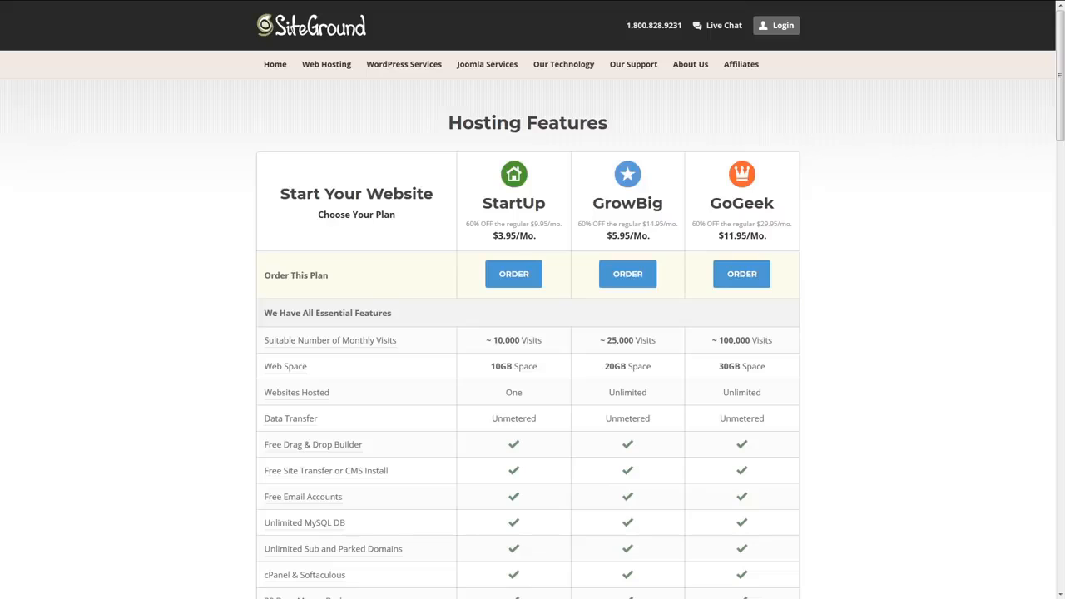
- Examine the feature comparison of the StartUp, GrowBig and GoGeek plans, from essential features through to allocated resources
scroll(456, 365, "down", 4)
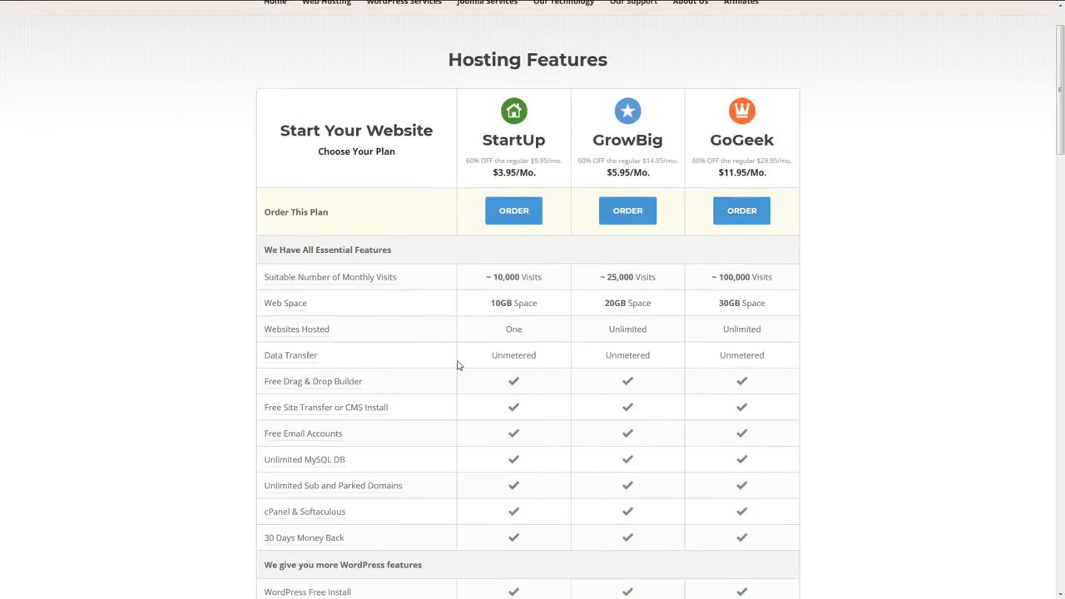
scroll(456, 365, "down", 3)
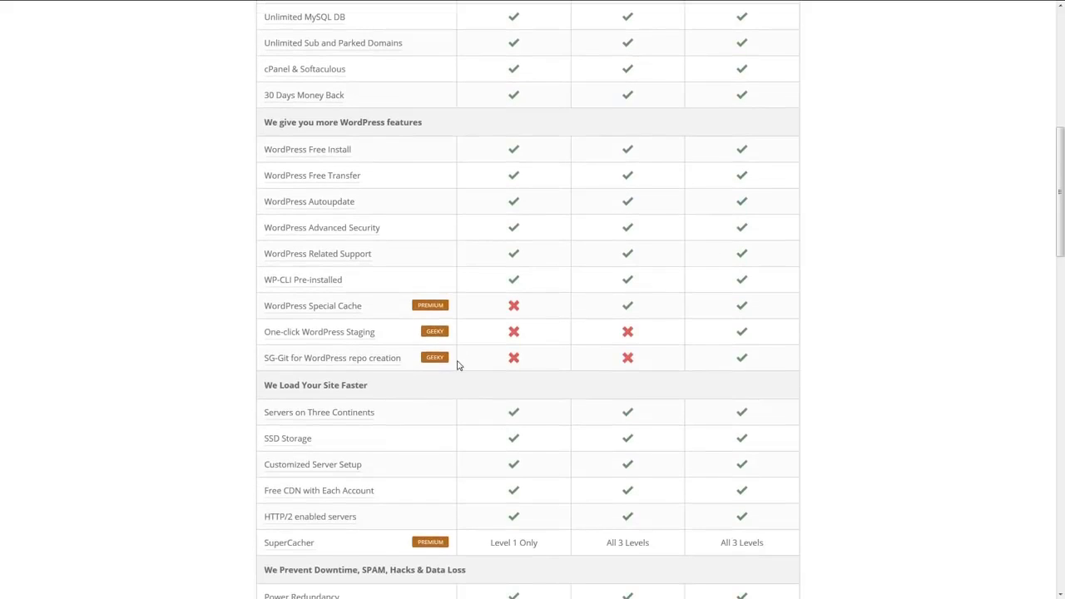
scroll(457, 365, "up", 1)
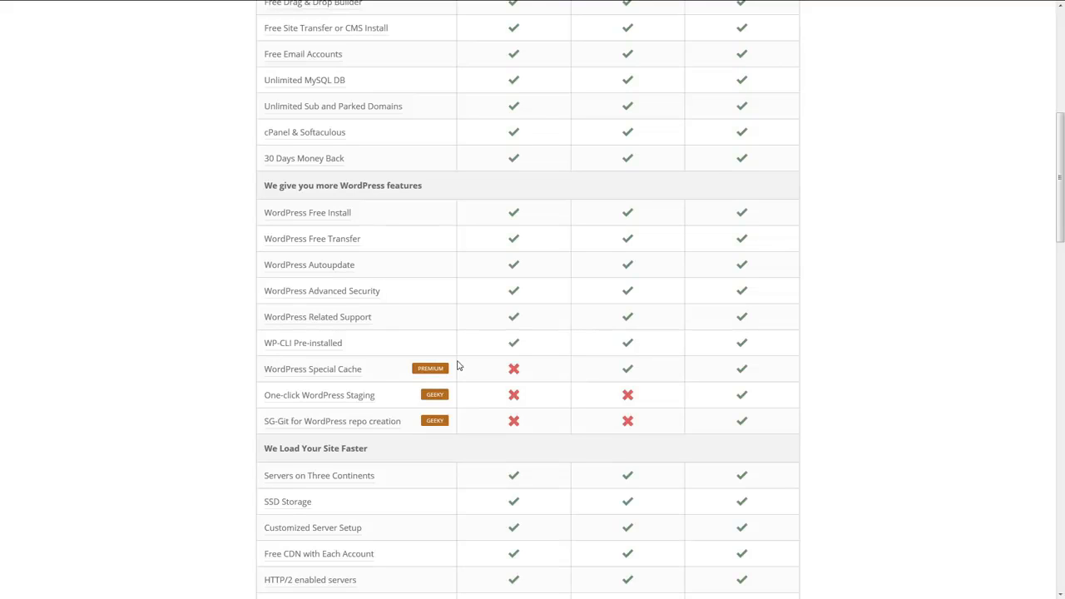
scroll(457, 366, "down", 3)
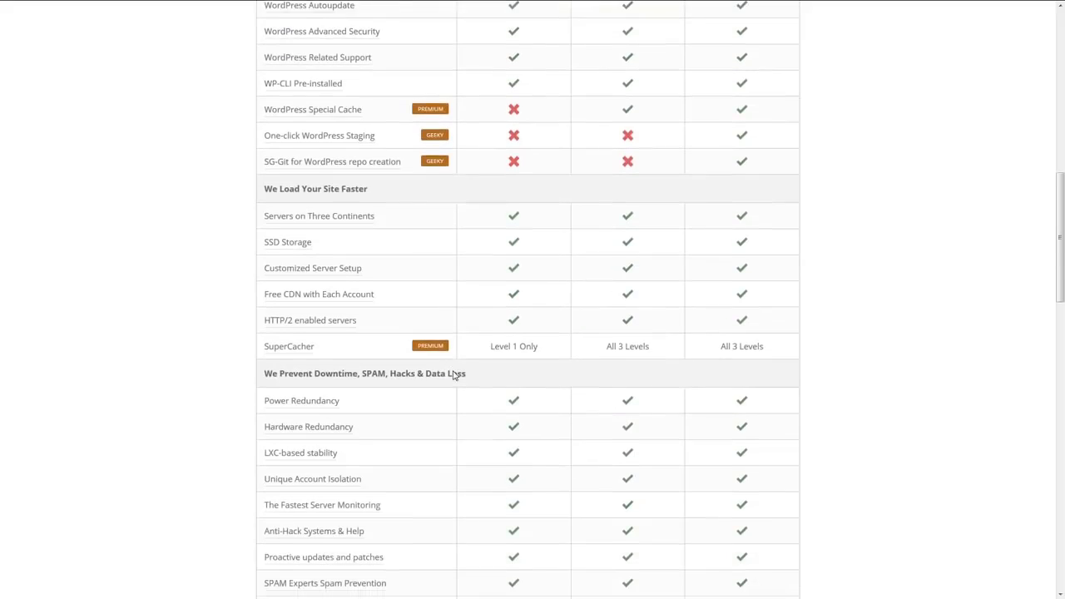
scroll(449, 414, "down", 4)
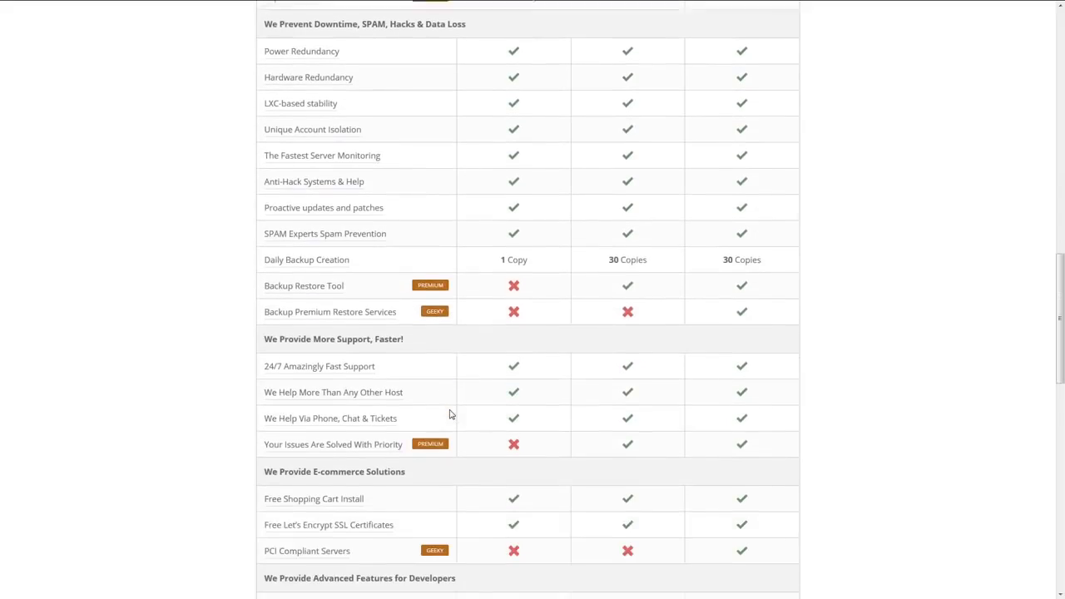
scroll(450, 413, "down", 3)
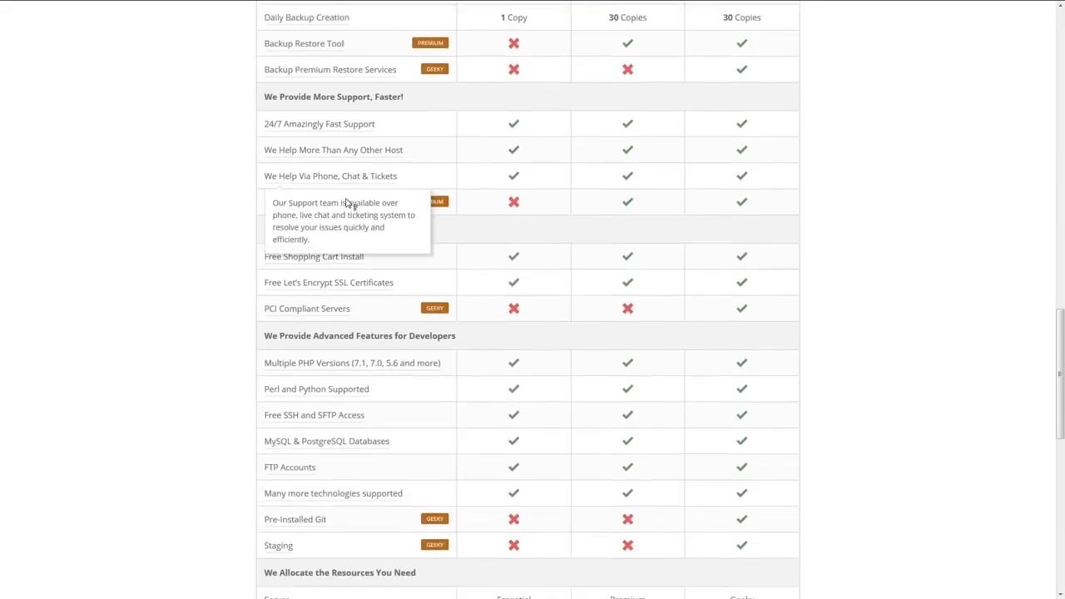
scroll(348, 204, "down", 3)
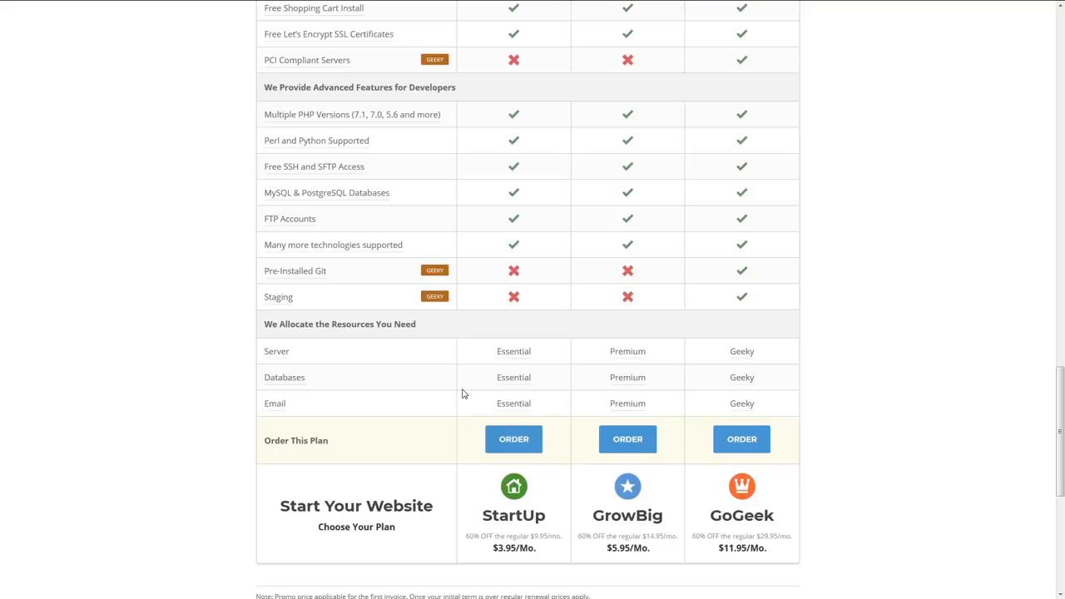
- Order the GrowBig plan and submit mysupercoolbusiness with the .com extension as the new domain to register
left_click(630, 450)
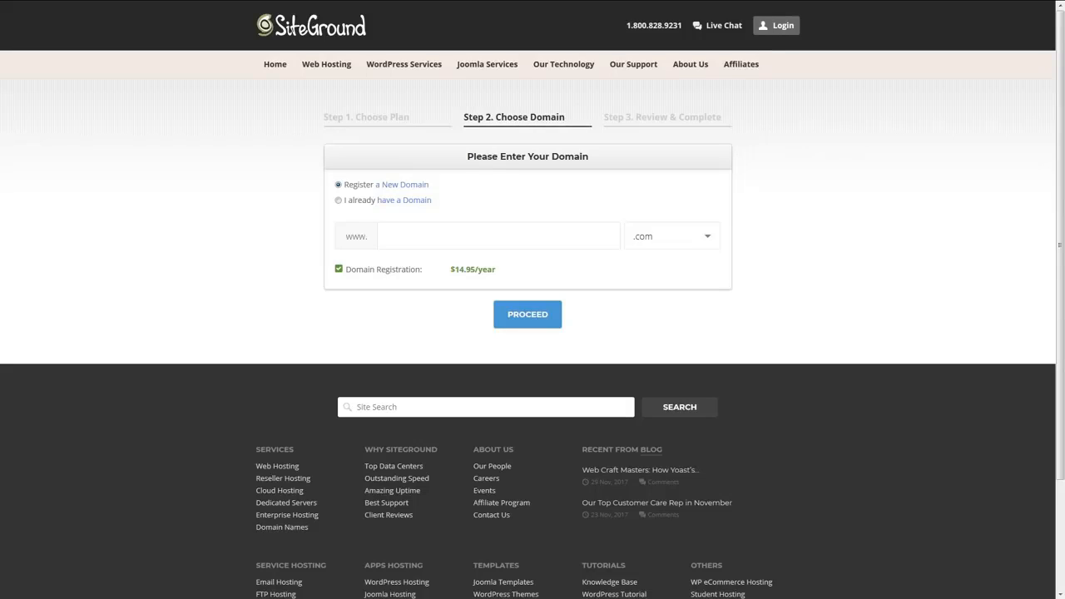
left_click(408, 241)
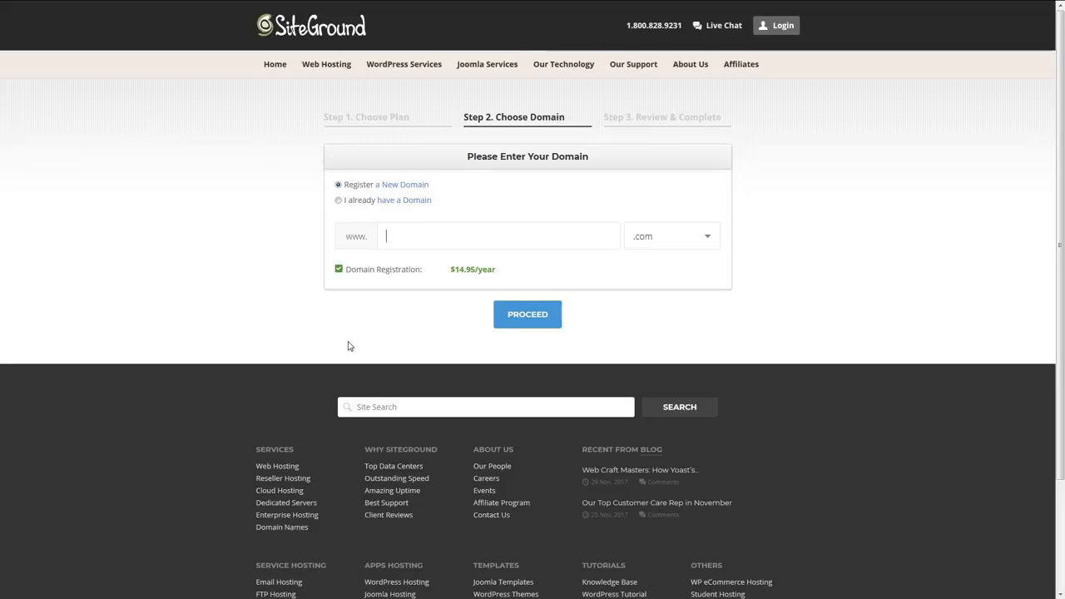
type("mysupercoolbusiness")
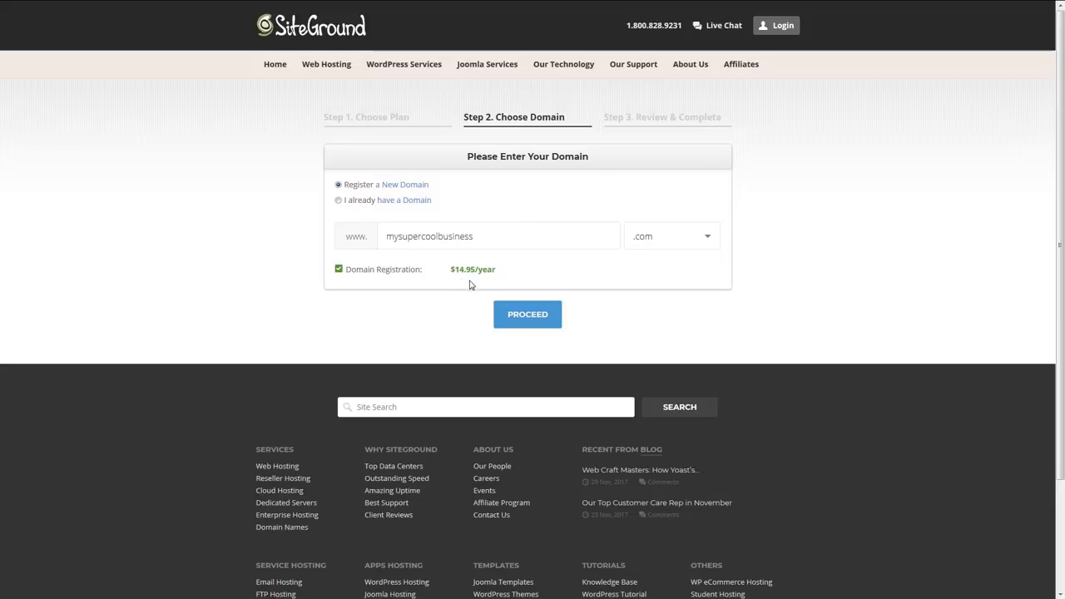
left_click(520, 315)
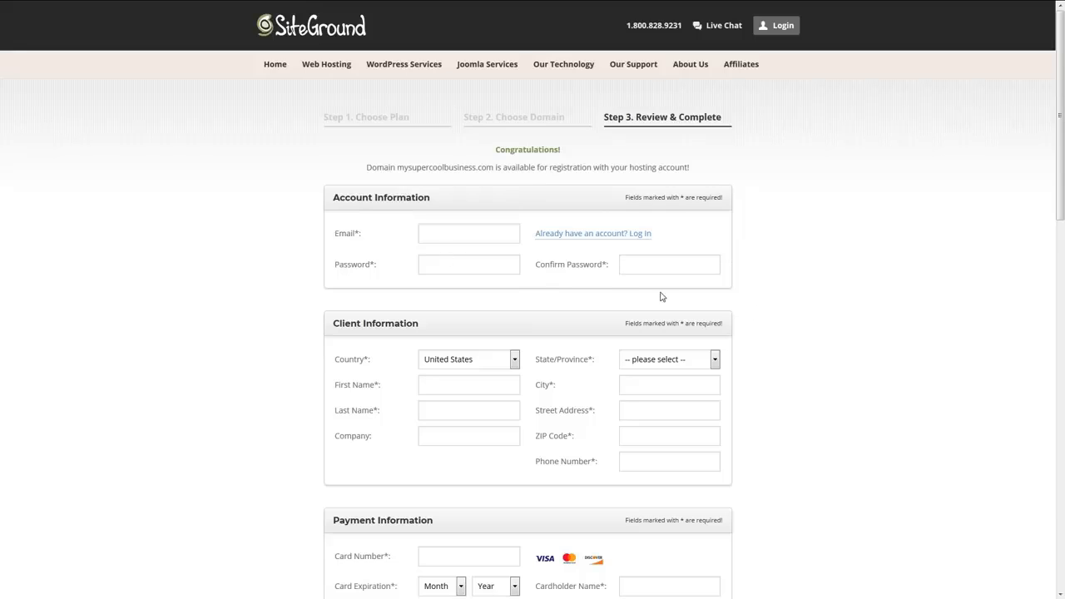
- In the order's purchase information, choose the GrowBig Hosting Plan and keep Chicago (USA) as the data center
scroll(732, 312, "down", 3)
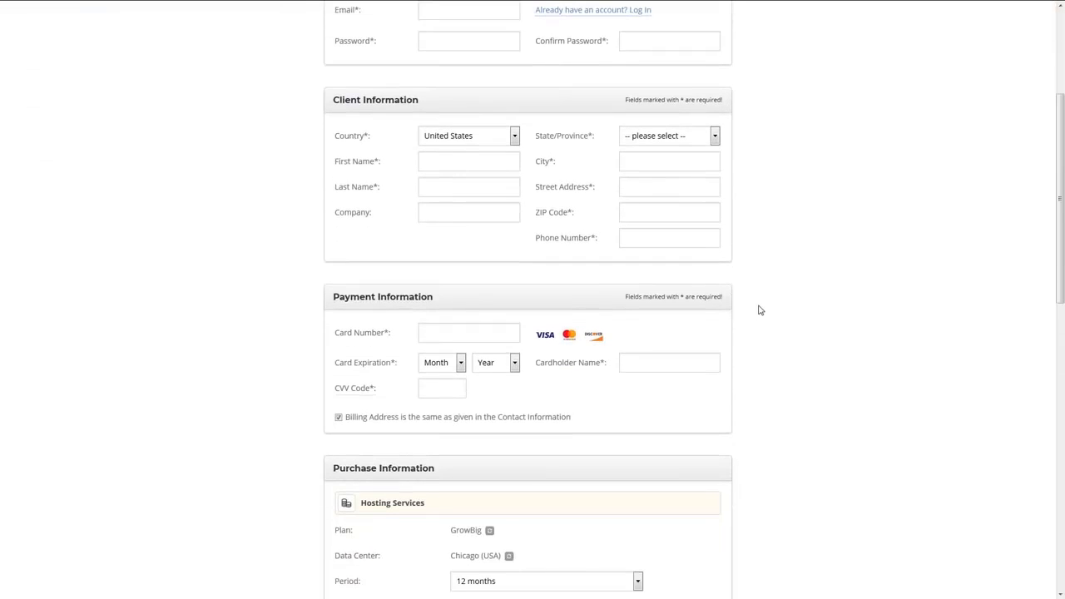
scroll(758, 310, "down", 2)
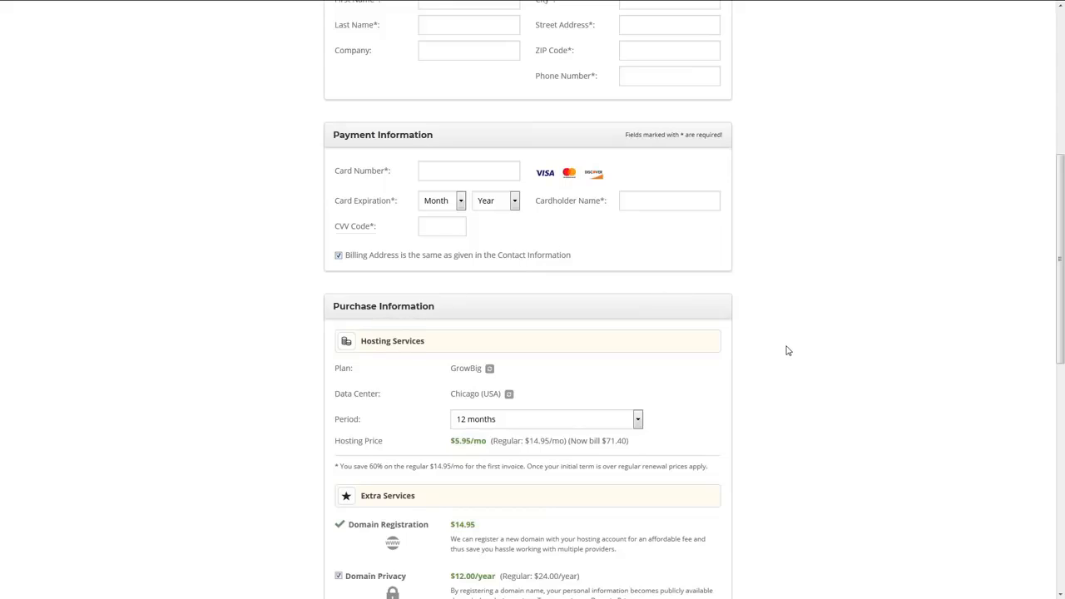
scroll(787, 351, "down", 1)
scroll(787, 350, "down", 1)
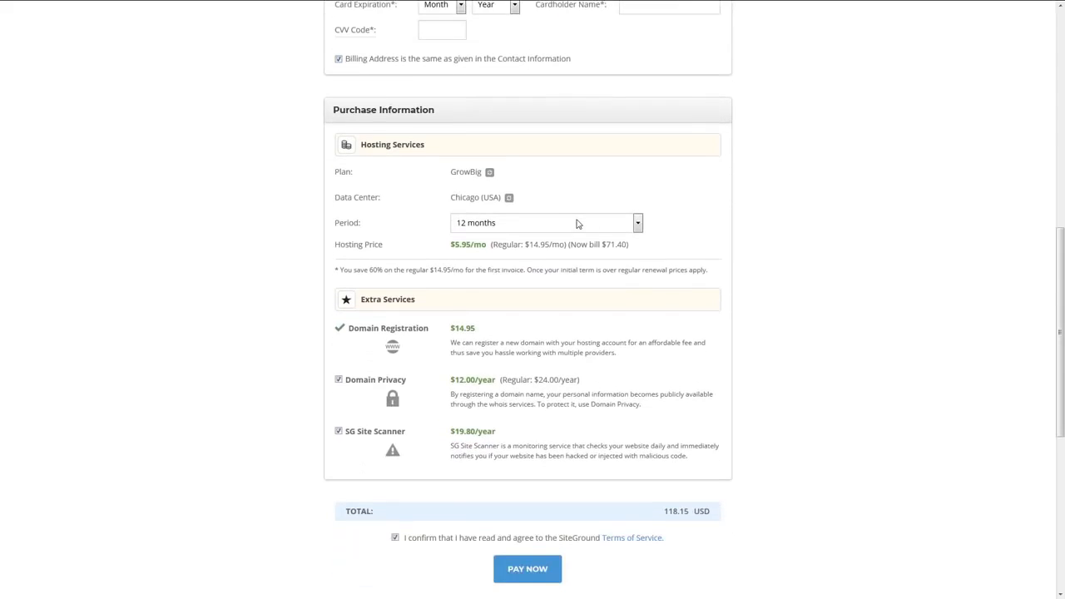
left_click(490, 173)
left_click(541, 172)
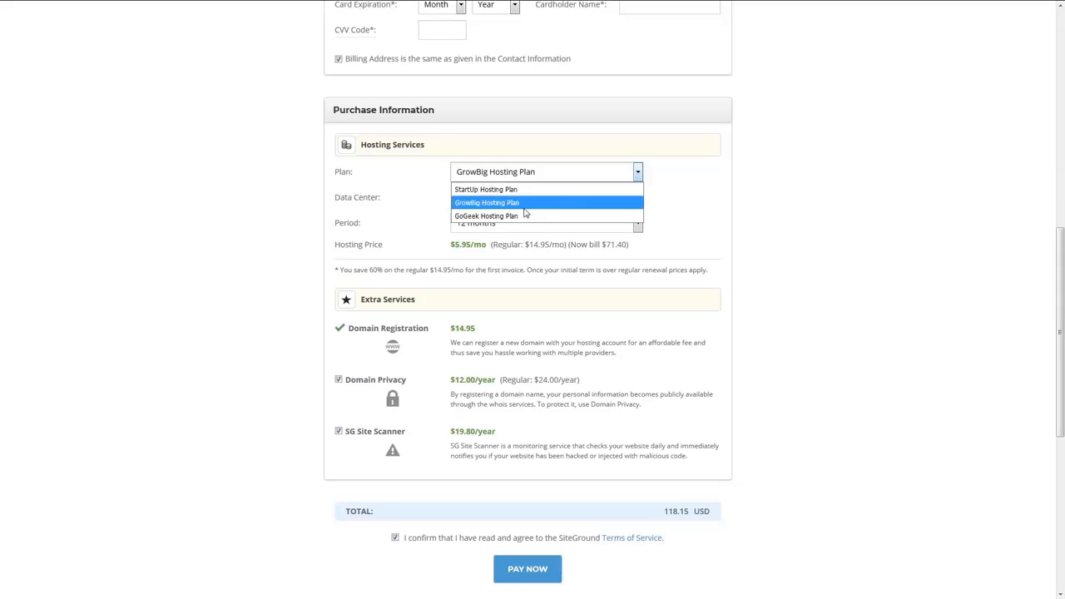
left_click(499, 202)
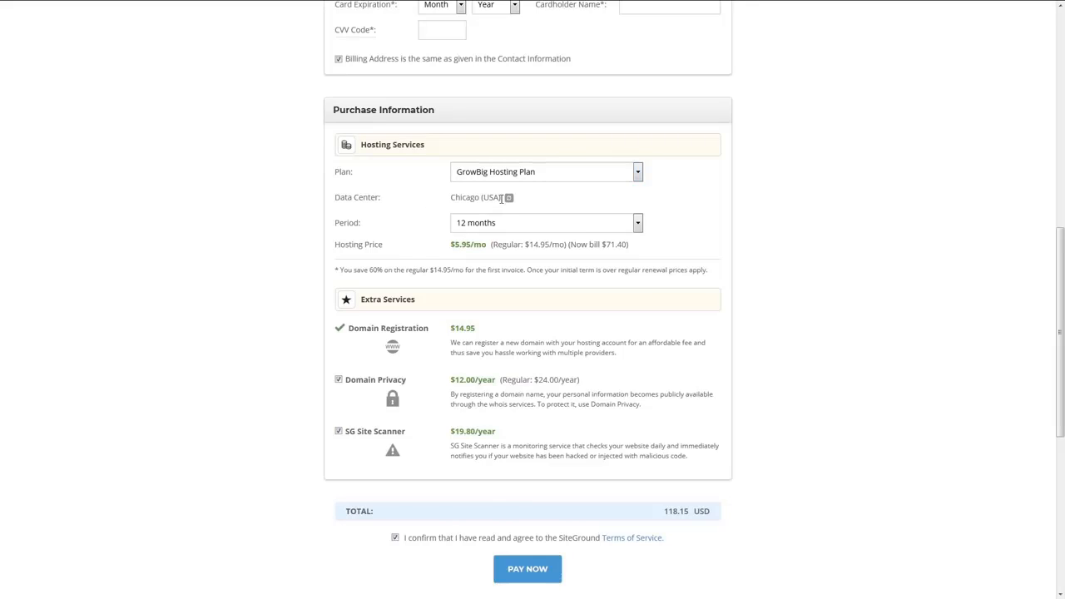
left_click(508, 198)
left_click(529, 200)
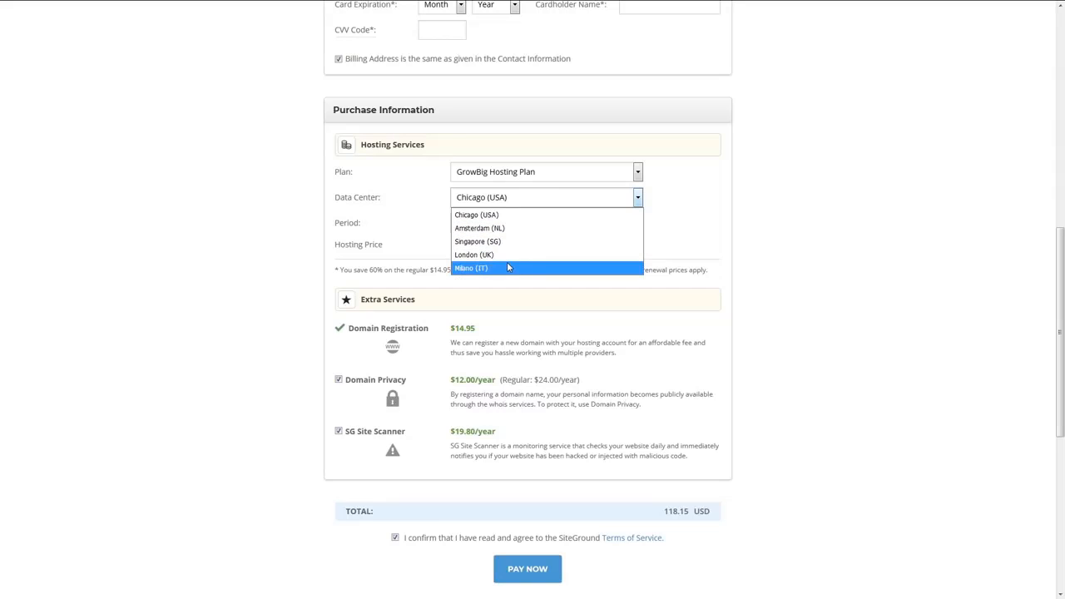
left_click(641, 200)
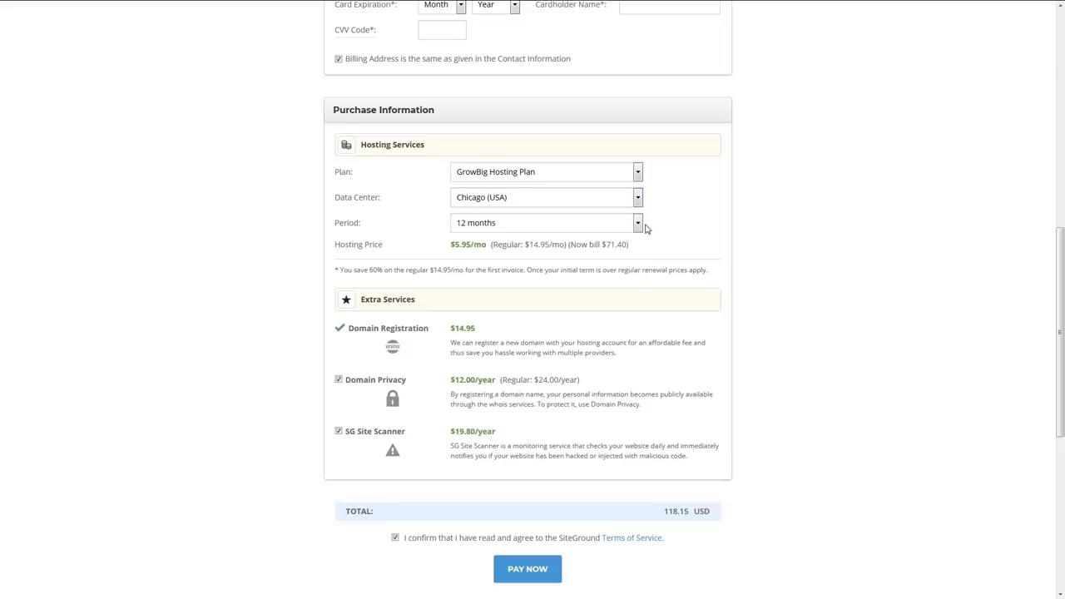
- Try a 24-month hosting period, and settle on 36 months for the order
left_click(638, 225)
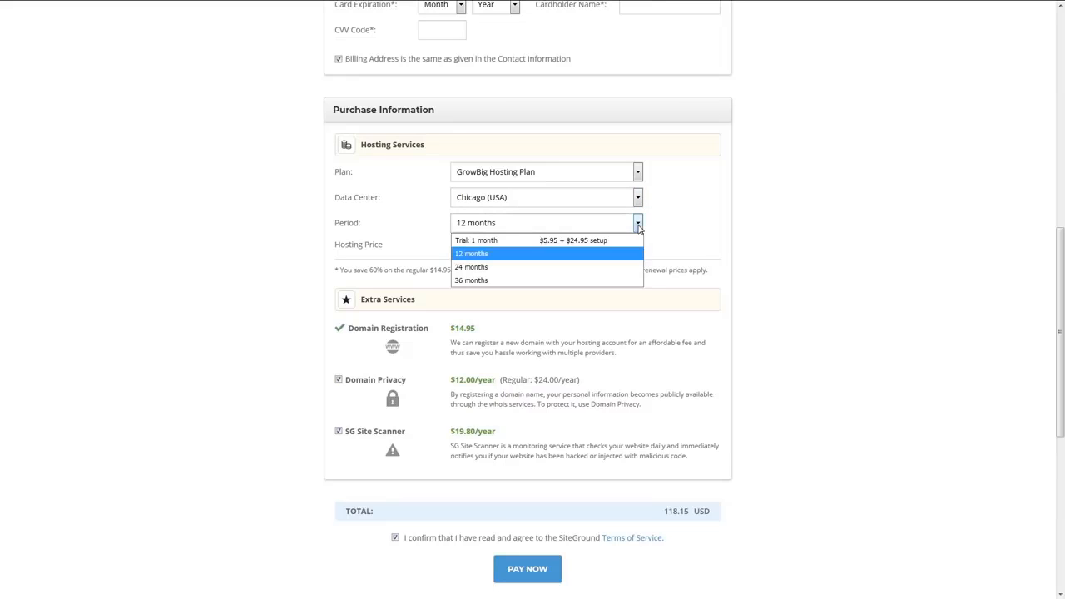
left_click(549, 267)
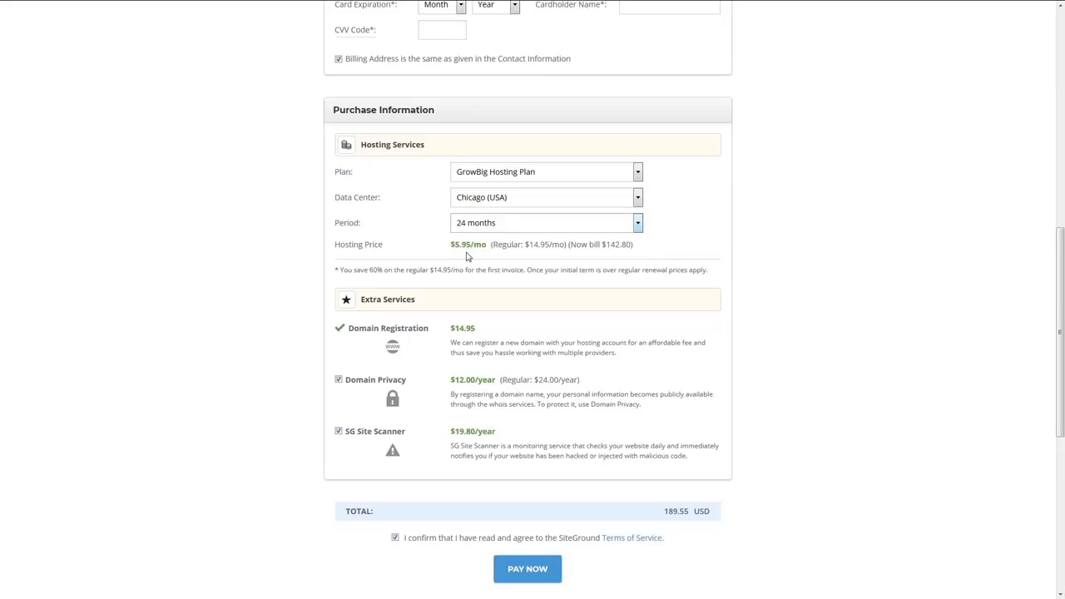
left_click(478, 230)
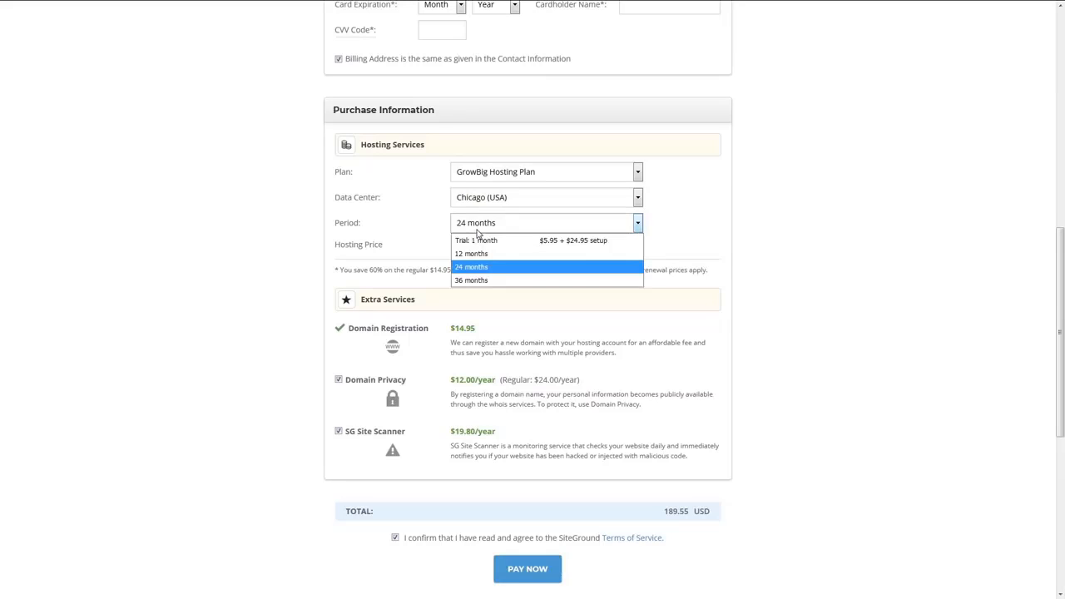
left_click(481, 282)
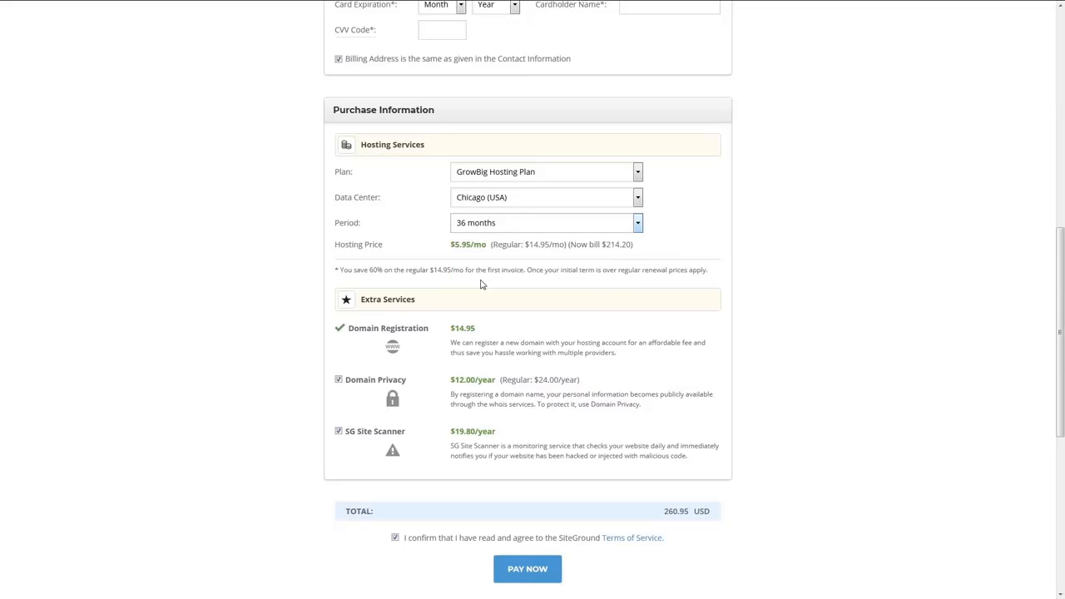
left_click(479, 228)
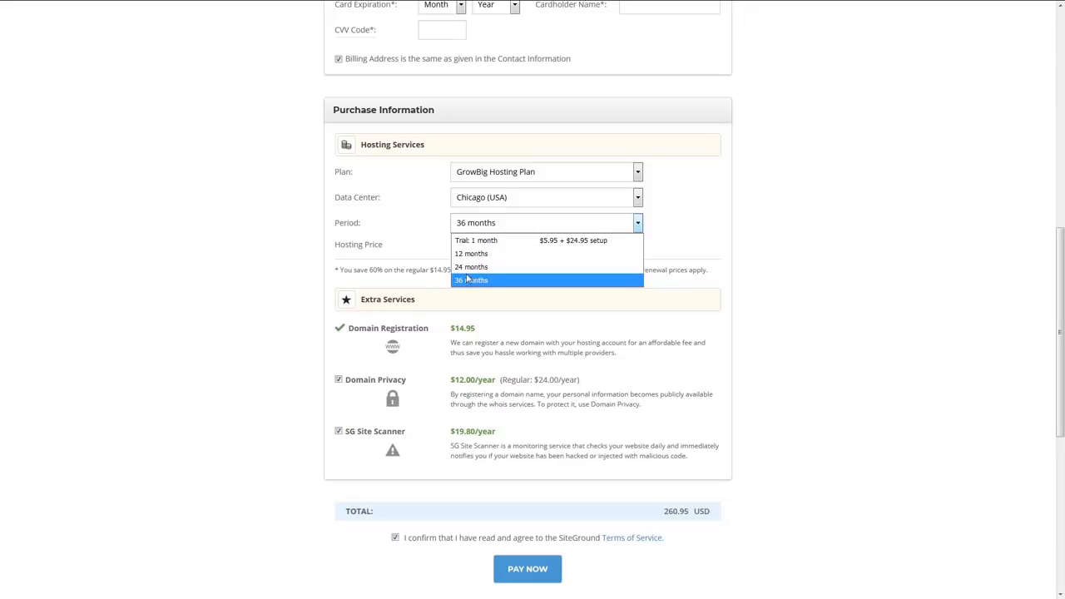
left_click(431, 240)
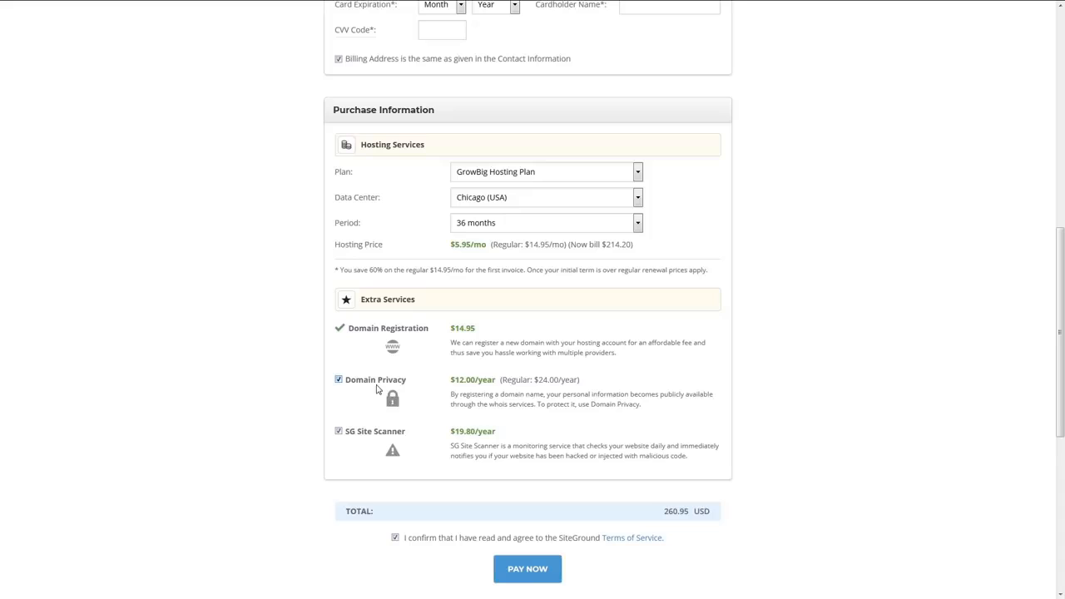
- Exclude the SG Site Scanner extra service and submit the hosting order for payment
left_click(339, 431)
scroll(350, 449, "down", 1)
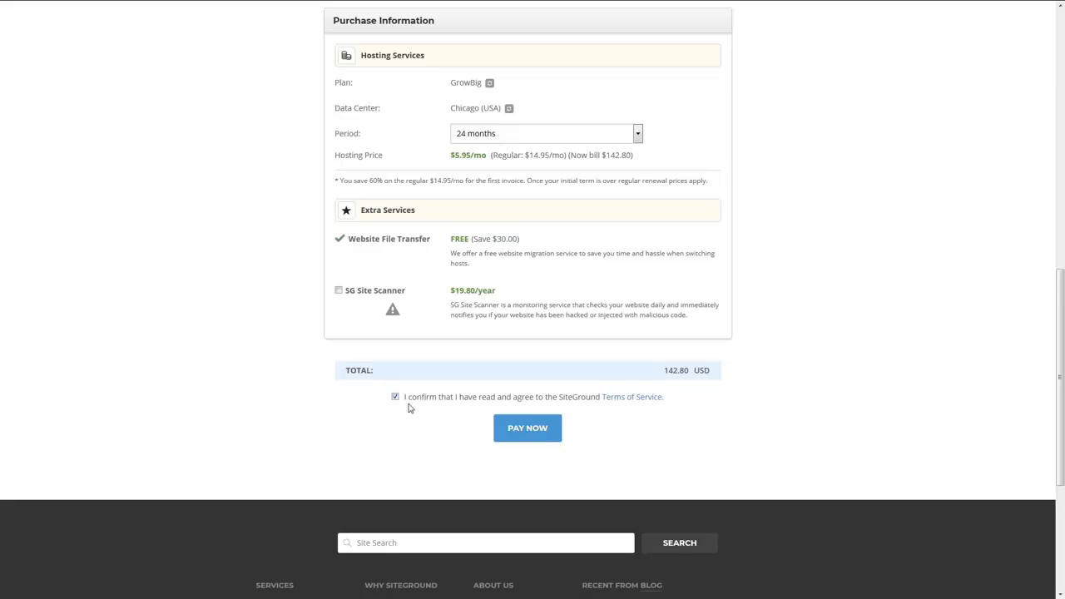
left_click(517, 430)
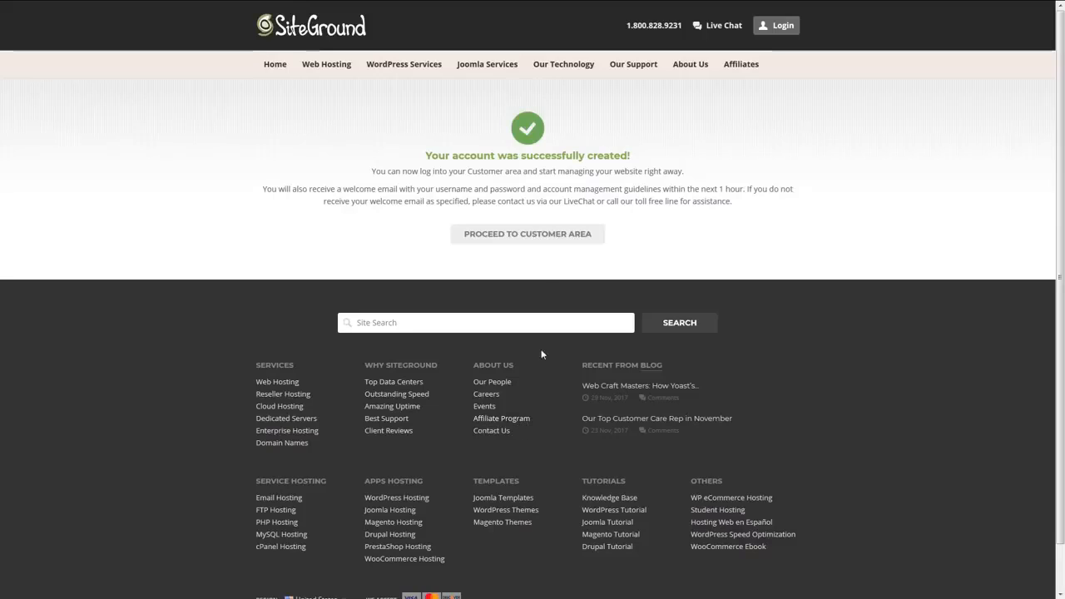
- Enter the customer area, choosing "Thanks, but I don't need help" in the setup wizard, and open the hosting account's management page
left_click(515, 238)
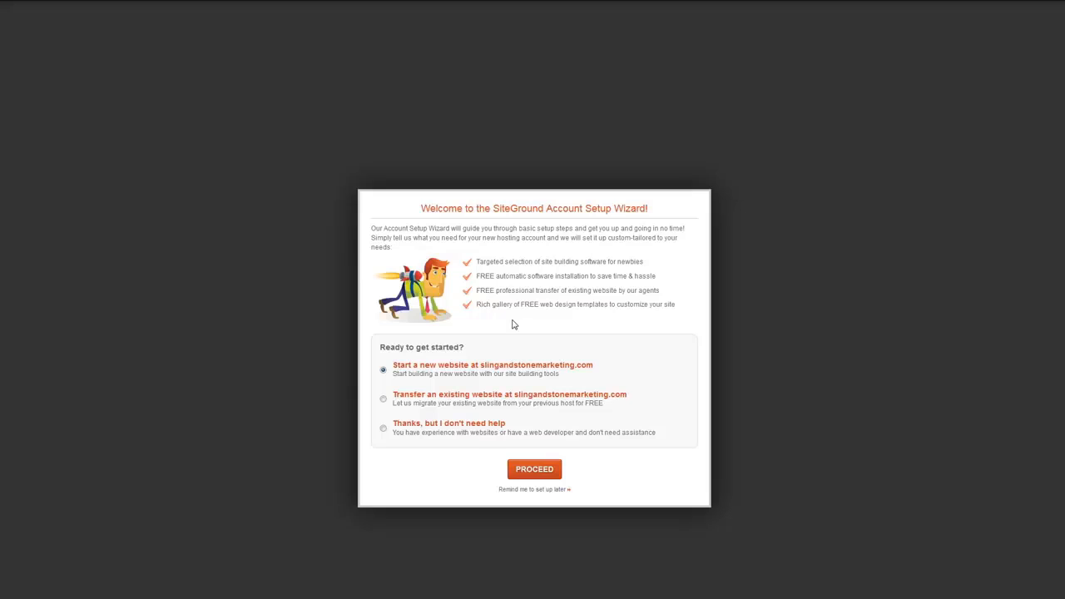
left_click(383, 429)
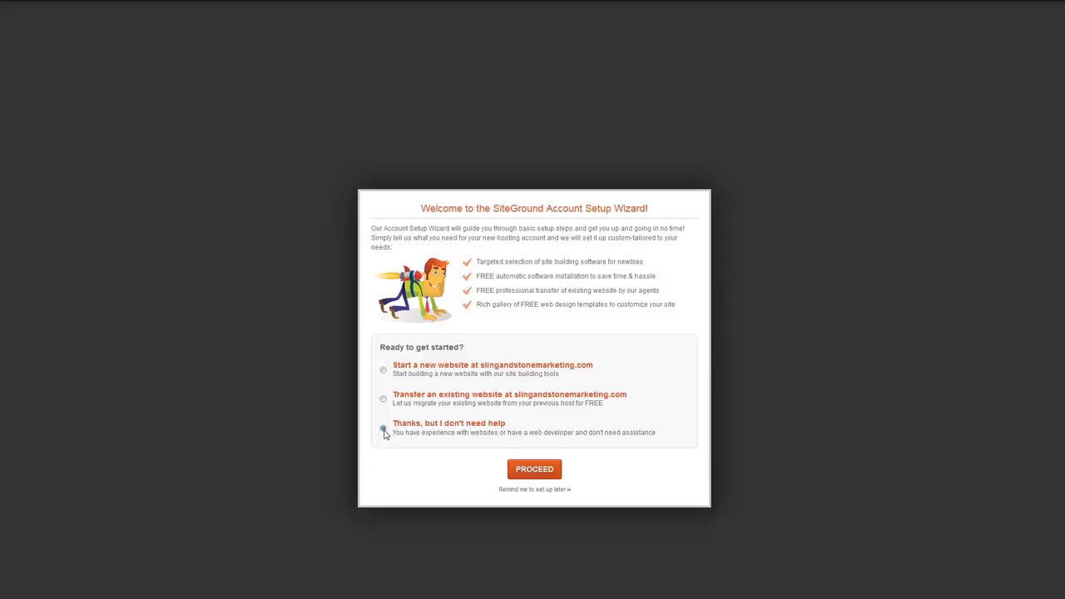
left_click(524, 467)
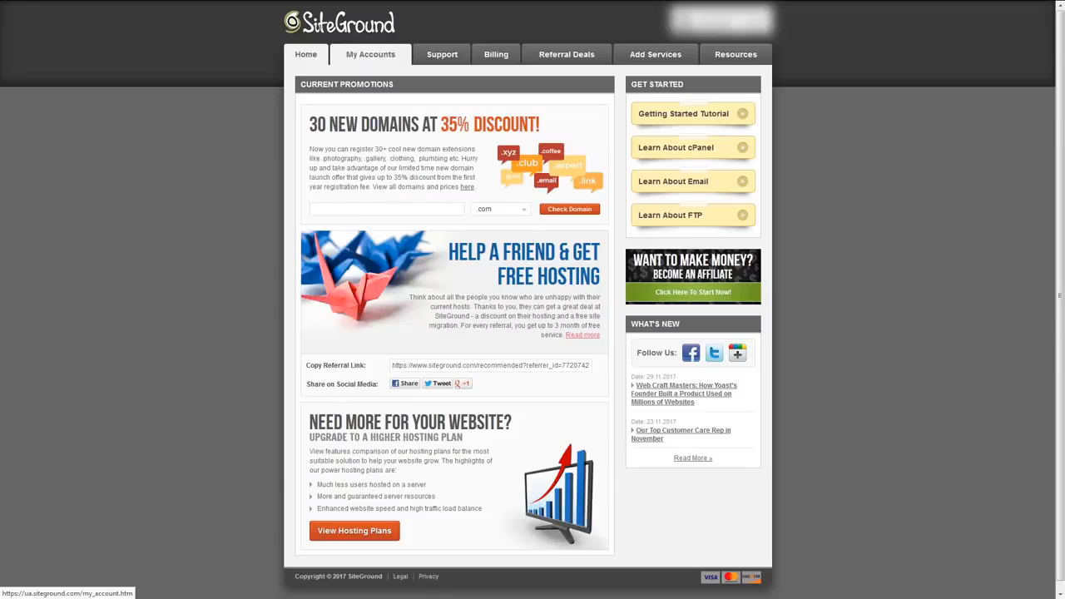
left_click(370, 55)
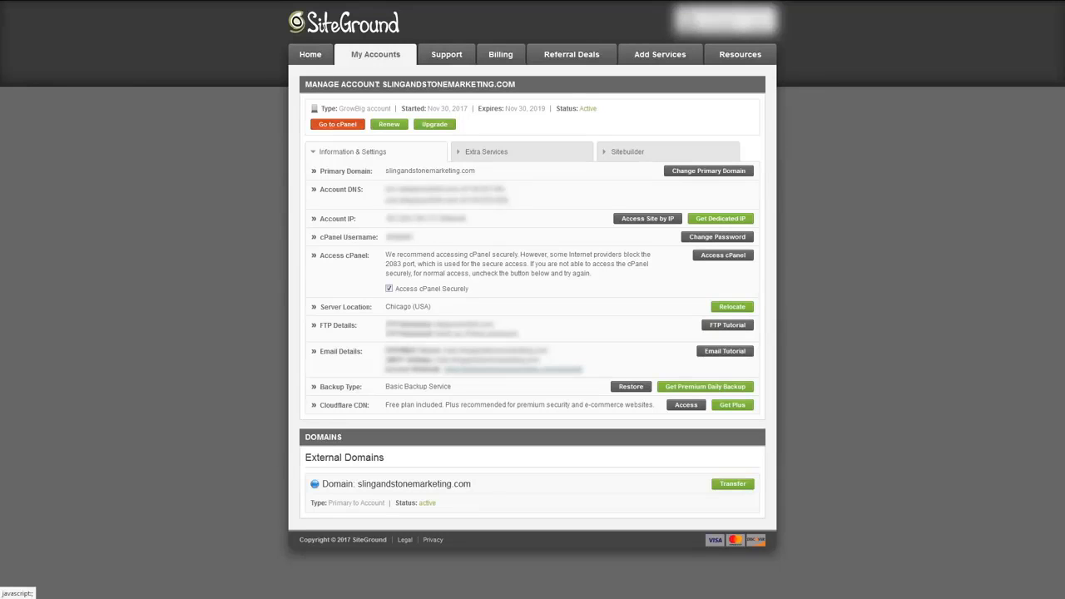
- Enter the hosting account's cPanel and open the Let's Encrypt tool among its security features
left_click(338, 130)
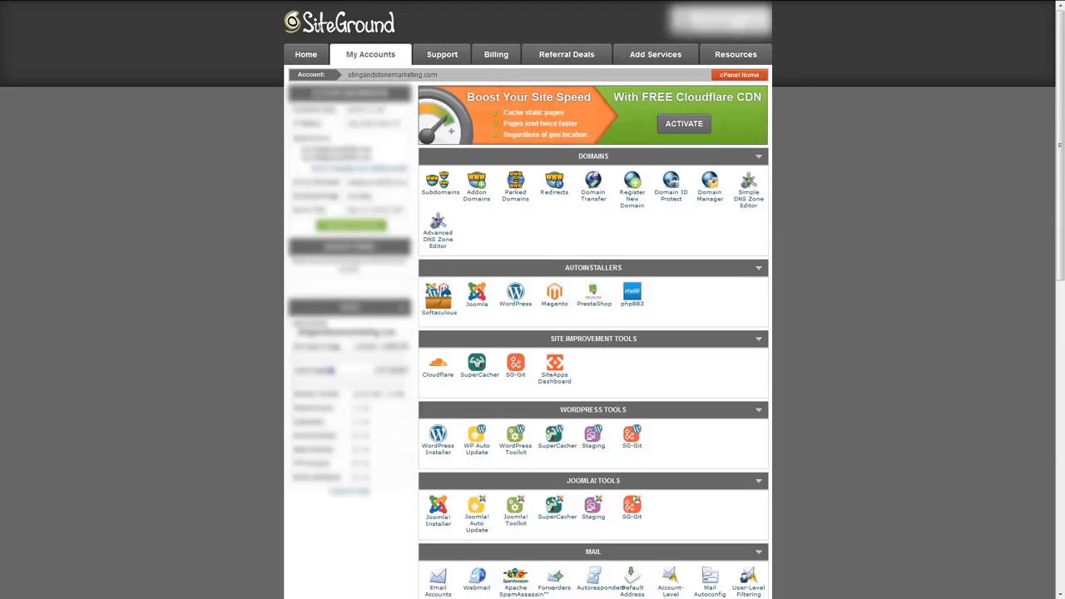
scroll(531, 239, "down", 7)
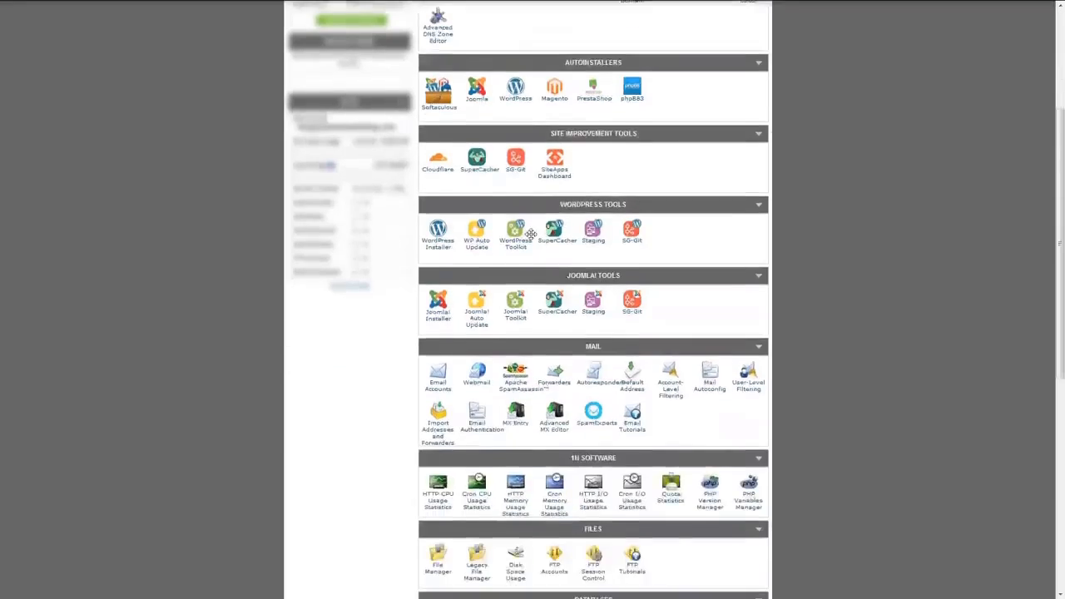
scroll(531, 239, "down", 2)
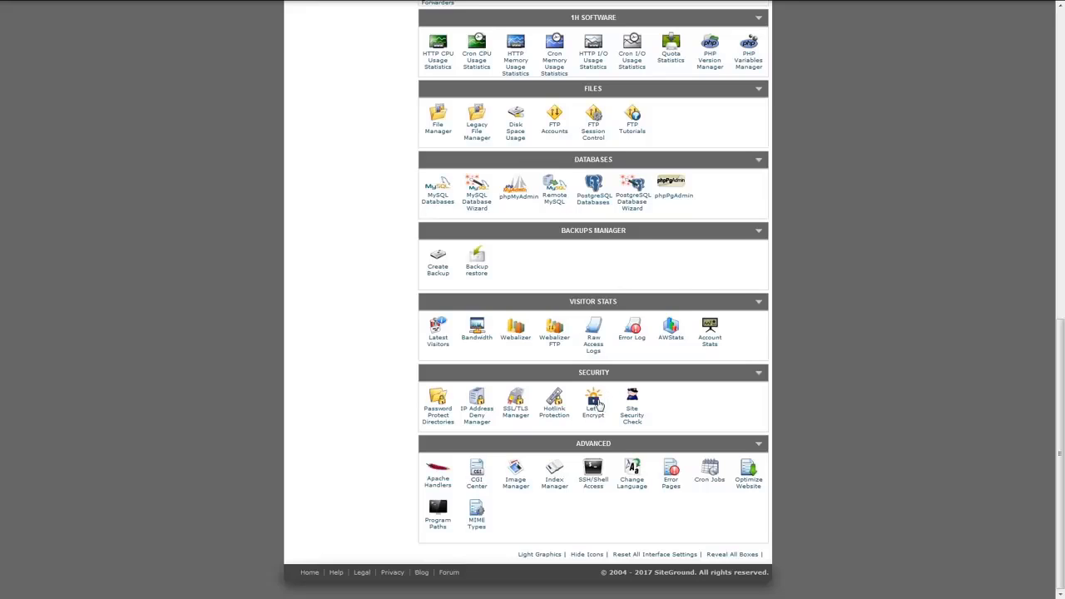
left_click(594, 404)
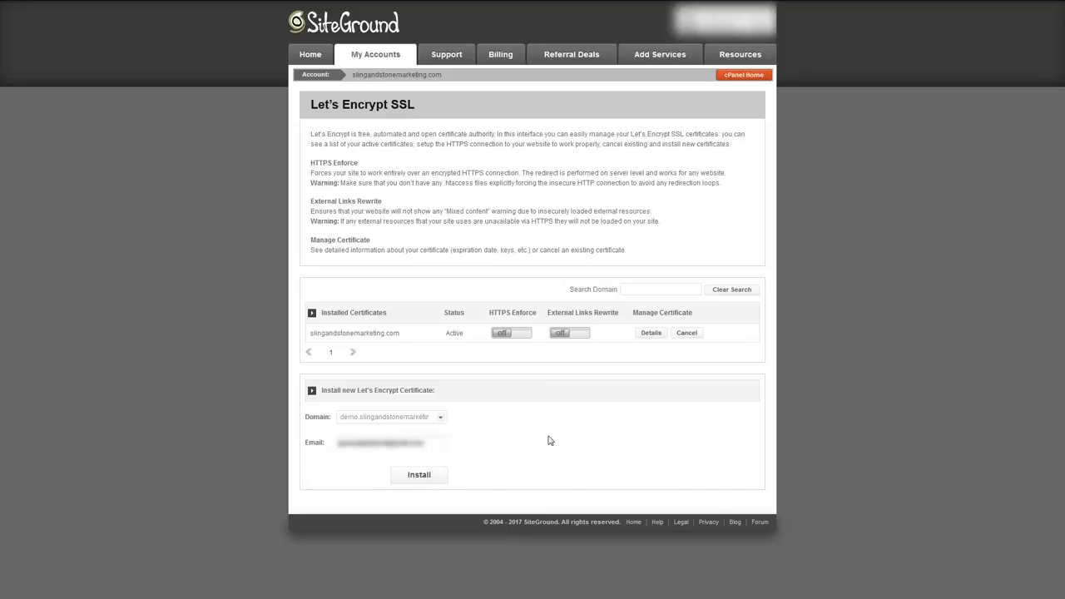
- Install a new Let's Encrypt certificate for the domain demo.slingandstonemarketing.com
left_click(439, 421)
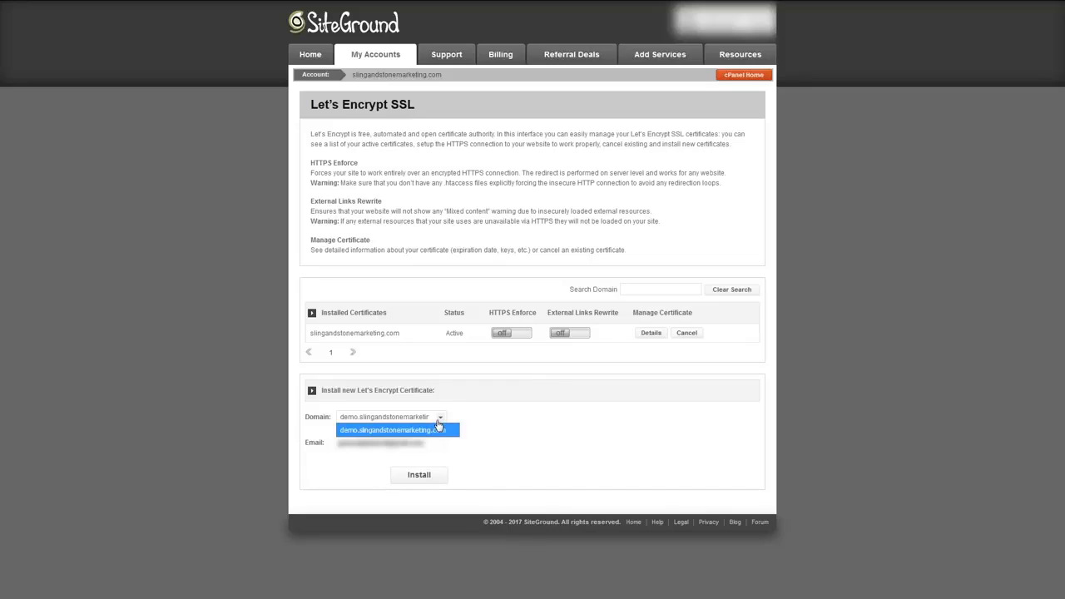
left_click(434, 429)
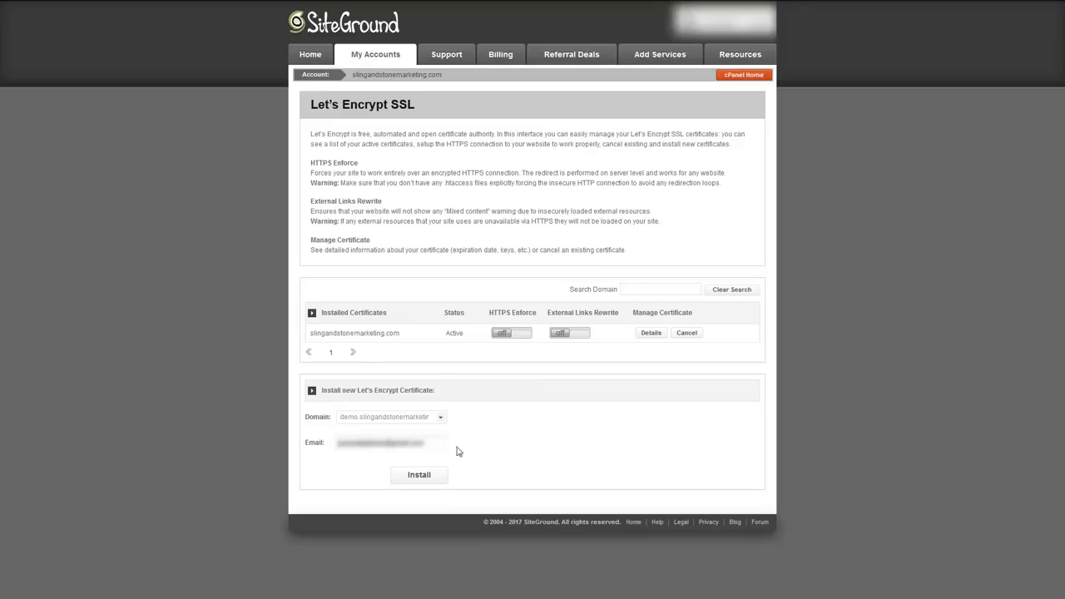
left_click(419, 475)
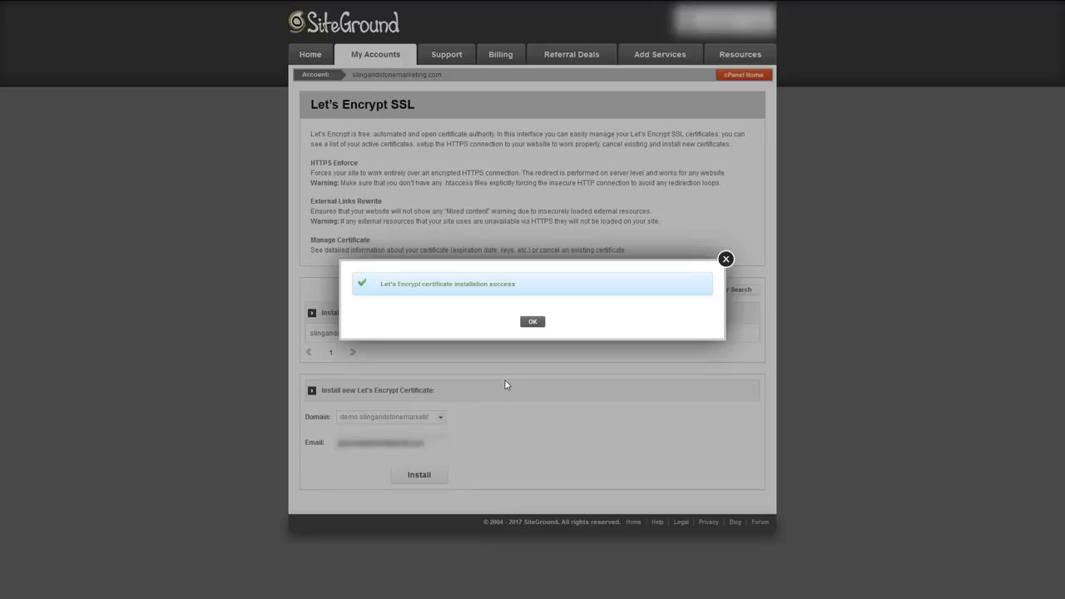
left_click(528, 325)
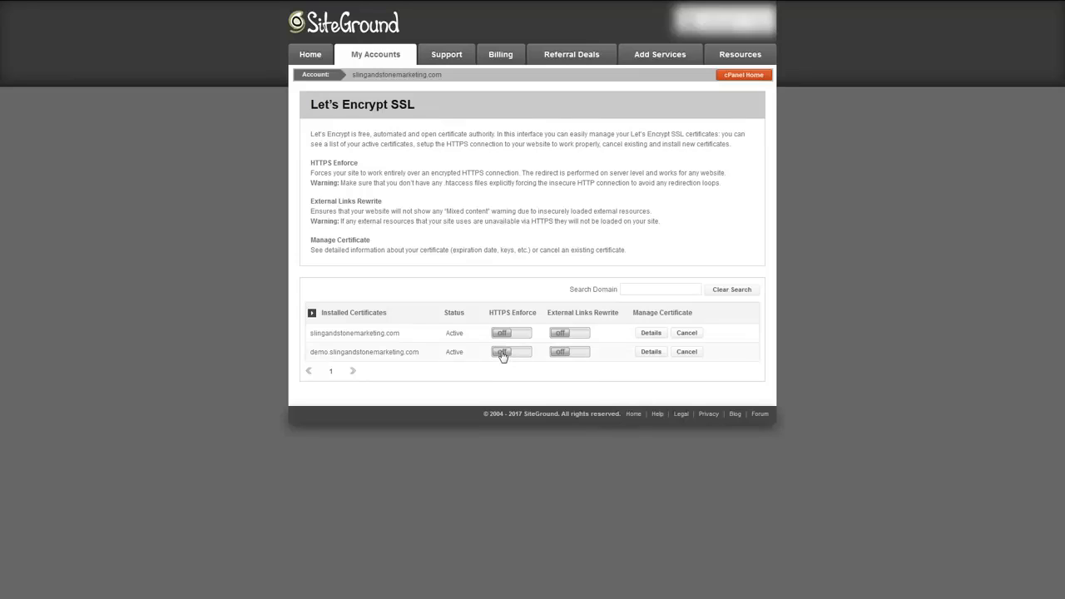
- Turn on HTTPS Enforce and External Links Rewrite for demo.slingandstonemarketing.com, and reload the demo site to check it
left_click(502, 353)
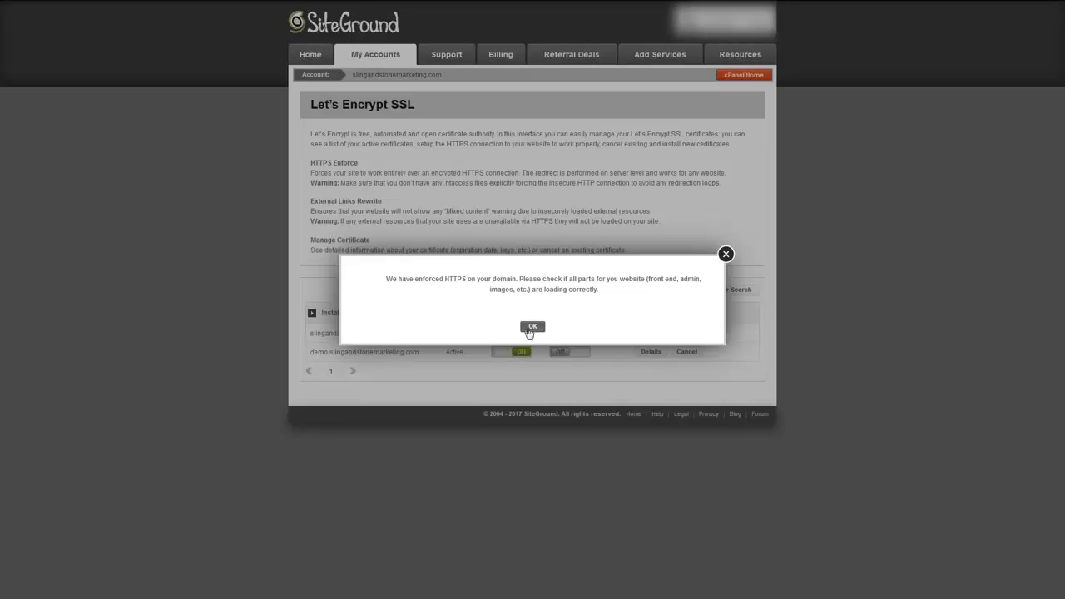
left_click(531, 328)
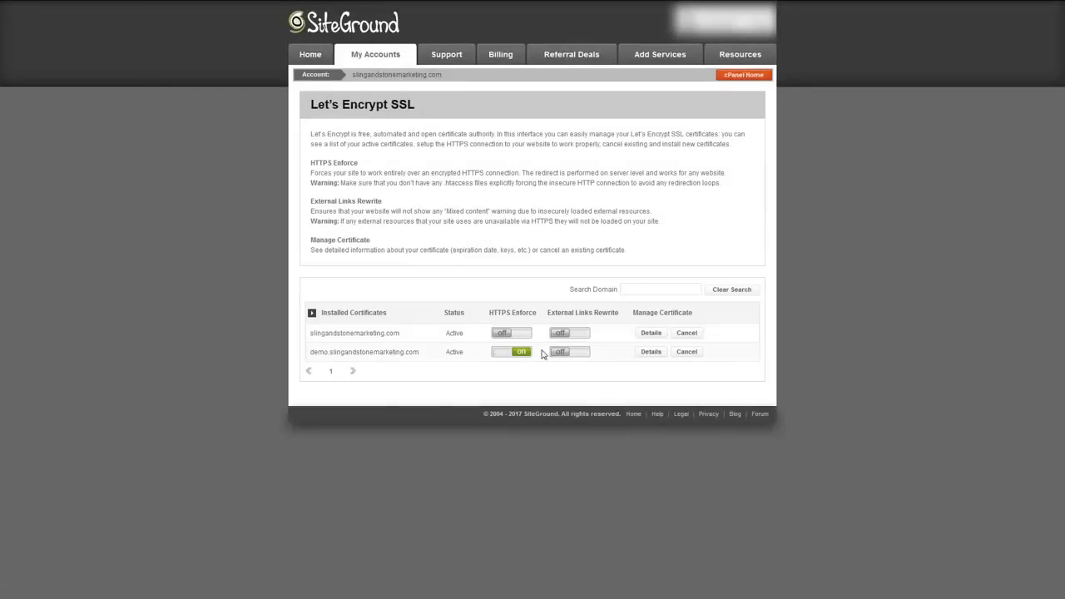
left_click(561, 353)
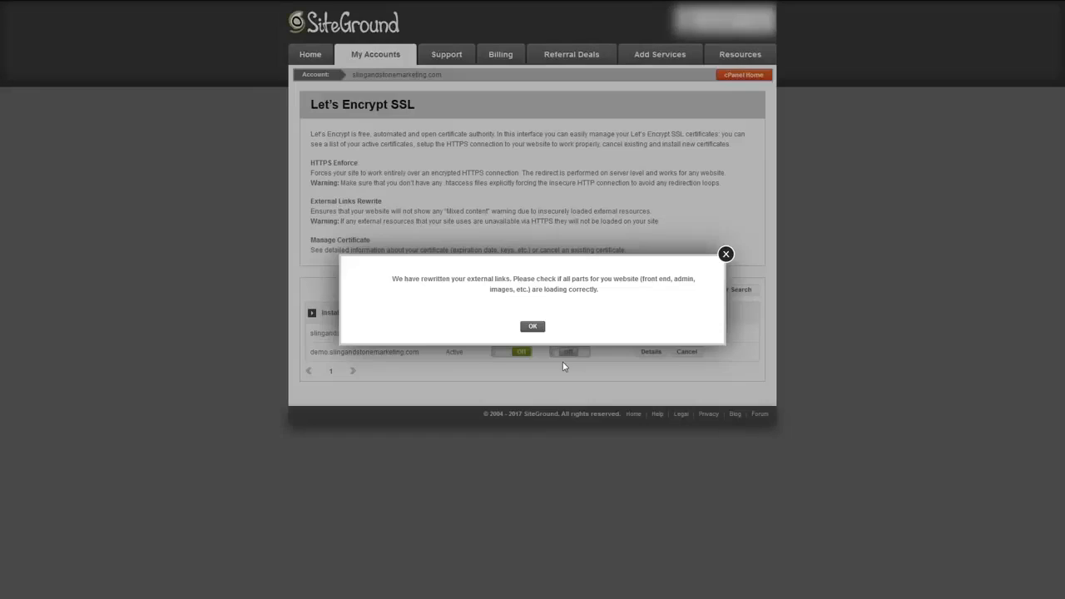
left_click(535, 329)
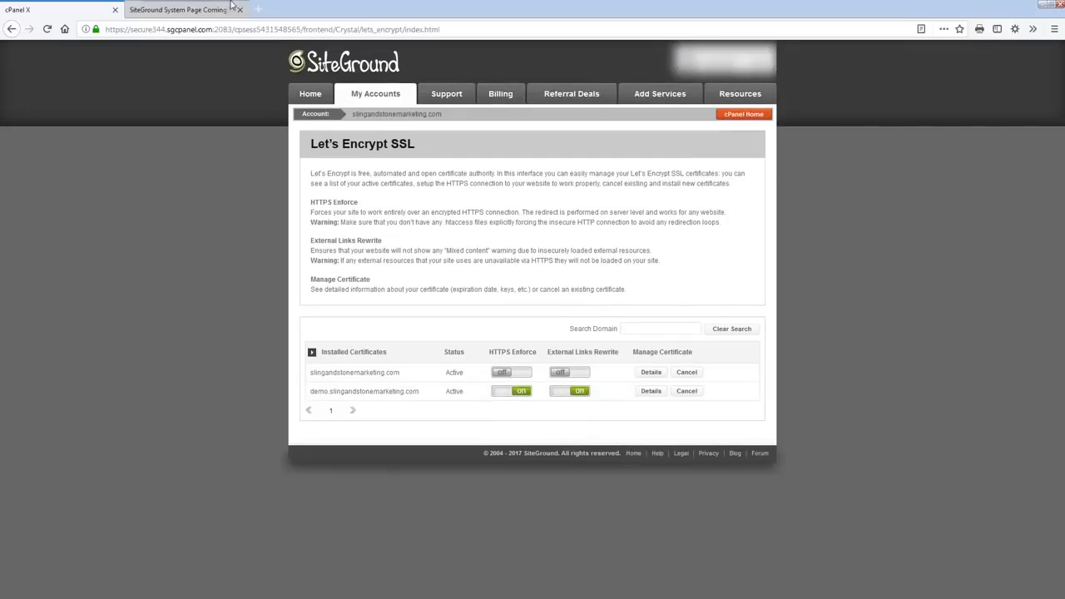
left_click(208, 10)
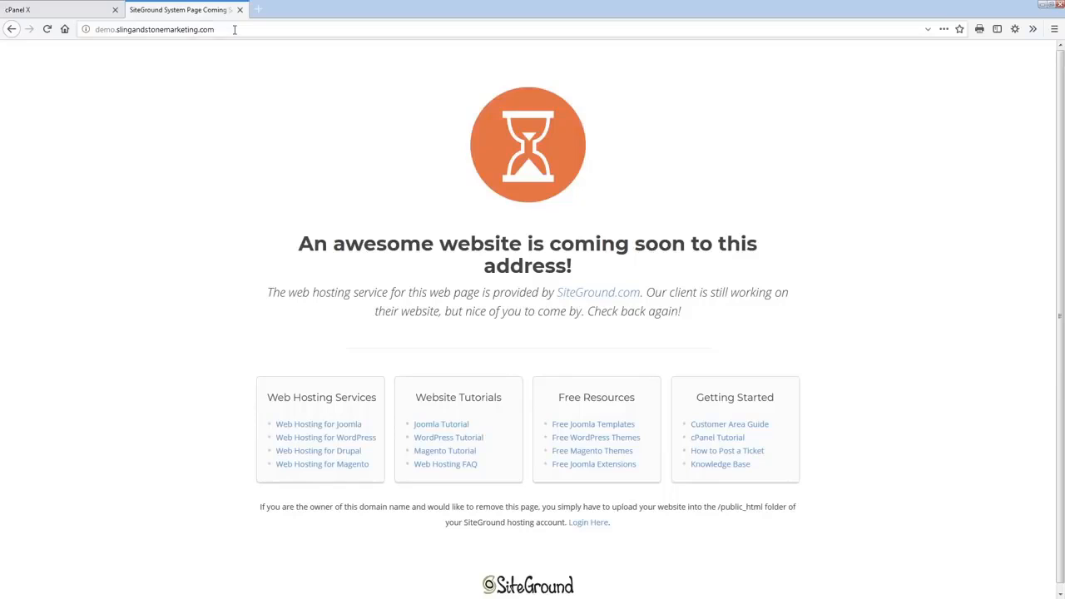
left_click(47, 29)
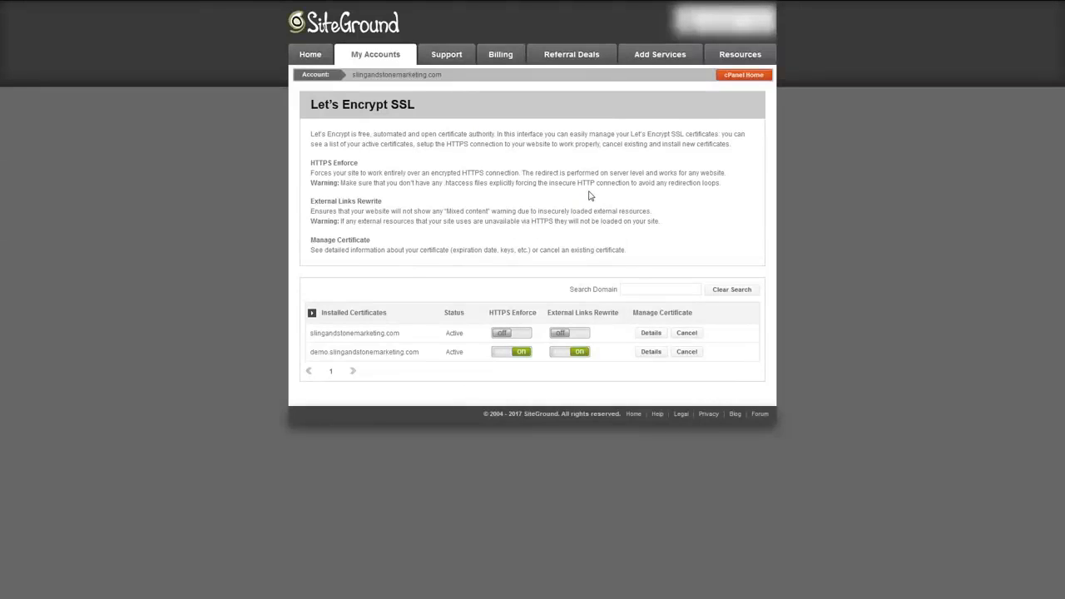
- Start a WordPress installation from the cPanel autoinstallers, choosing demo.slingandstonemarketing.com as its domain
left_click(731, 80)
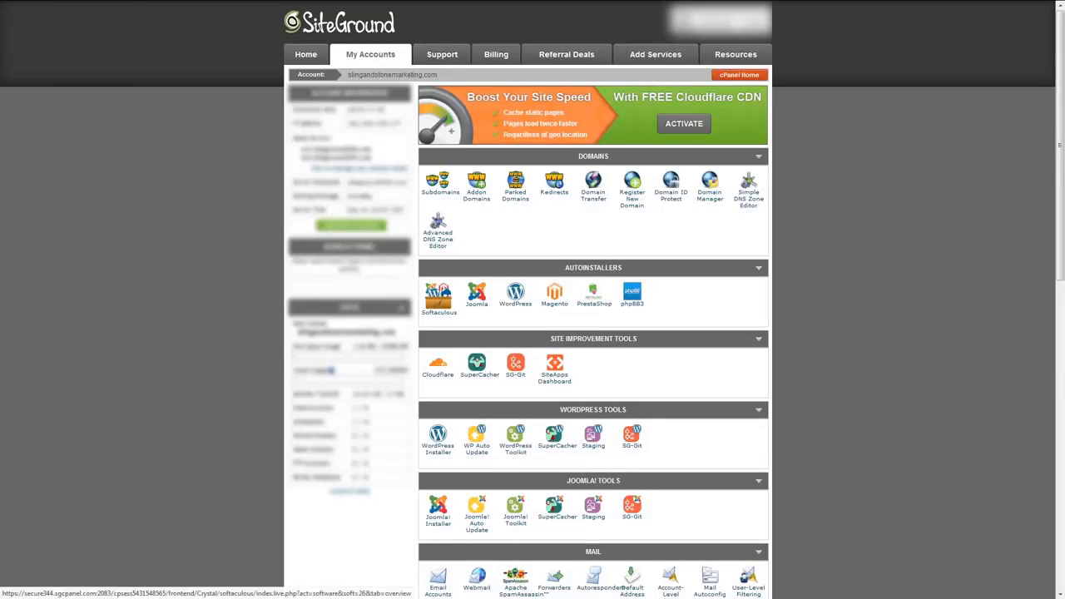
left_click(517, 299)
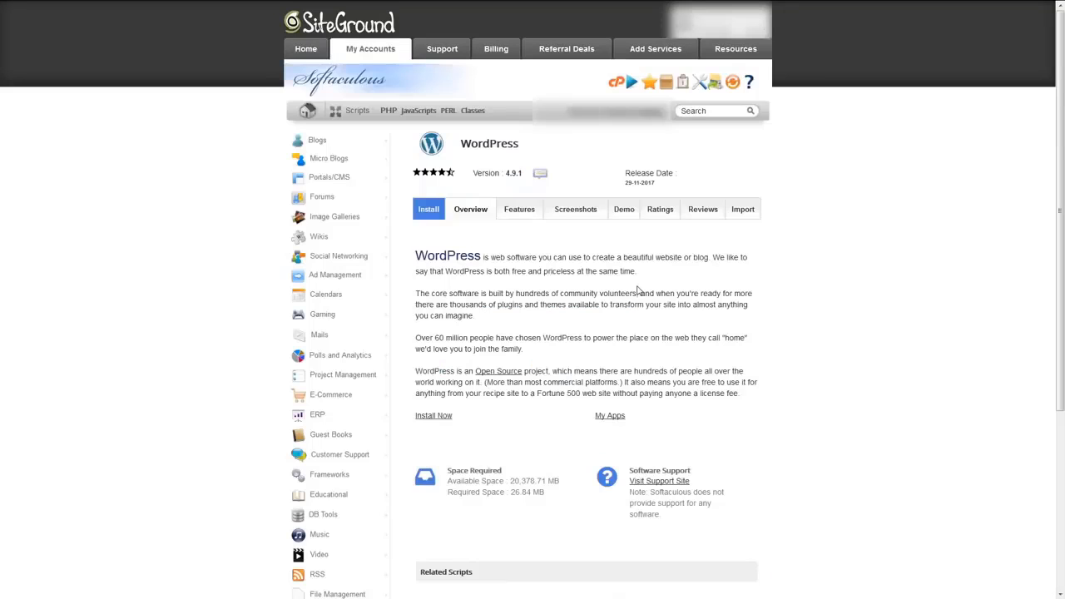
left_click(433, 416)
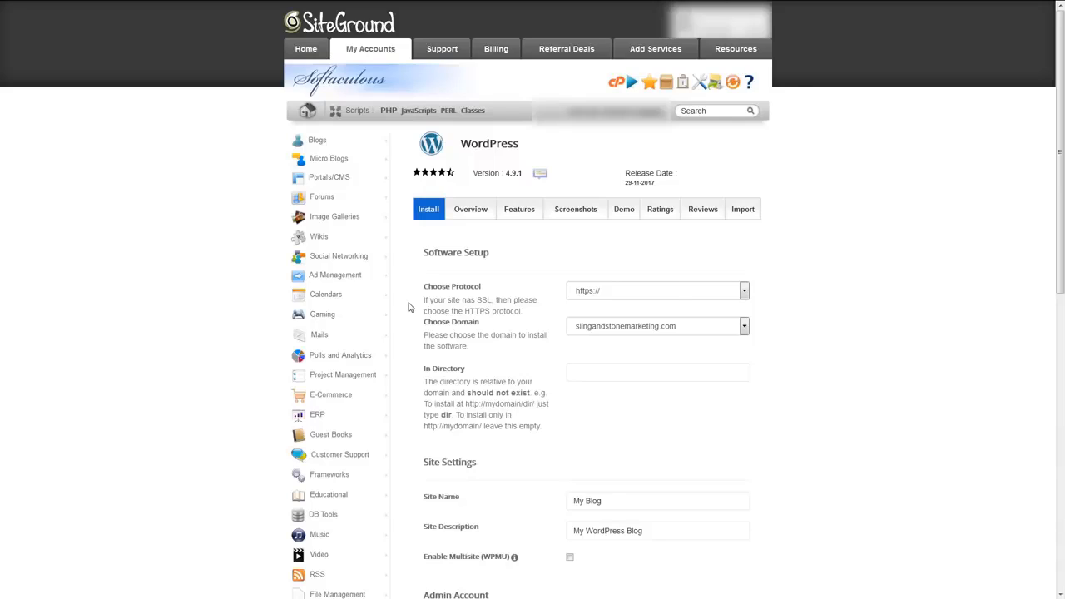
left_click(591, 329)
left_click(596, 356)
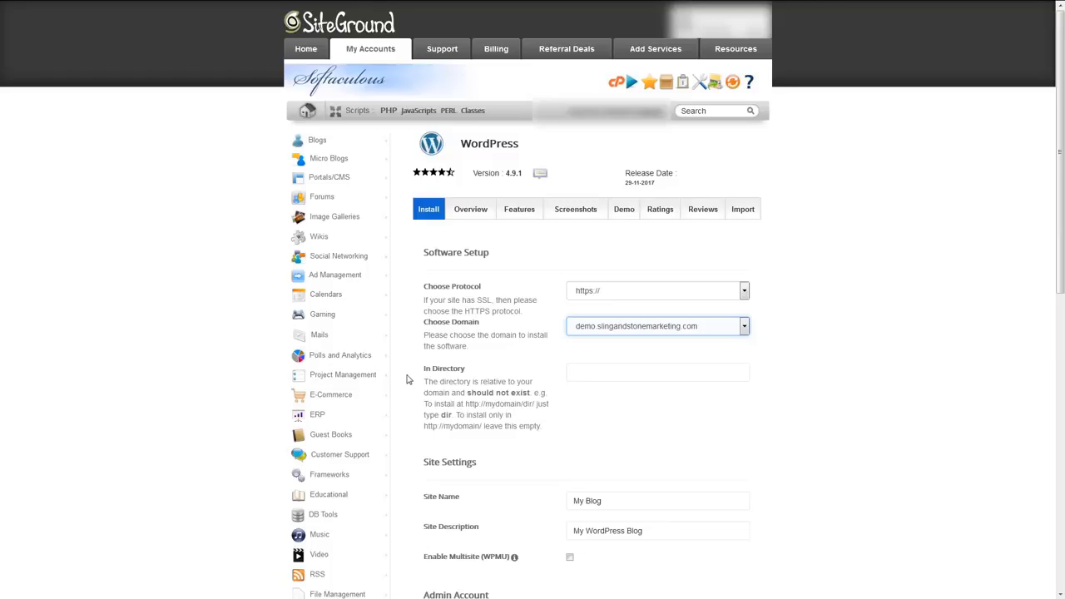
- In the WordPress site settings, set the site name to "Sling & Stone" and the description to "My Marketing Blog"
scroll(407, 379, "down", 5)
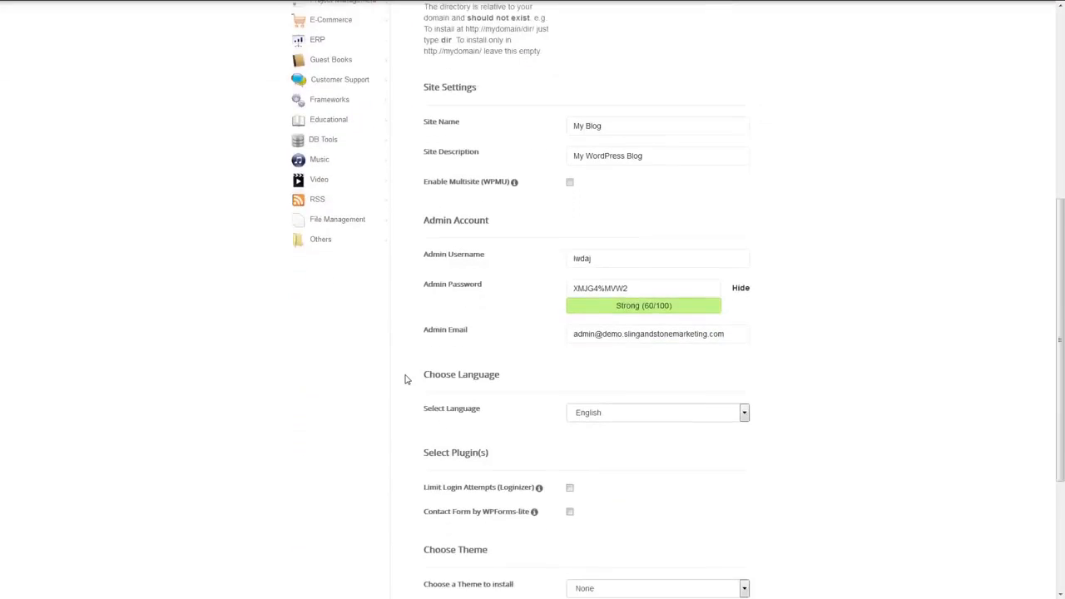
left_click(633, 64)
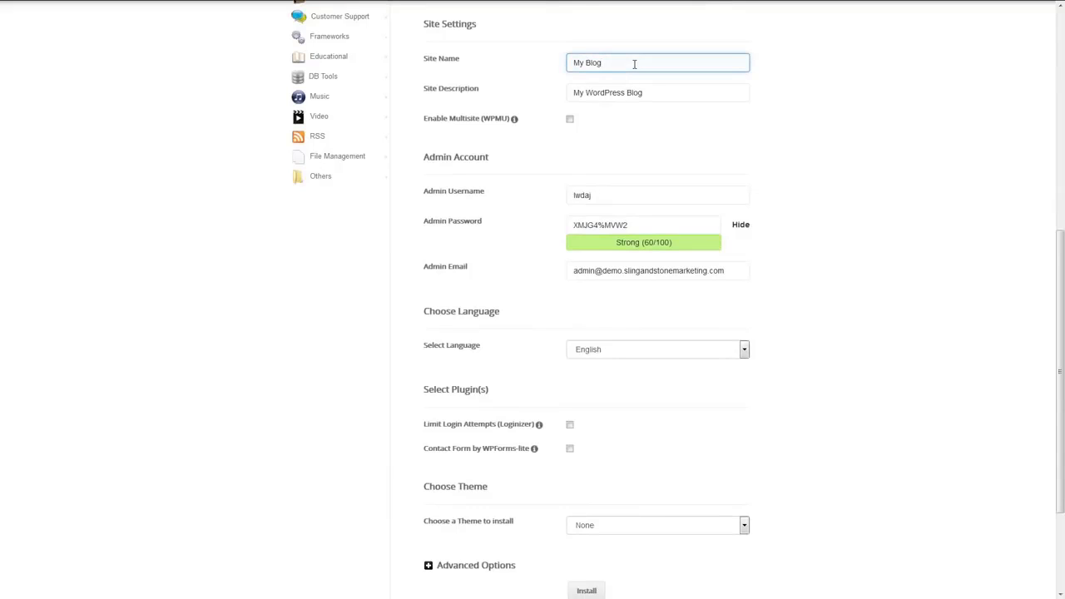
triple_click(634, 64)
type("Sling & Stone")
left_click(656, 93)
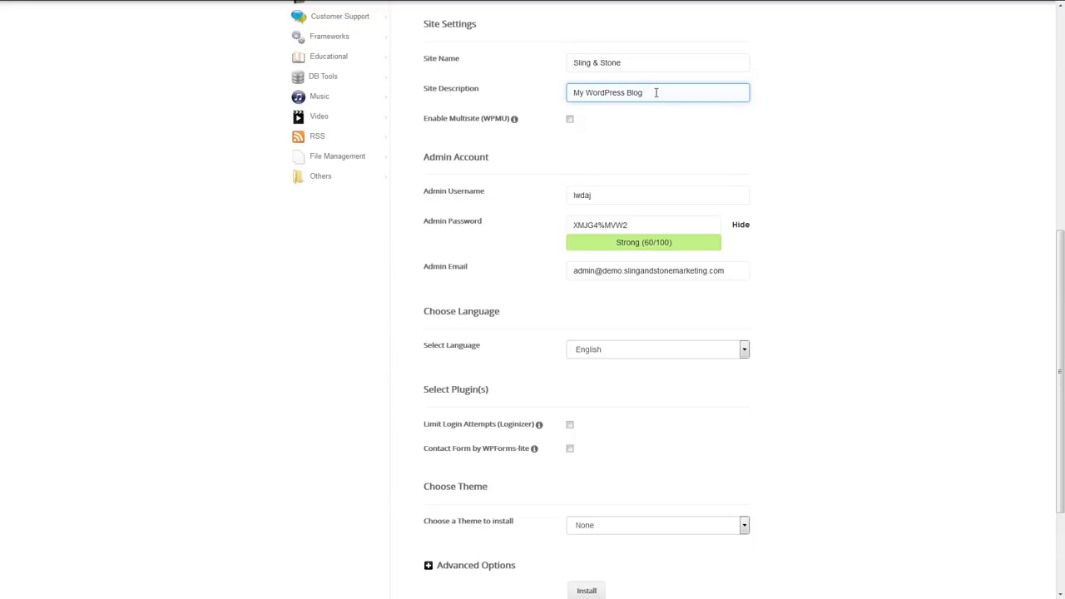
triple_click(656, 92)
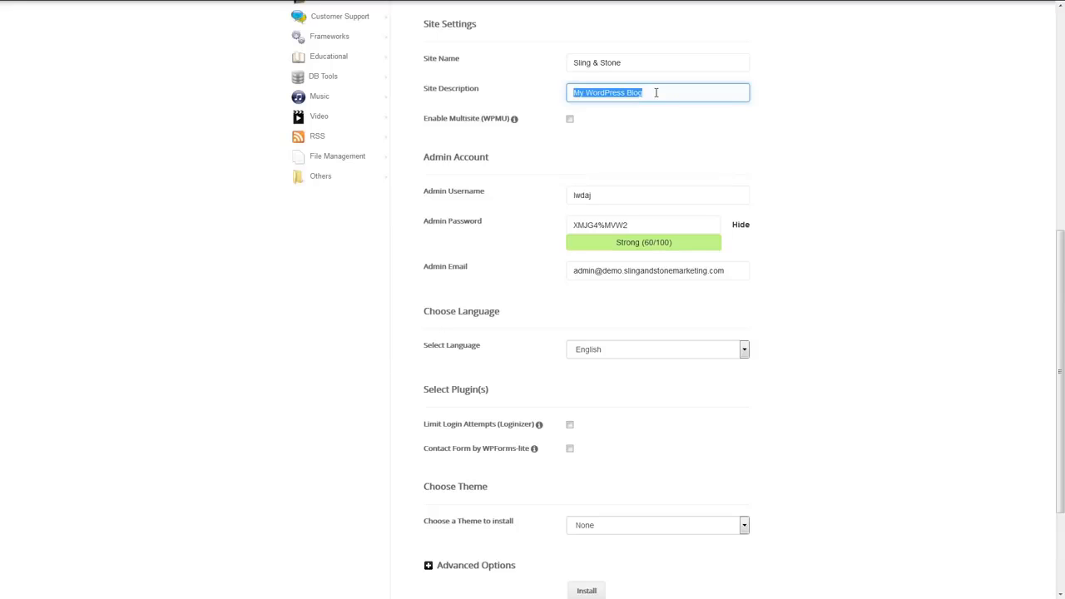
type("My Marketing Blog")
- Set the WordPress admin account's username to myadminuser
left_click(635, 195)
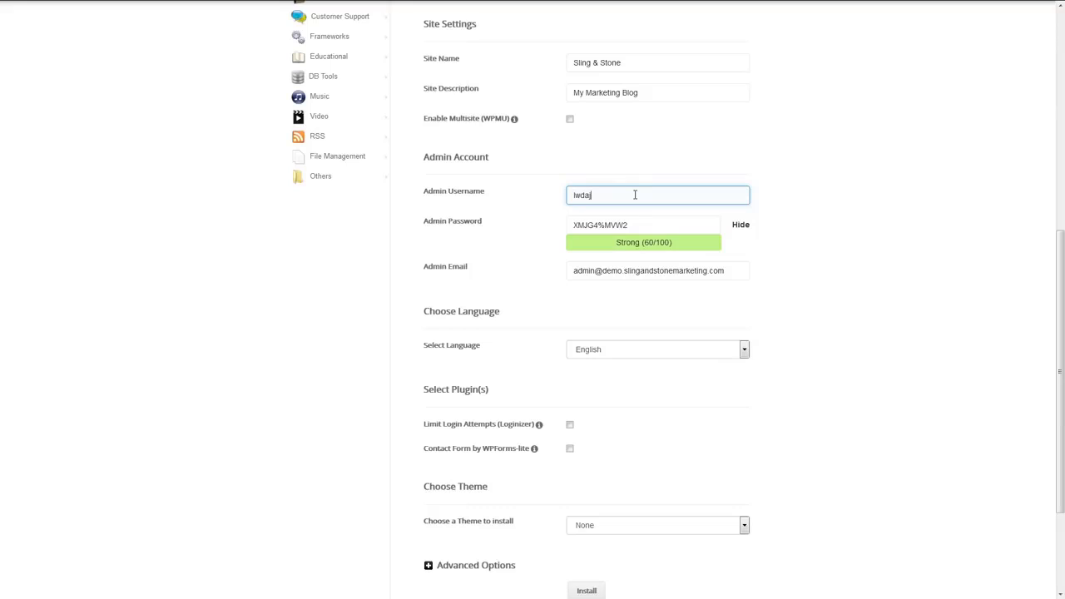
left_click_drag(634, 195, 497, 195)
type("myadminuser")
- Keep English as the language and None as the theme, and install WordPress
left_click(649, 352)
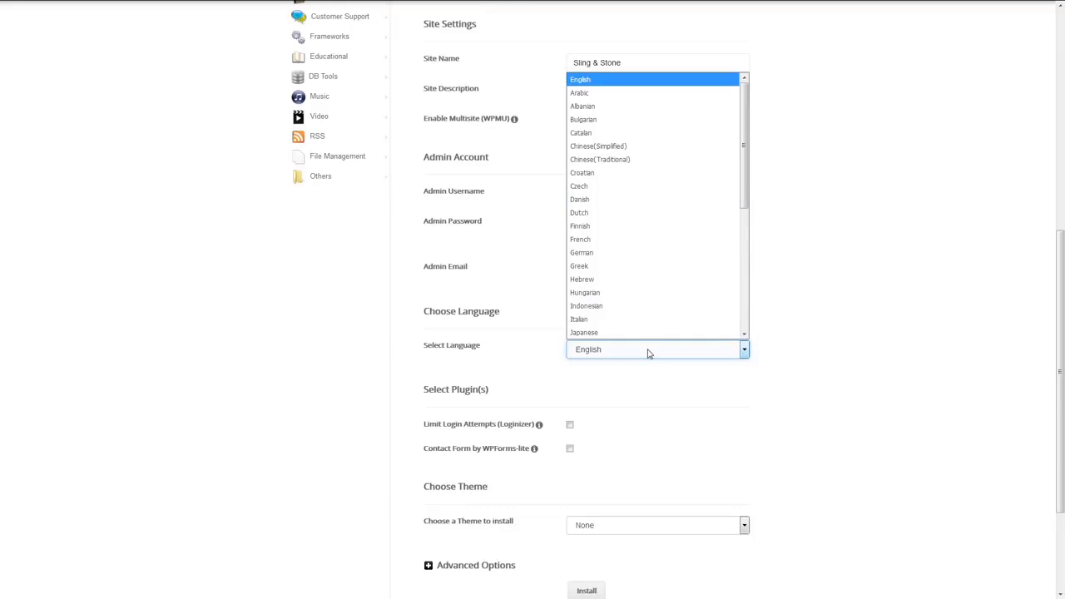
left_click(649, 352)
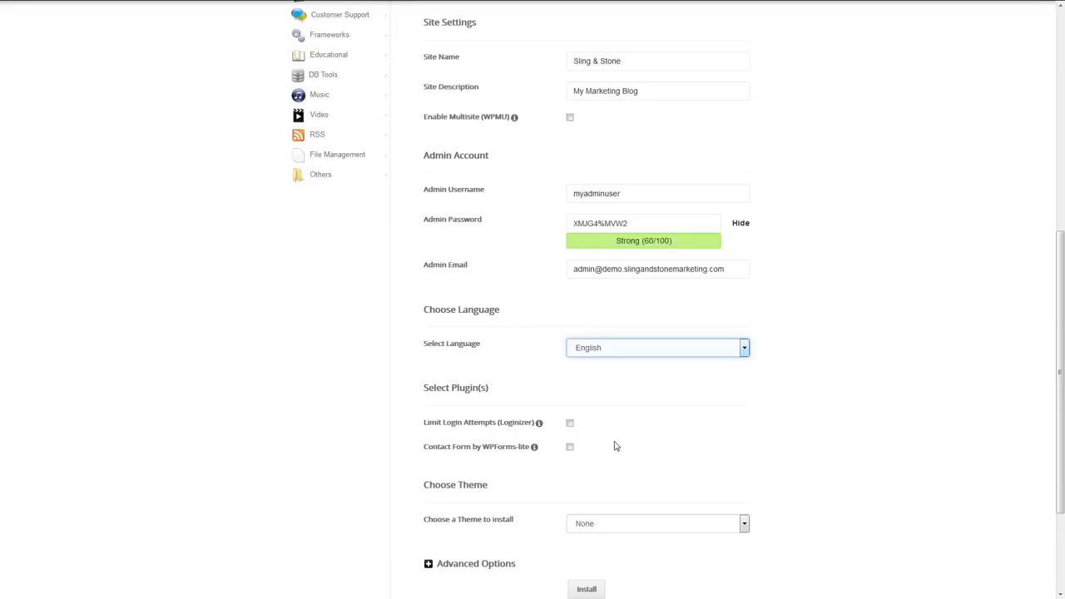
scroll(616, 446, "down", 3)
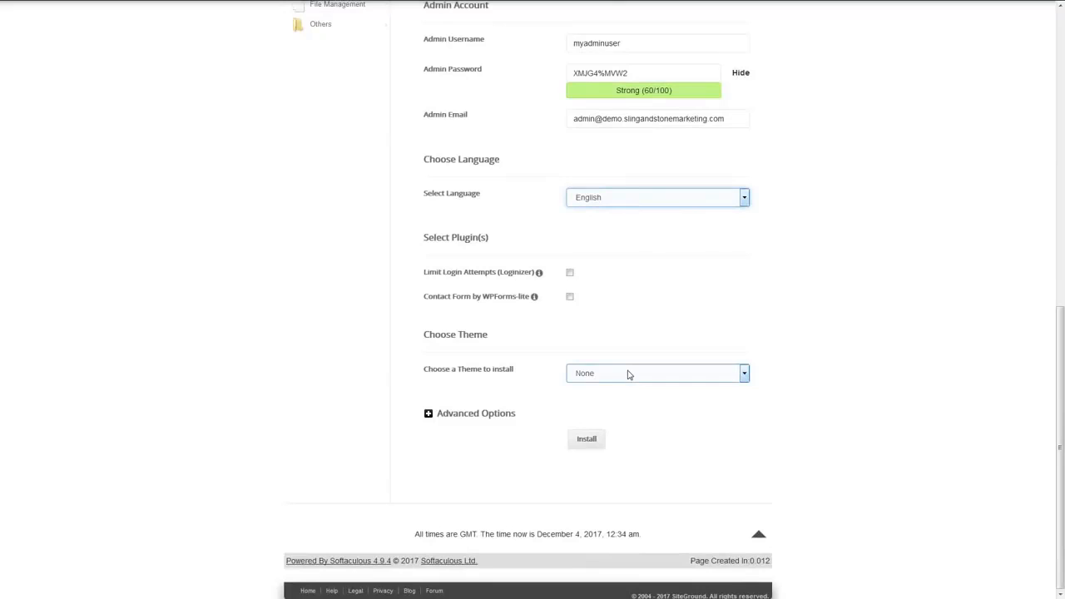
left_click(628, 375)
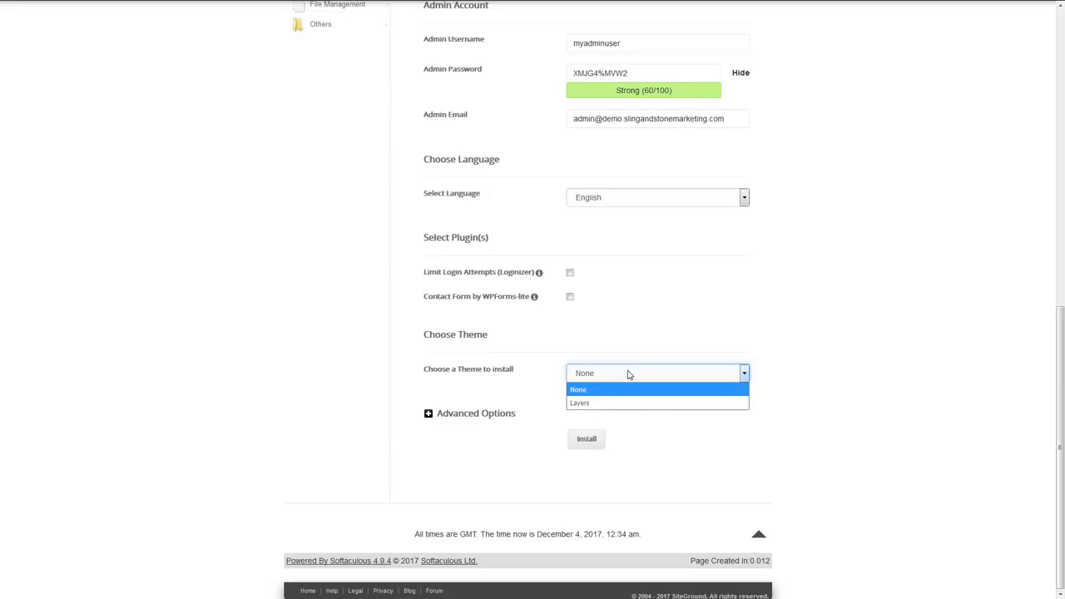
left_click(628, 374)
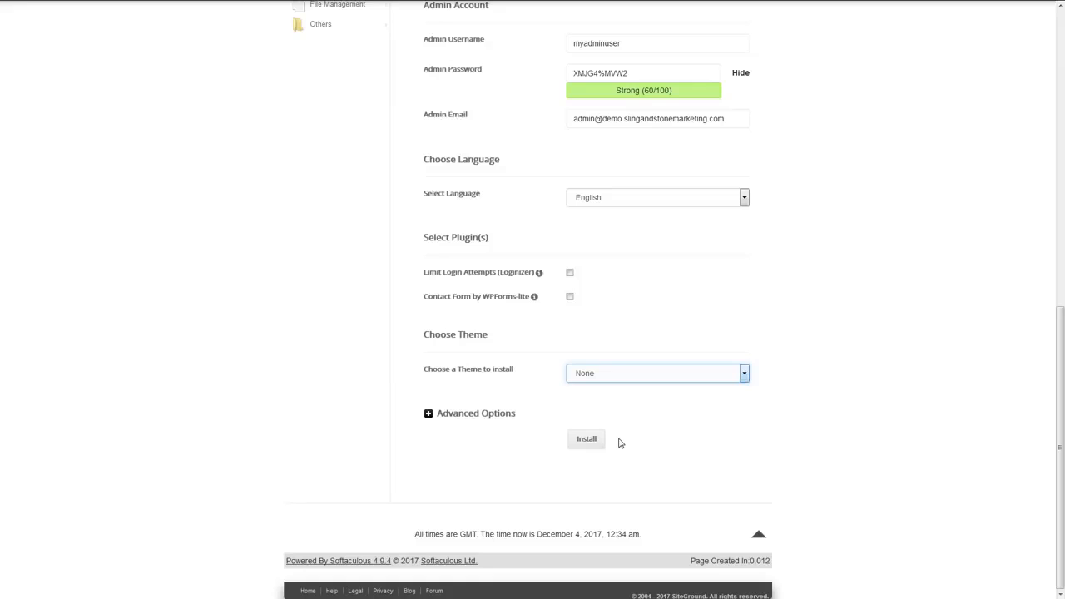
left_click(593, 441)
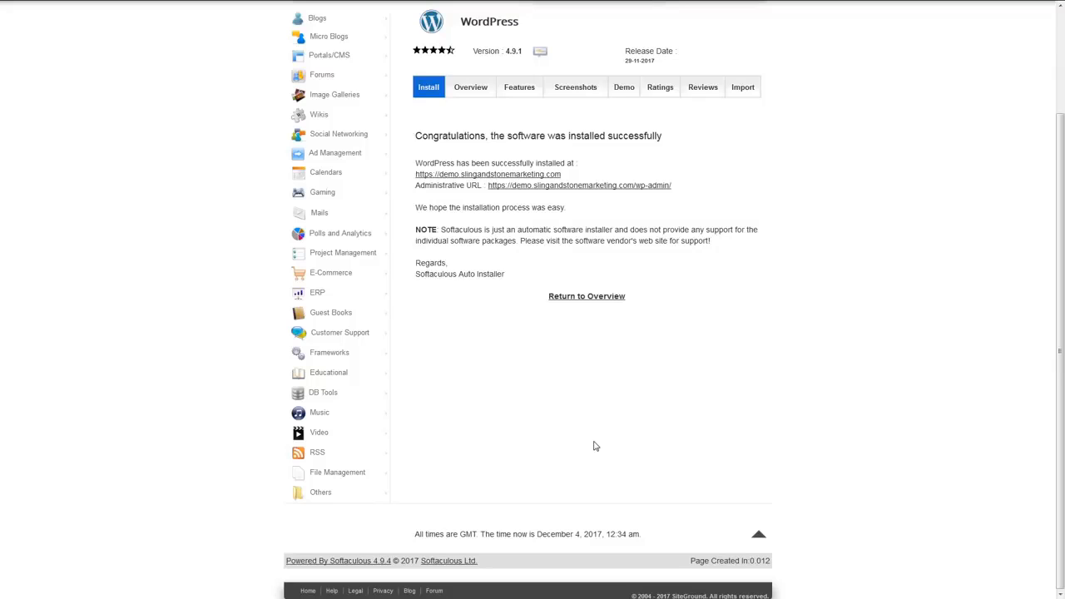
- Open the new installation's WordPress admin dashboard and visit the Sling & Stone site from it
left_click(564, 186)
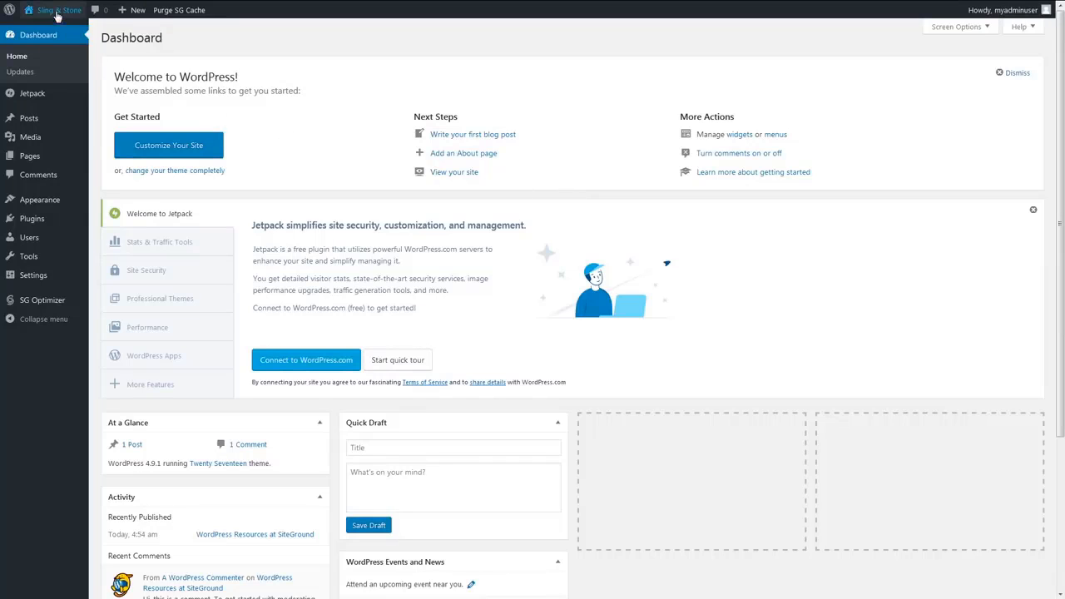
mouse_move(56, 18)
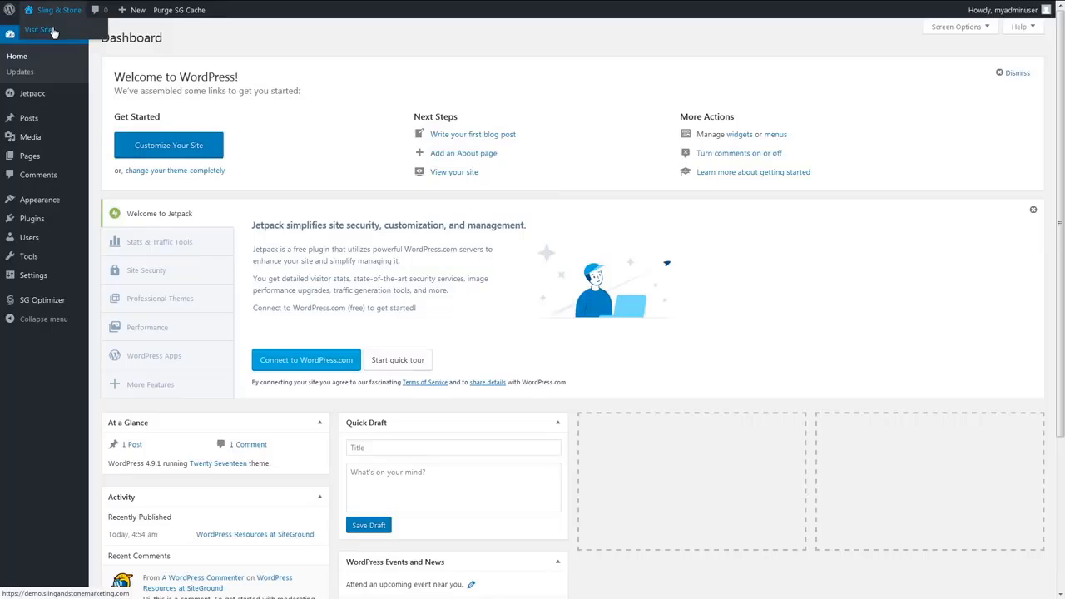
left_click(52, 30)
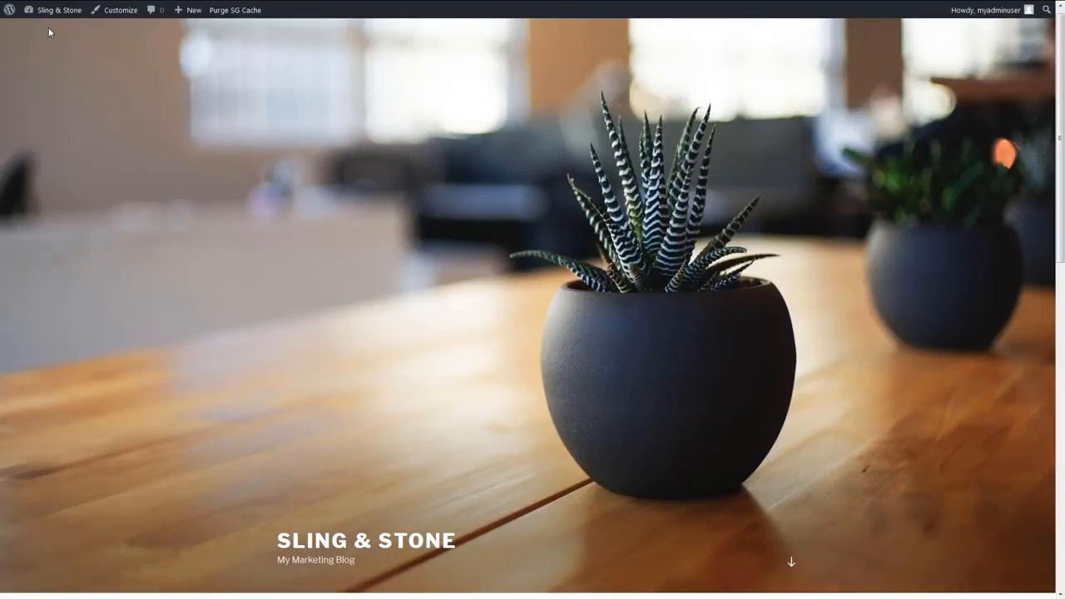
- Look through the site's front page and view the recent post "WordPress Resources at SiteGround"
scroll(48, 31, "down", 5)
scroll(48, 32, "down", 2)
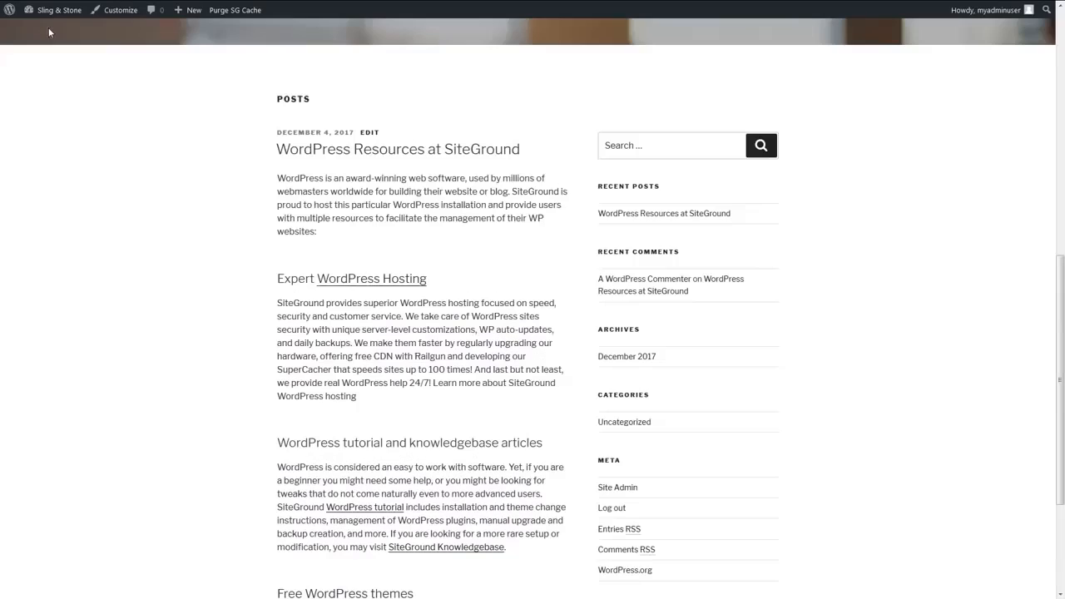
left_click(646, 213)
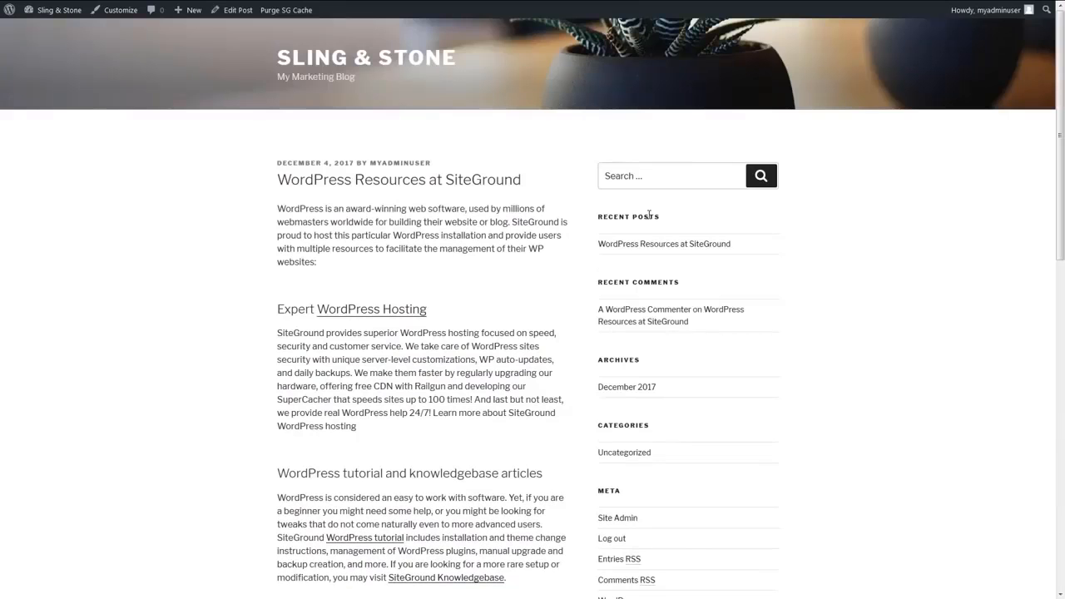
scroll(649, 215, "down", 1)
scroll(641, 324, "down", 1)
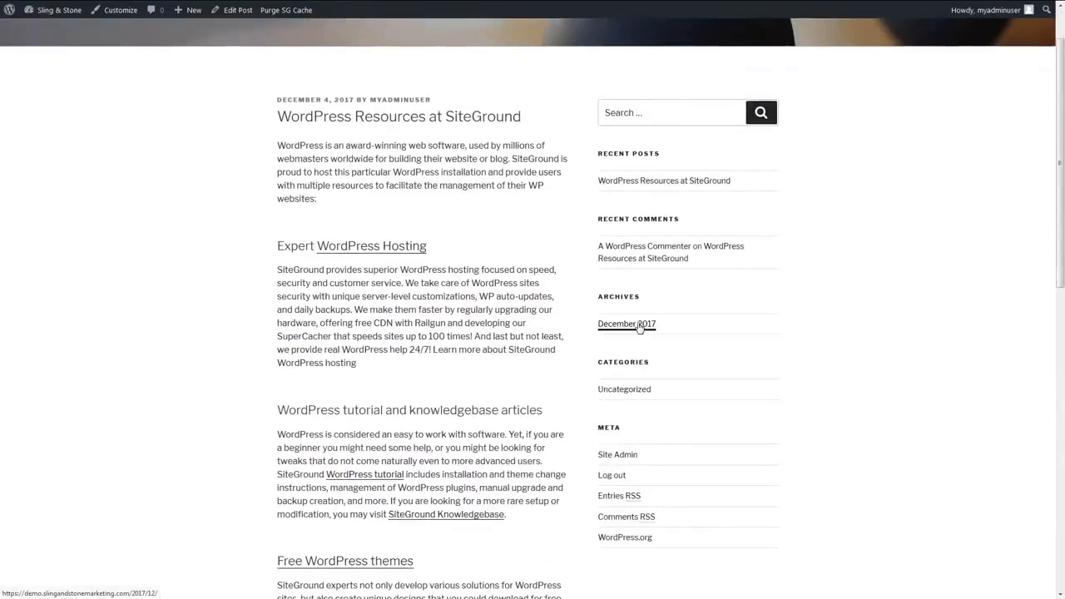
- View the site's December 2017 archive and return to the WordPress admin dashboard
left_click(640, 324)
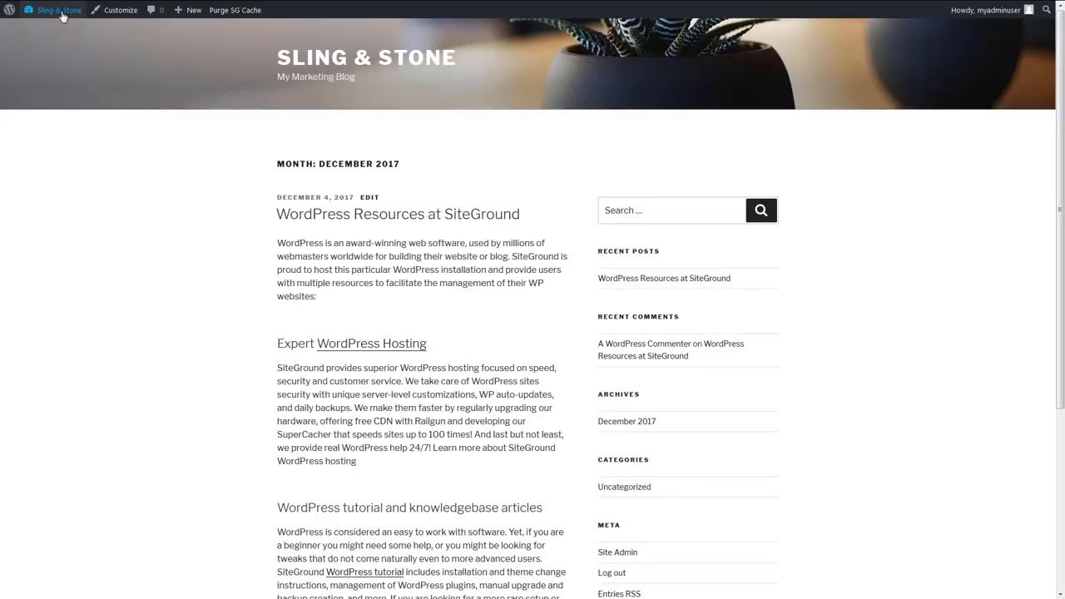
mouse_move(62, 16)
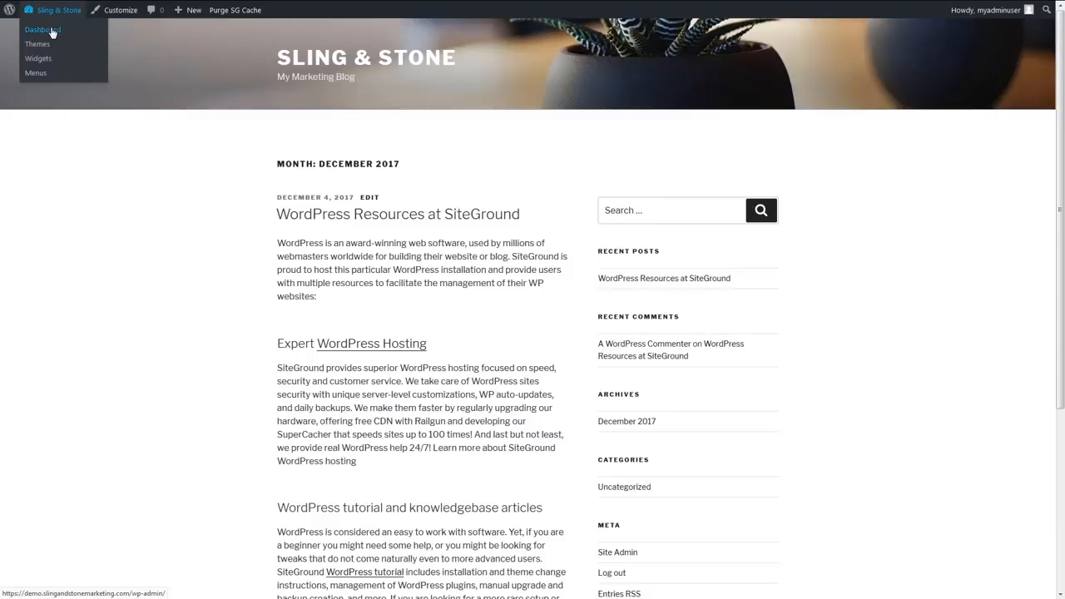
left_click(52, 33)
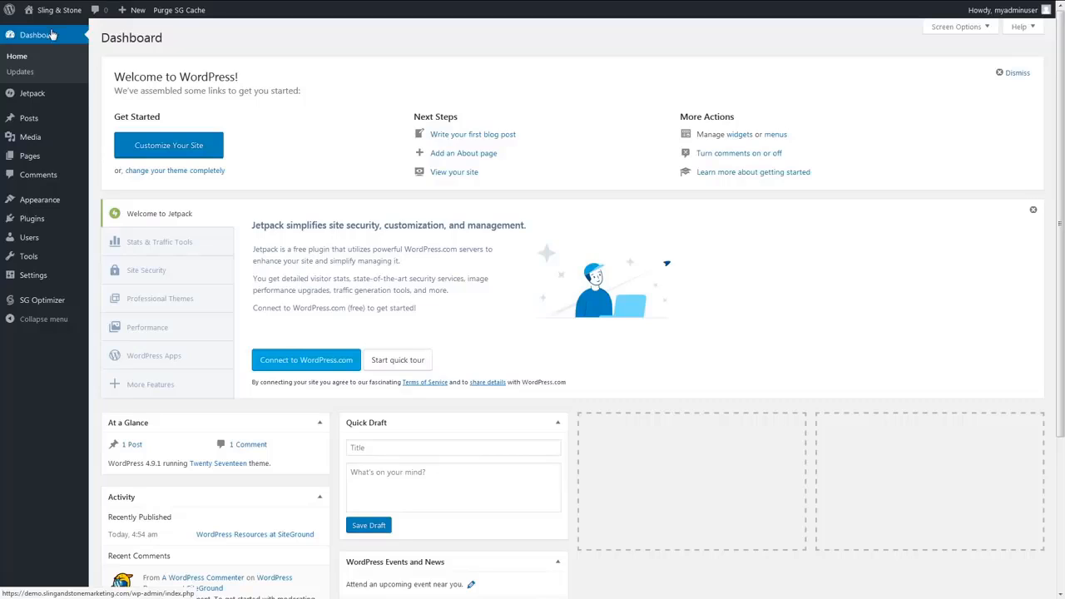
- Change the site's permalink structure to Post name and save the settings
mouse_move(43, 280)
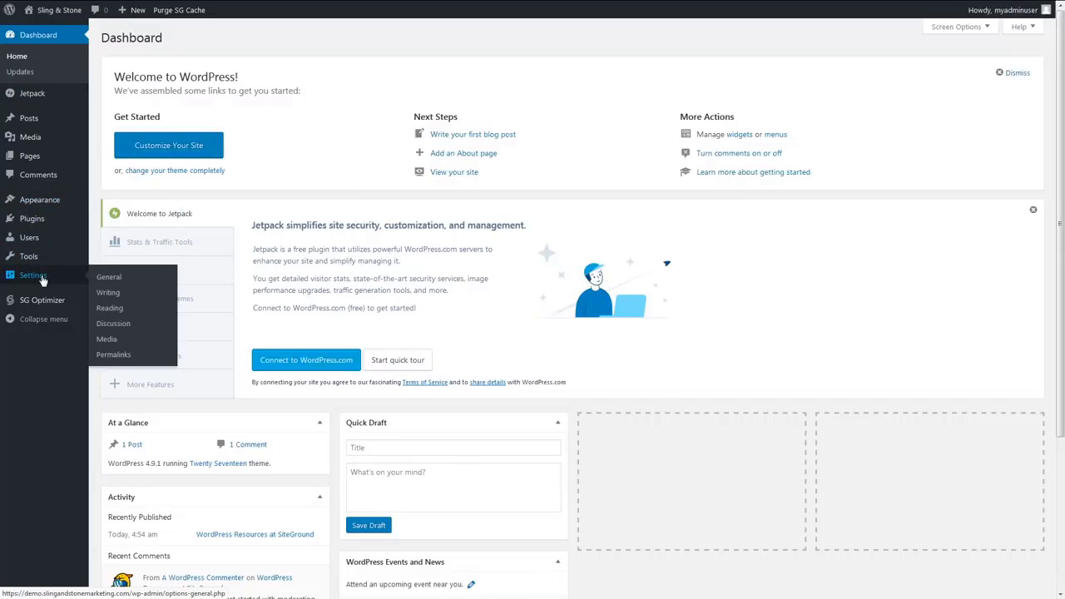
left_click(114, 354)
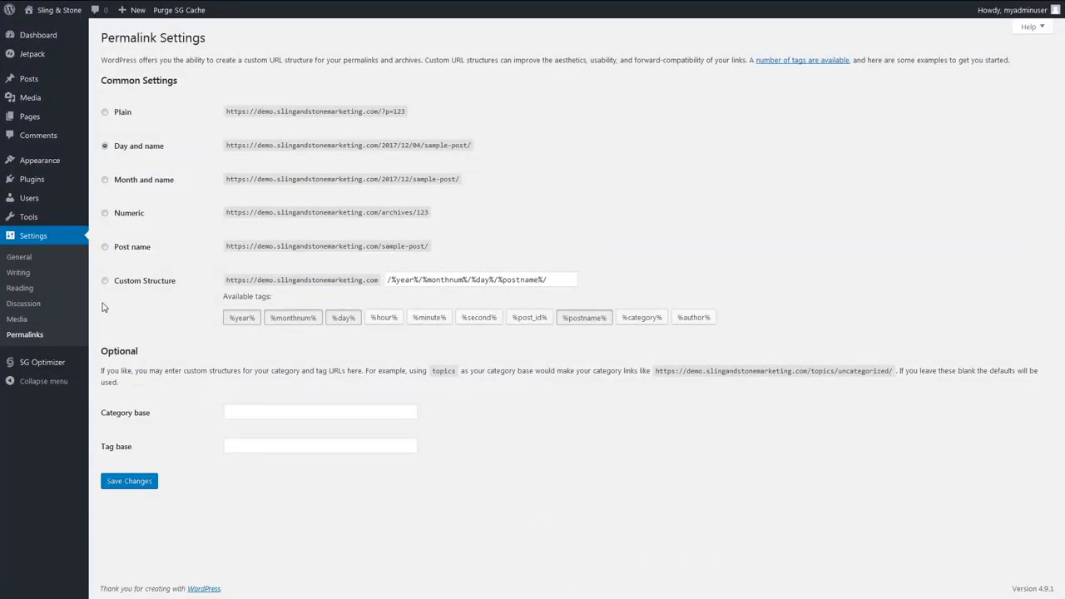
left_click(105, 248)
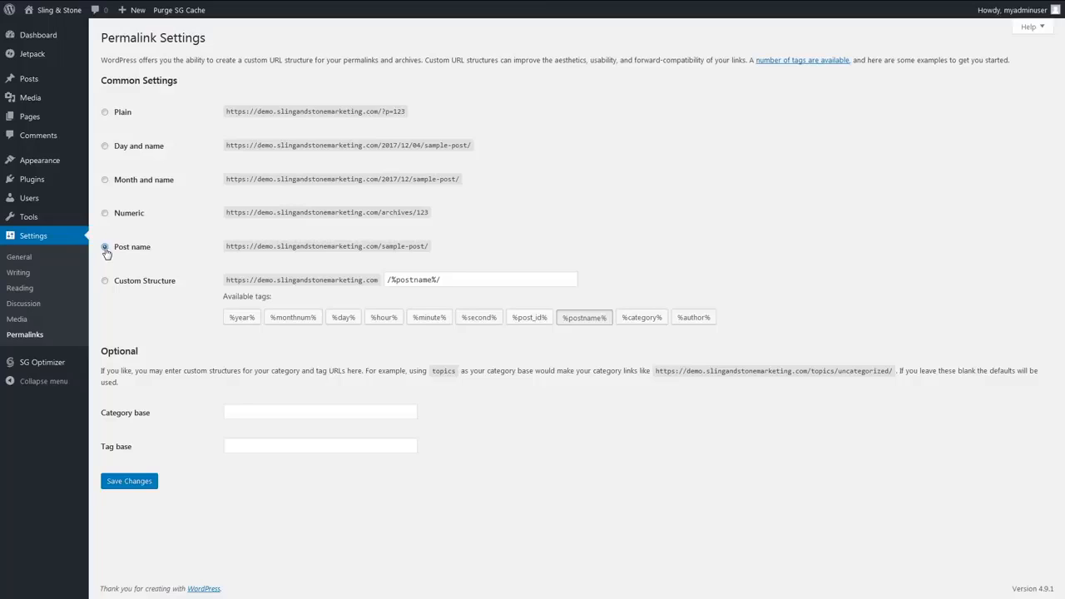
left_click(133, 483)
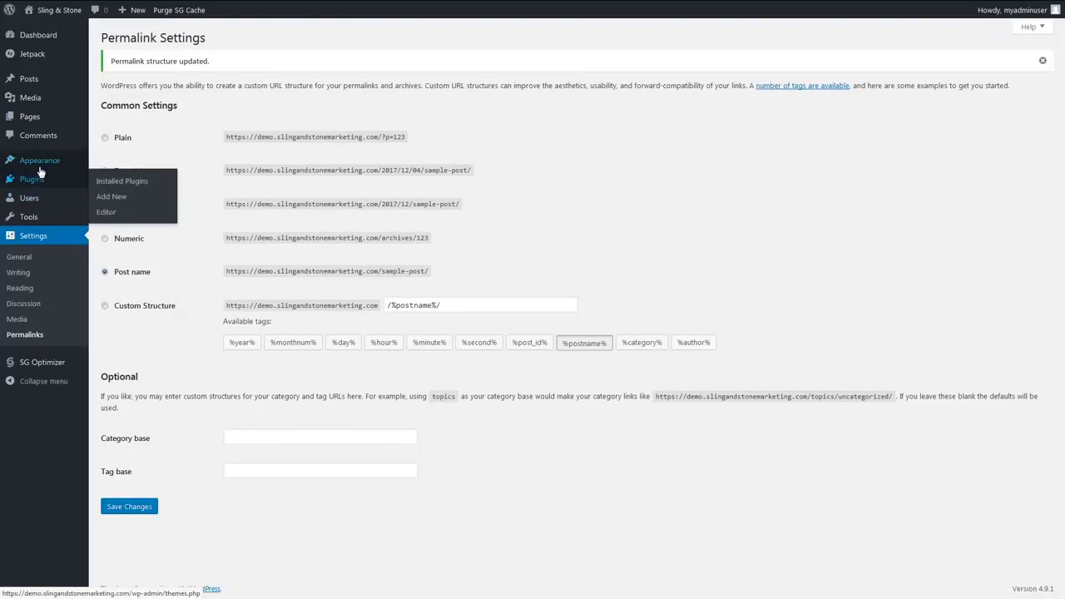
- Browse the popular themes available to add and open the preview of the Astra theme
mouse_move(39, 169)
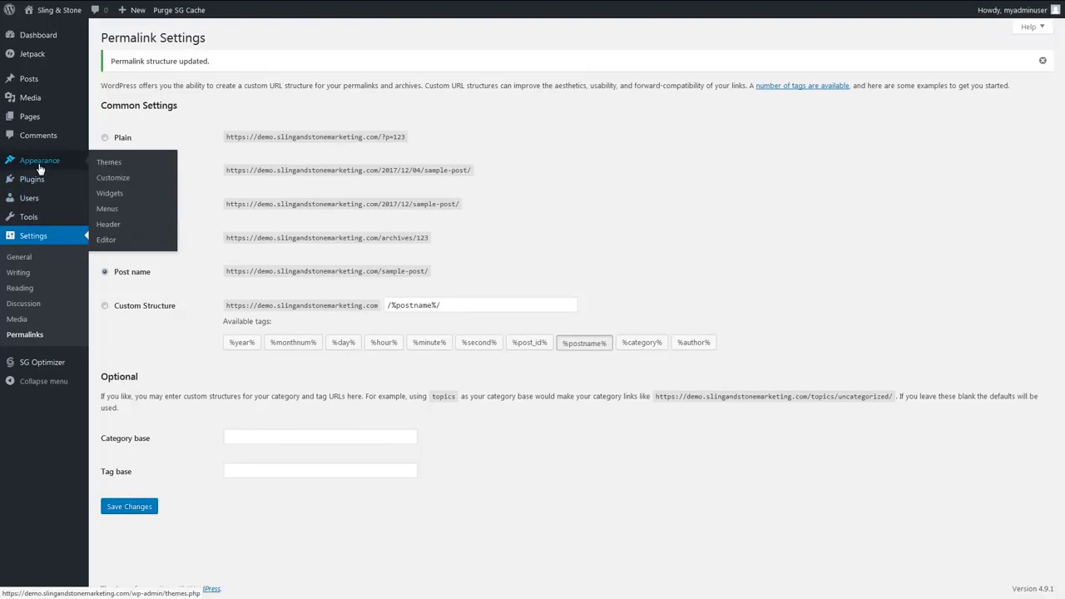
left_click(117, 163)
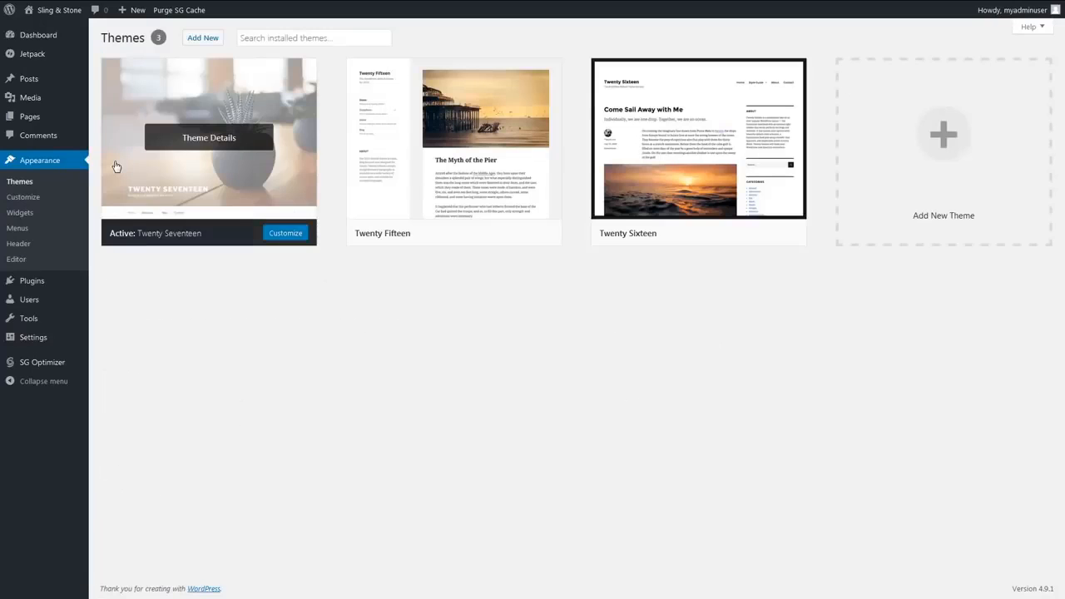
left_click(202, 39)
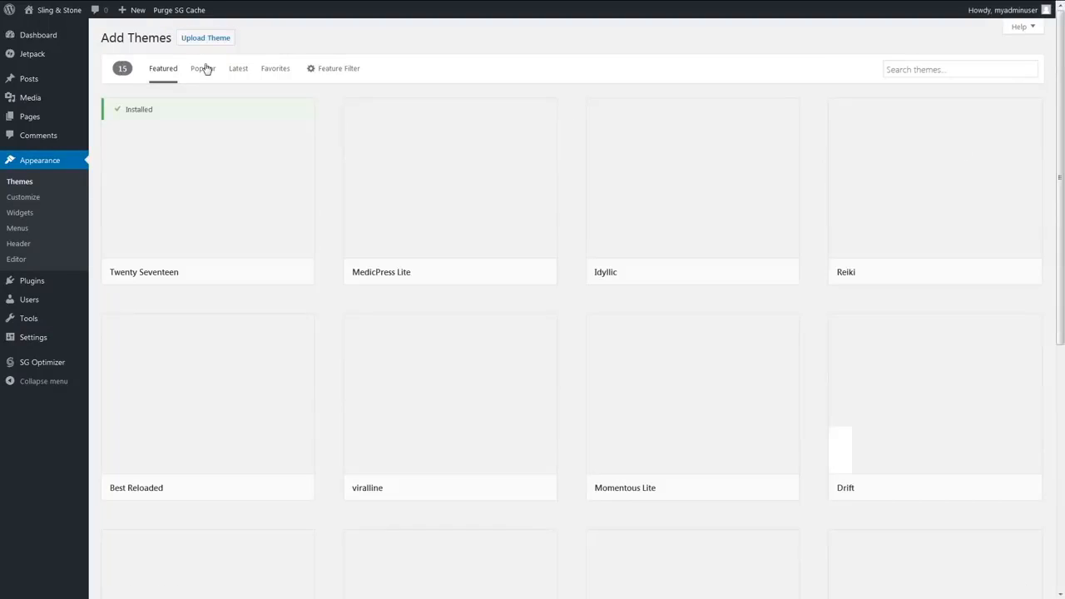
left_click(205, 70)
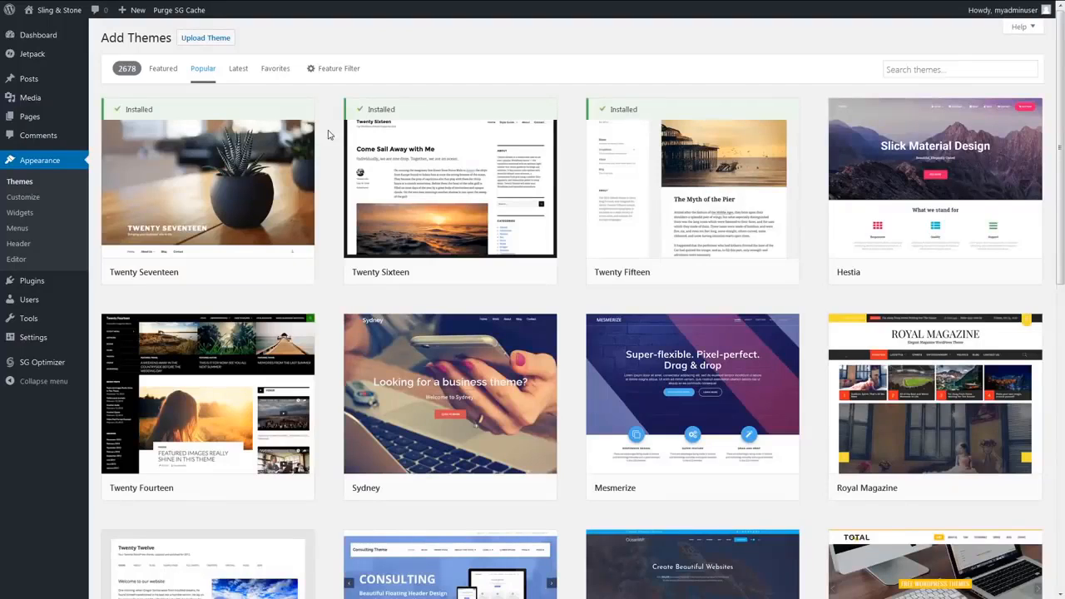
scroll(328, 135, "down", 8)
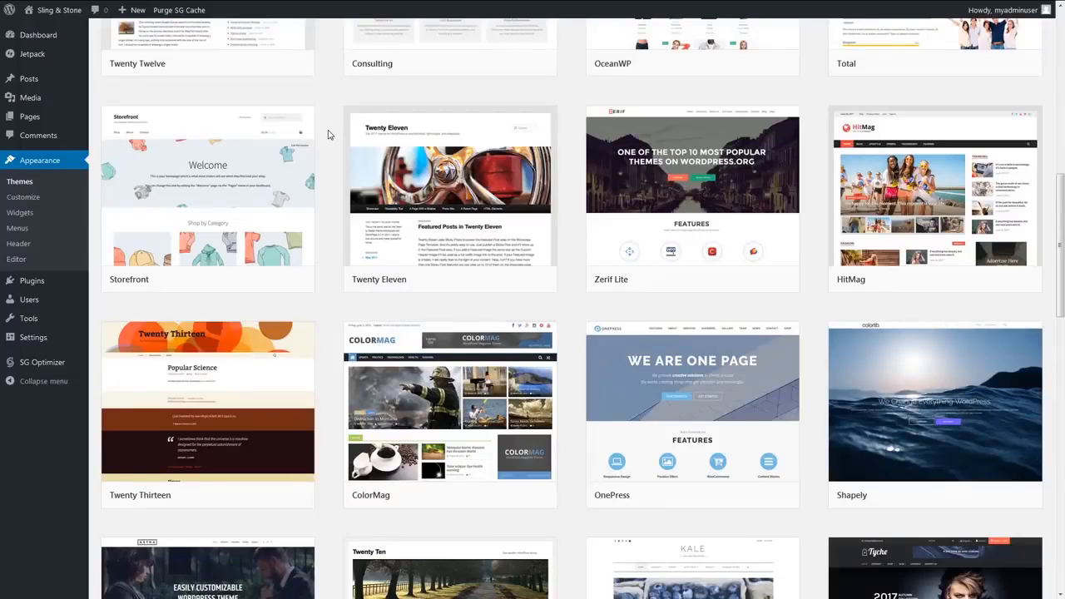
scroll(329, 135, "down", 5)
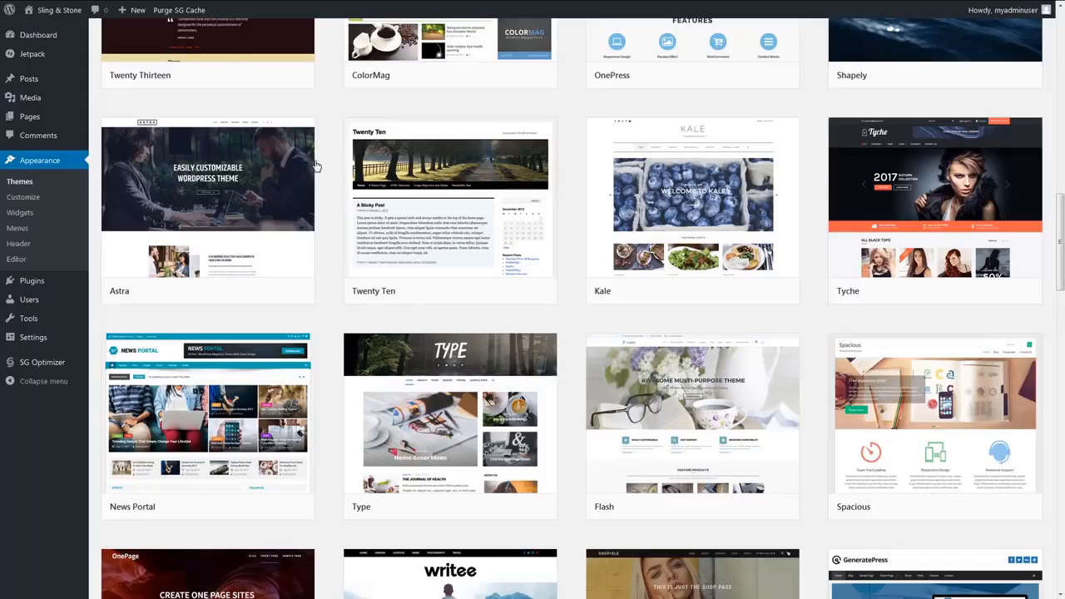
left_click(313, 167)
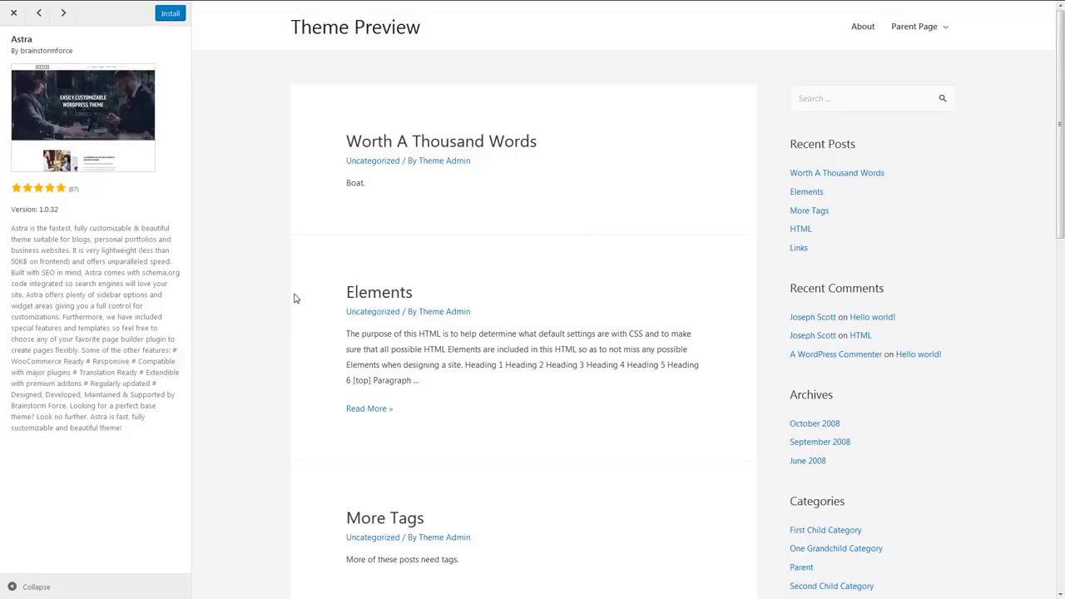
- Install and activate the Astra theme after looking through its preview, and visit the site
scroll(294, 298, "down", 4)
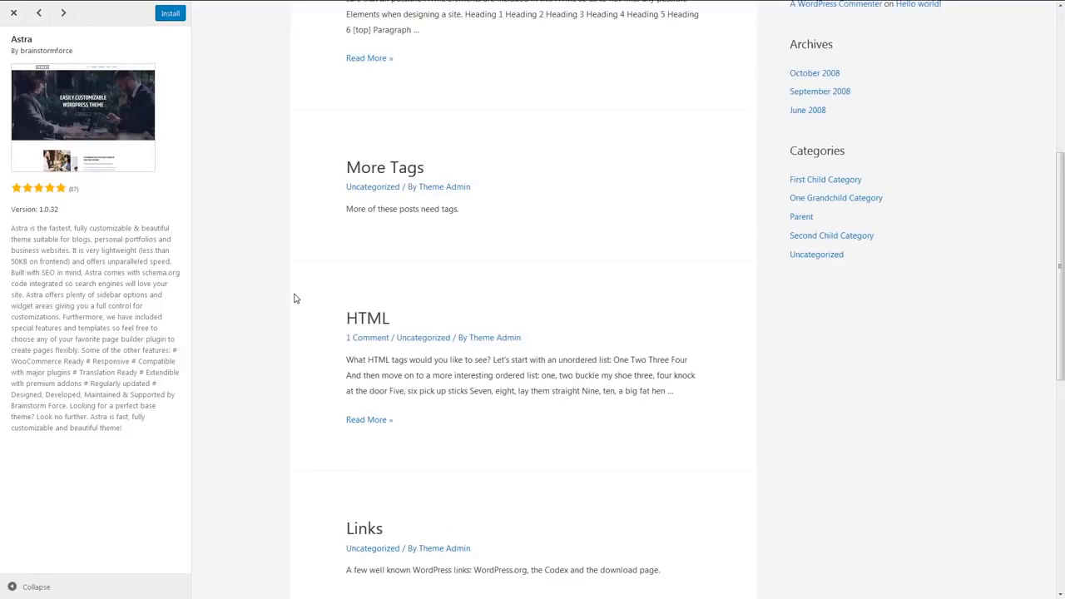
scroll(294, 298, "down", 1)
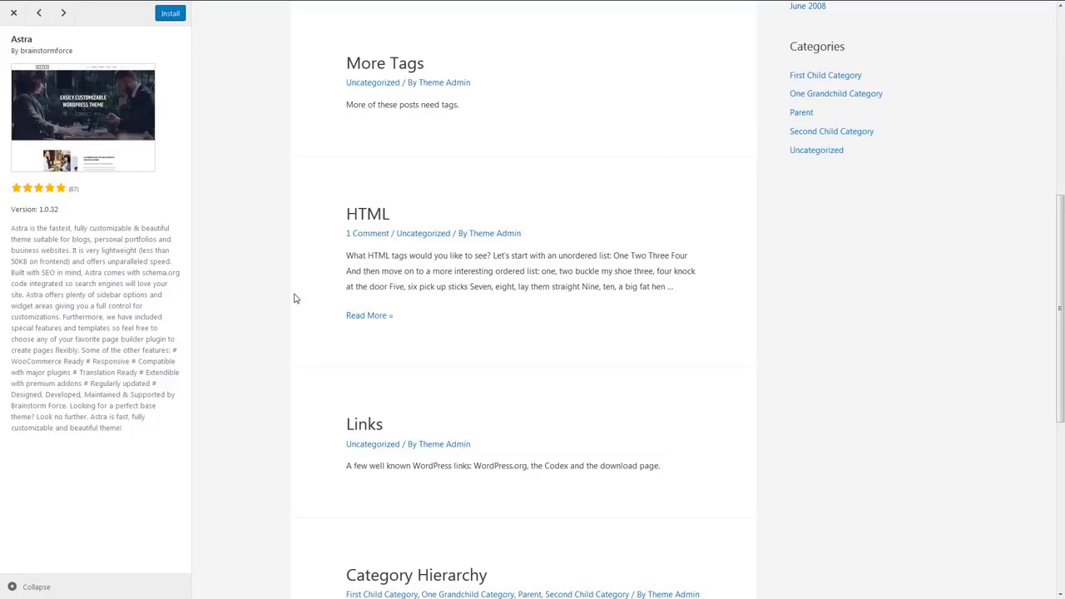
scroll(294, 297, "up", 5)
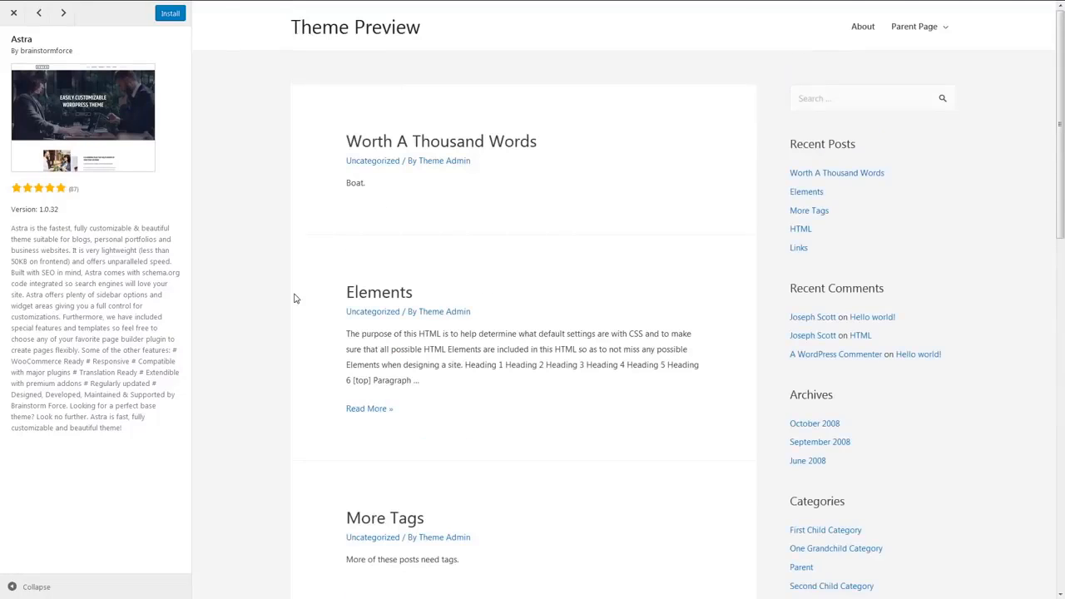
left_click(166, 13)
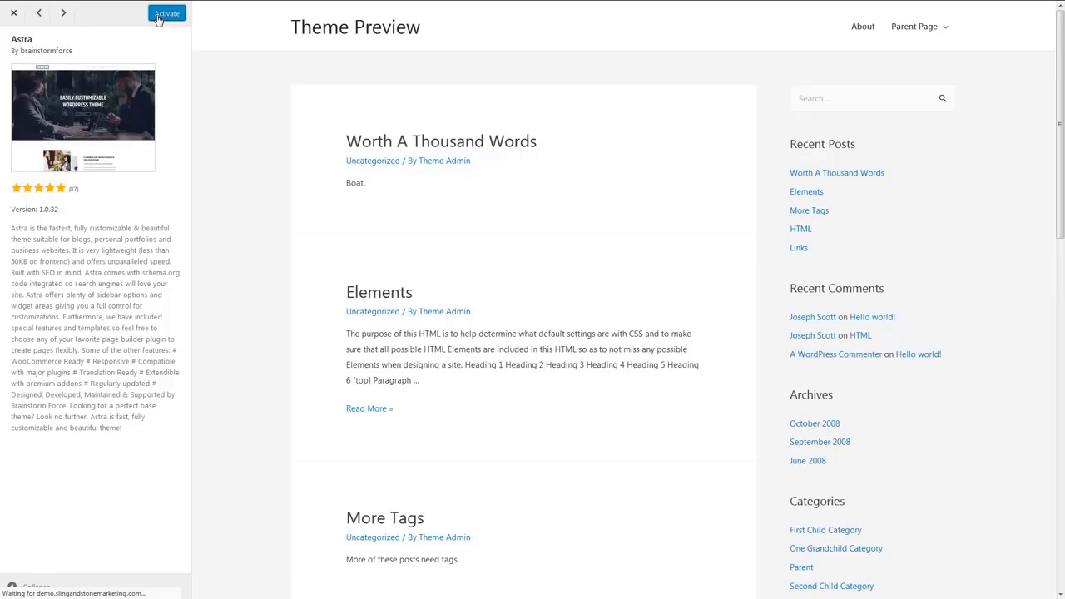
left_click(163, 15)
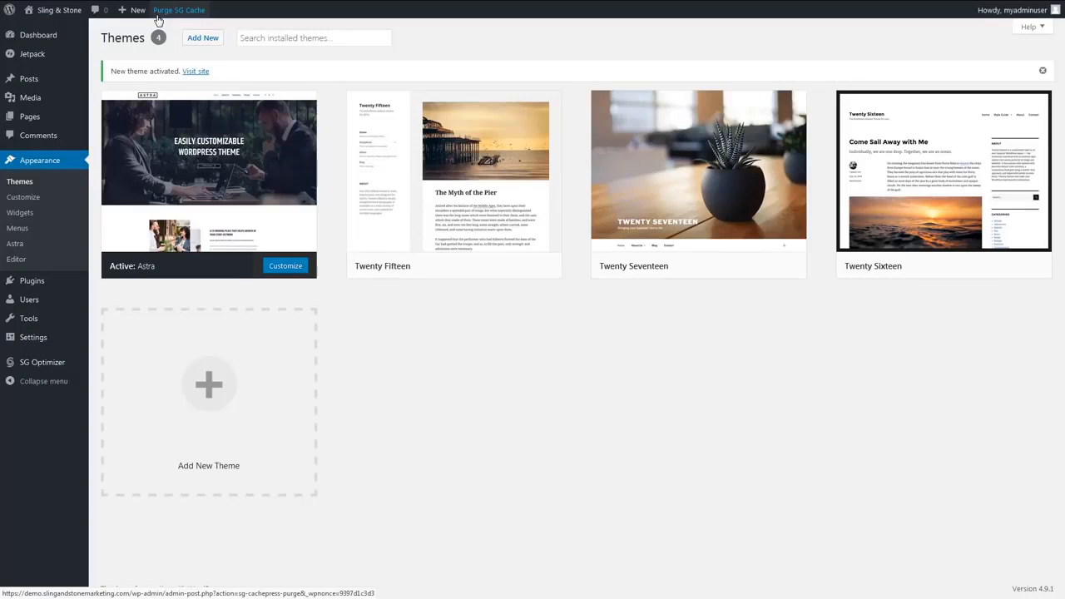
mouse_move(63, 20)
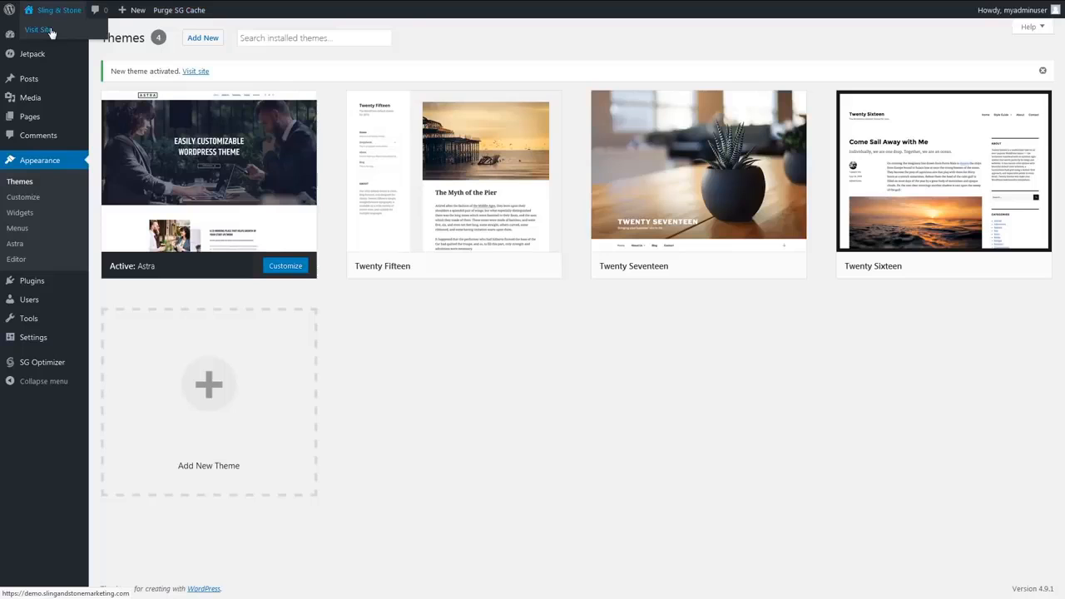
left_click(40, 30)
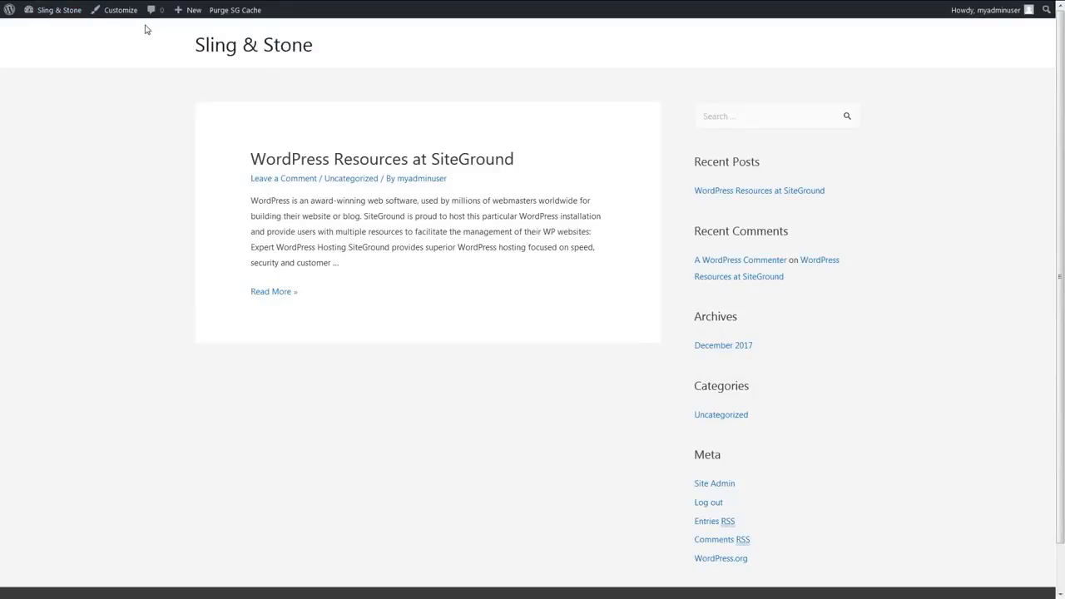
- Create a new page titled "Home" and publish it
mouse_move(191, 18)
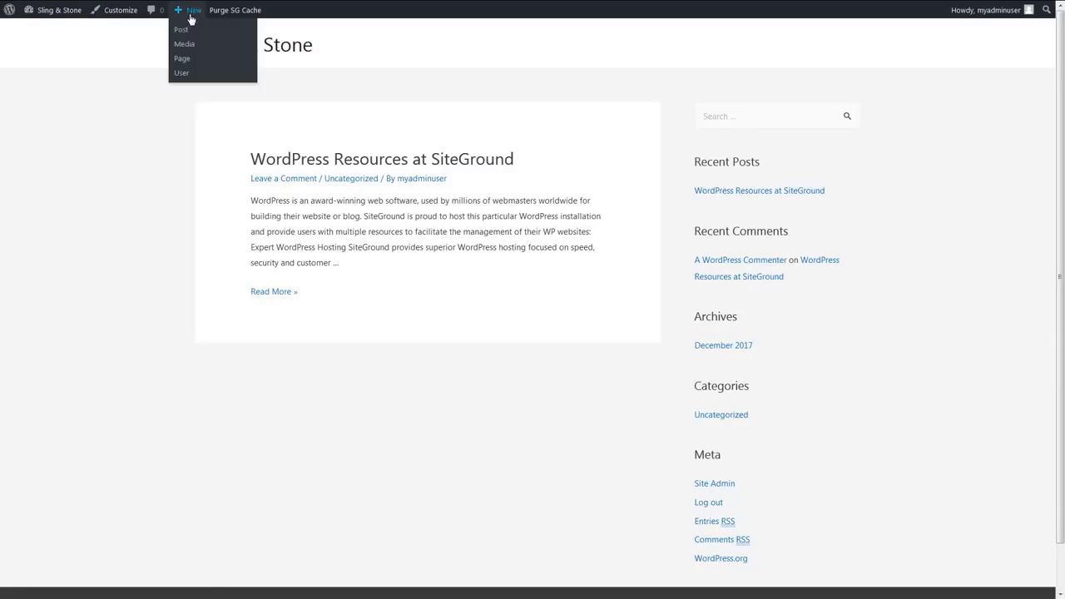
left_click(183, 60)
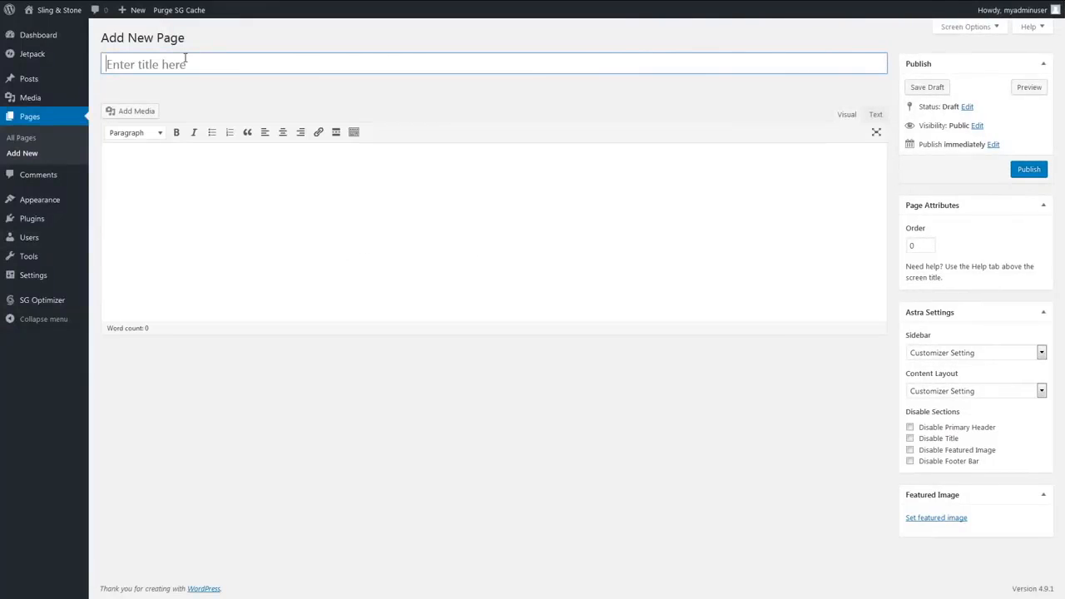
type("Home")
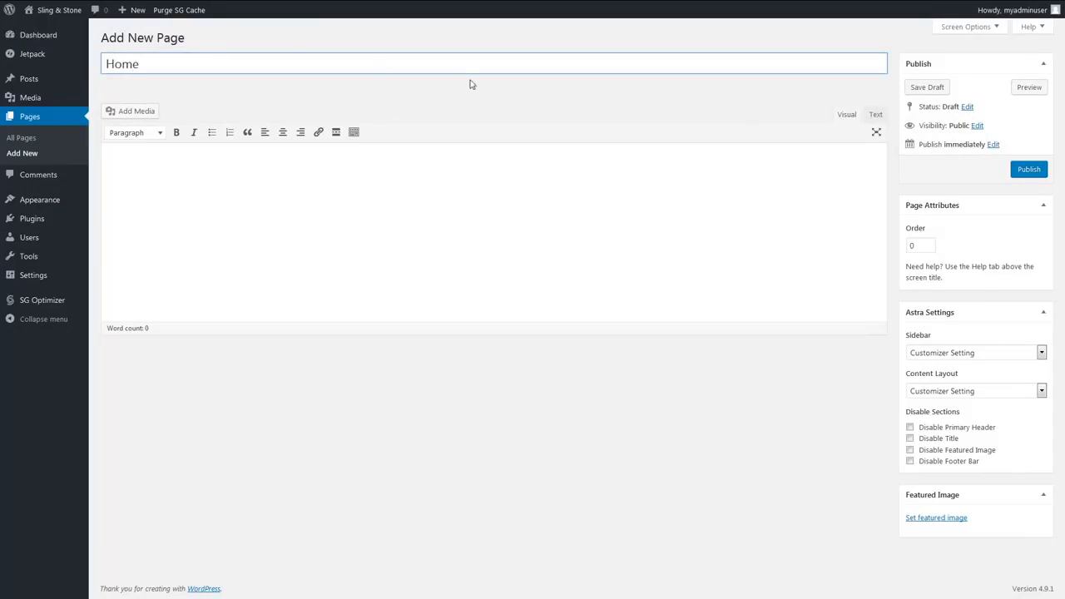
left_click(1021, 169)
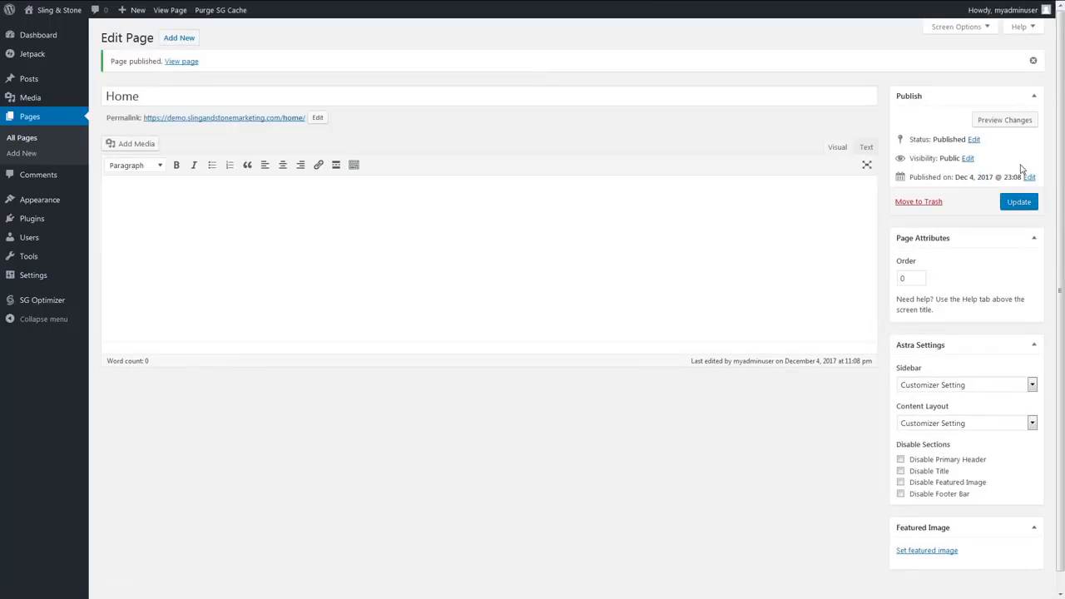
- Add another page titled "Blog" and publish it
left_click(182, 38)
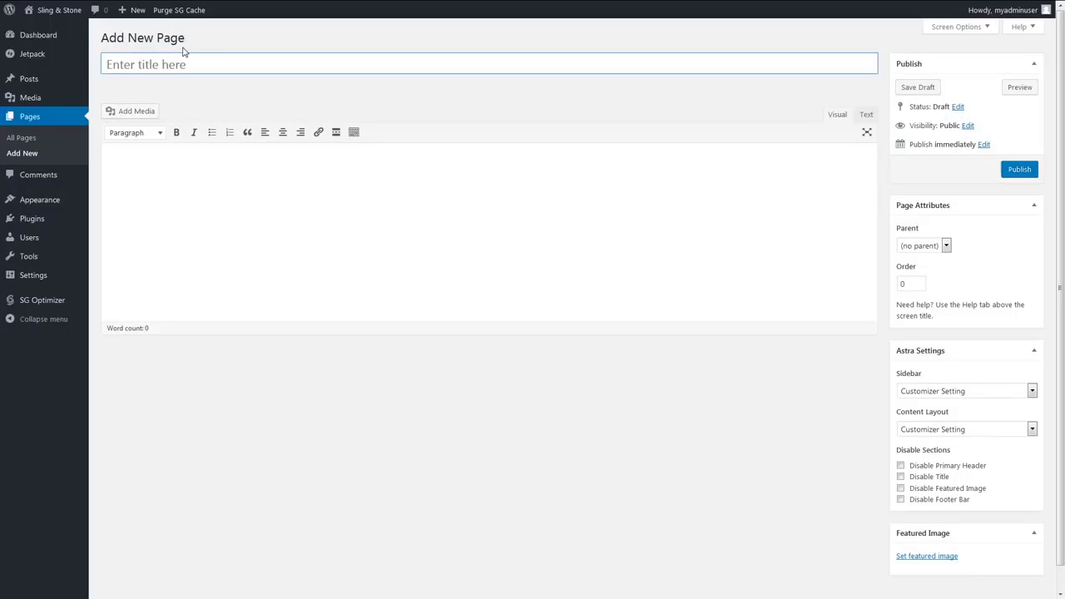
left_click(183, 63)
type("Blog")
left_click(1020, 171)
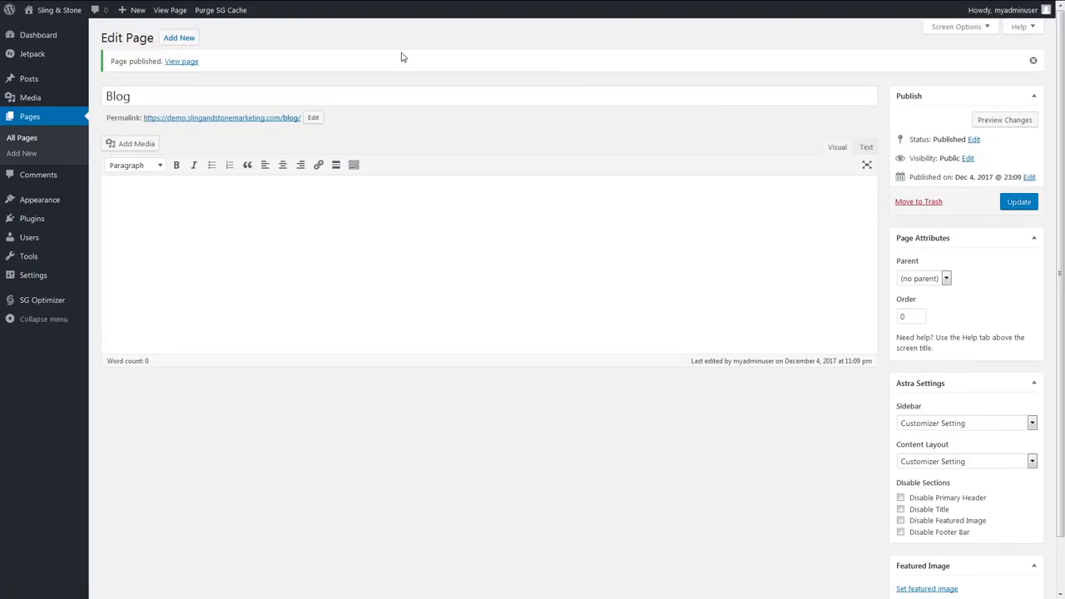
- Add a page titled "Contact Us" and publish it
left_click(176, 39)
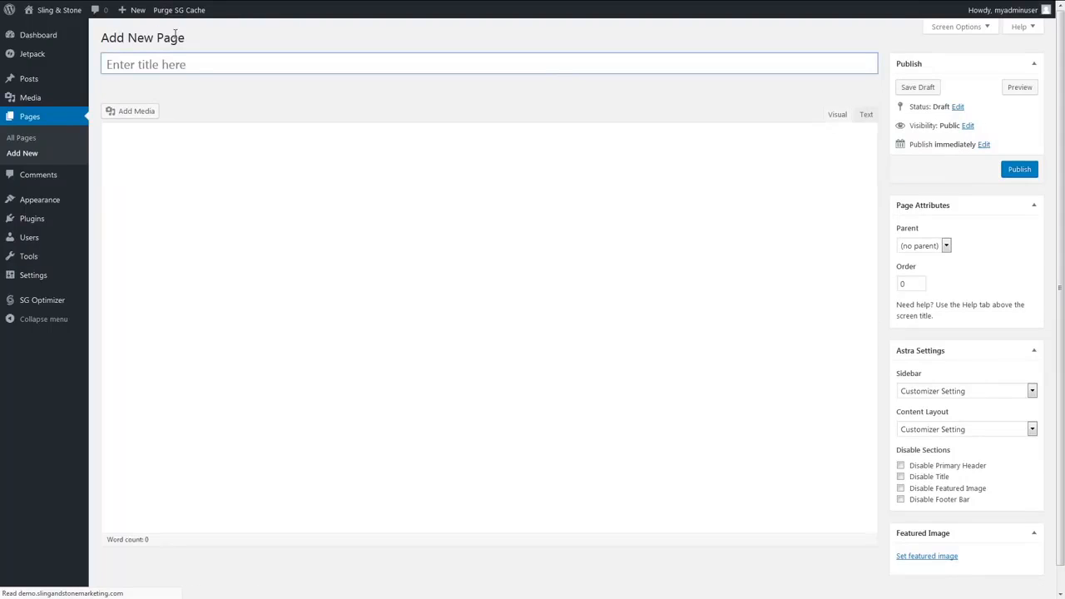
left_click(175, 60)
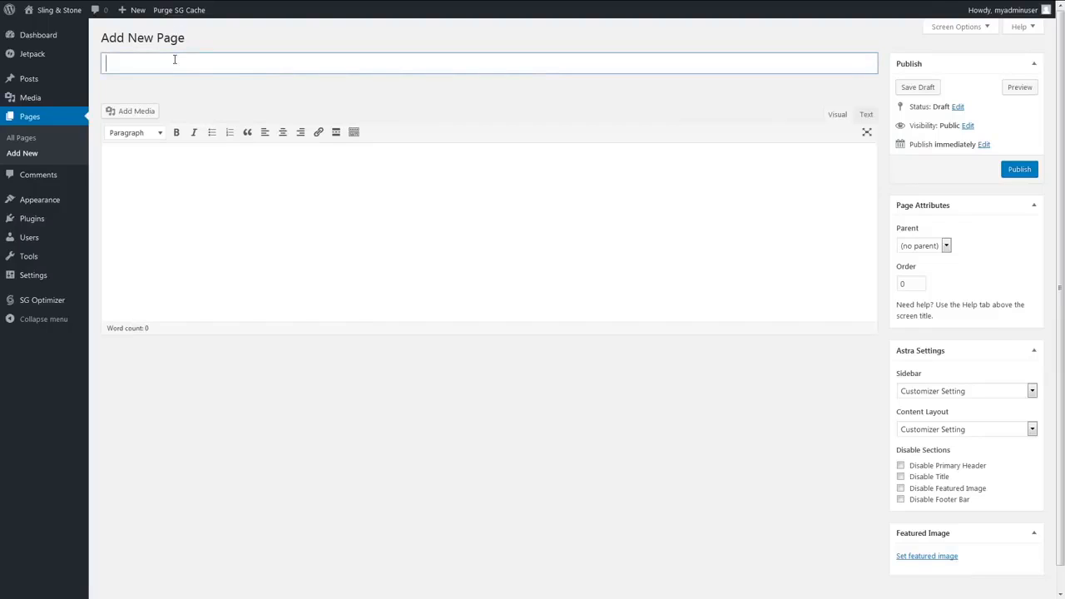
type("Contact Us")
left_click(1012, 171)
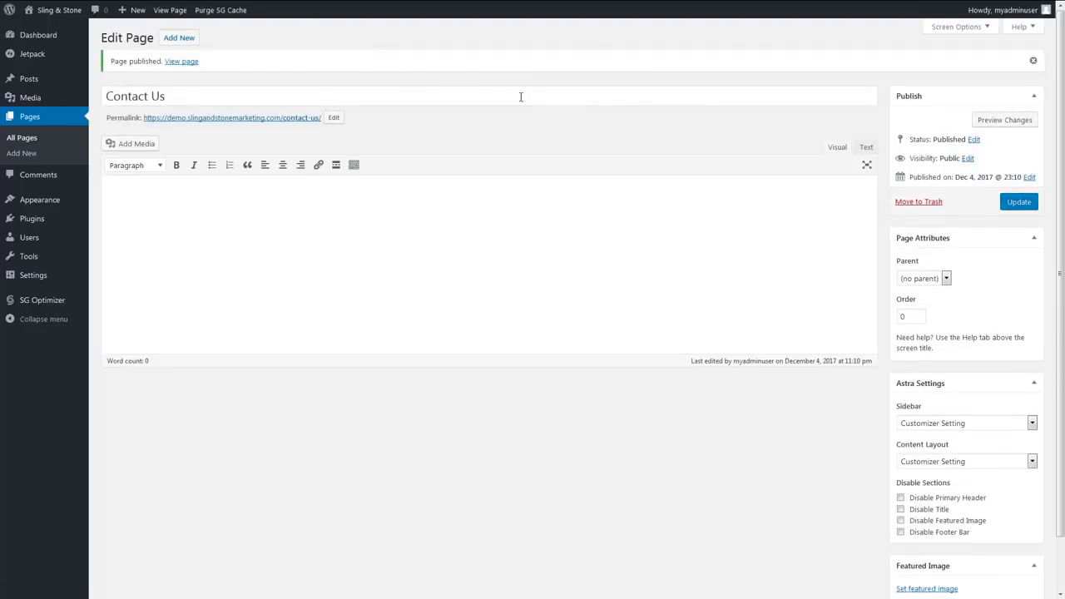
- Add a page titled "About Us" and publish it
left_click(186, 41)
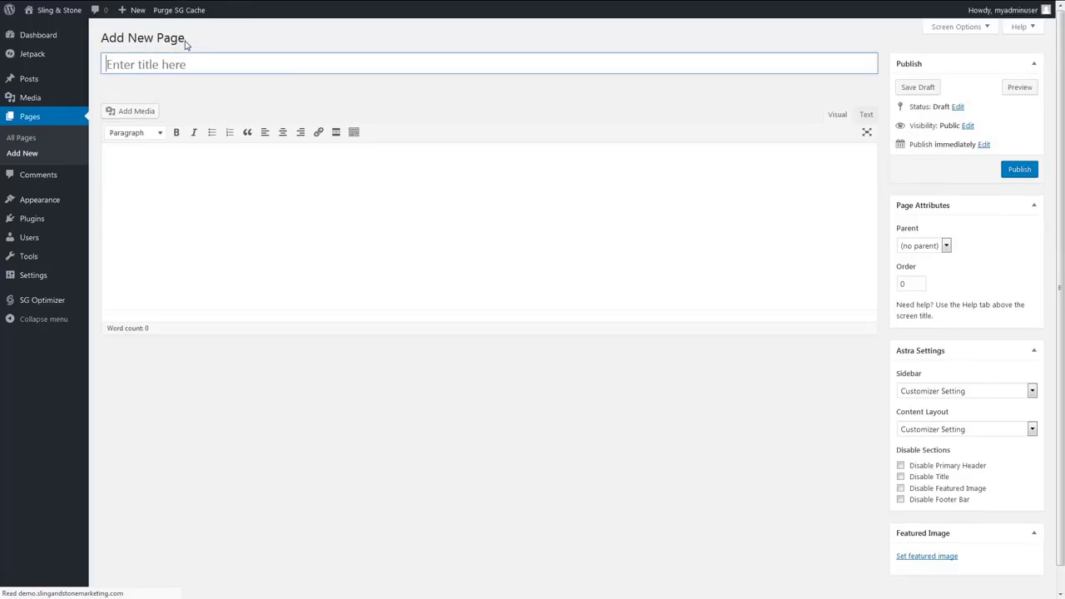
left_click(189, 64)
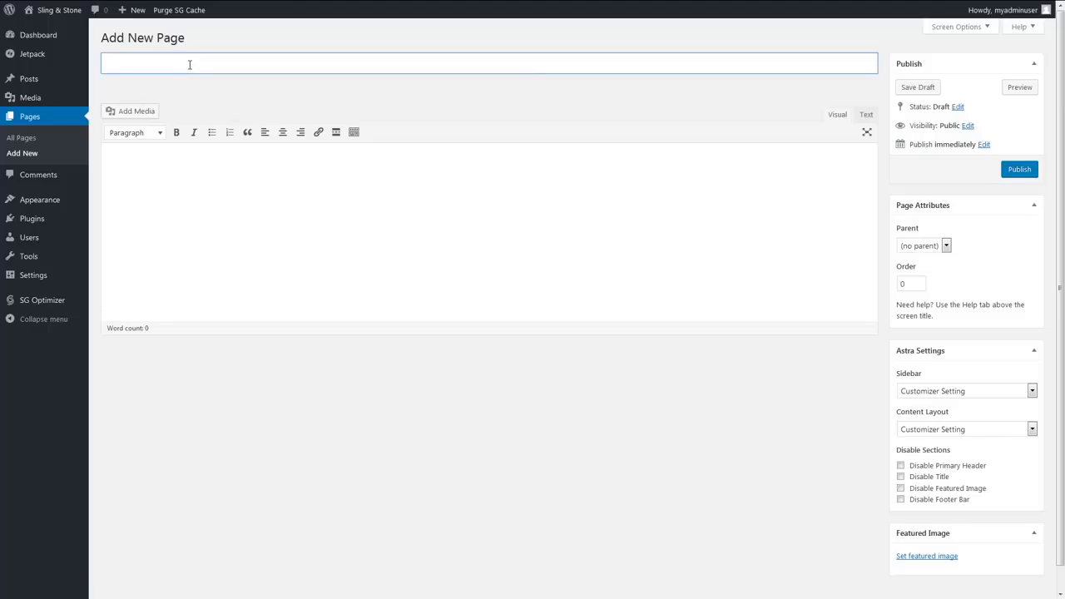
type("About Us")
left_click(1019, 170)
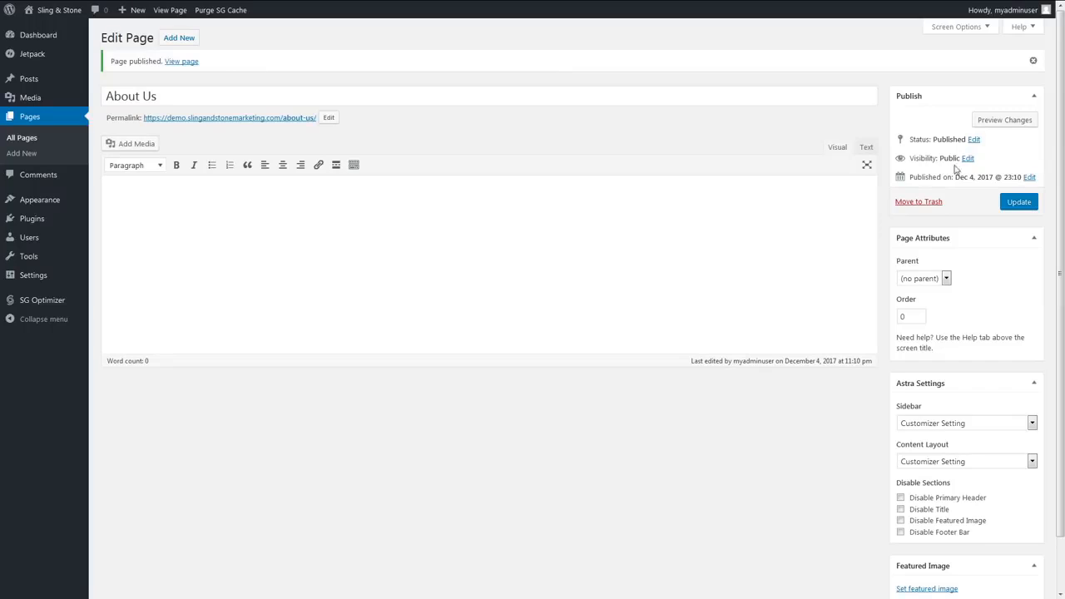
- Create a new post titled "Post Number 1" and publish it
mouse_move(52, 81)
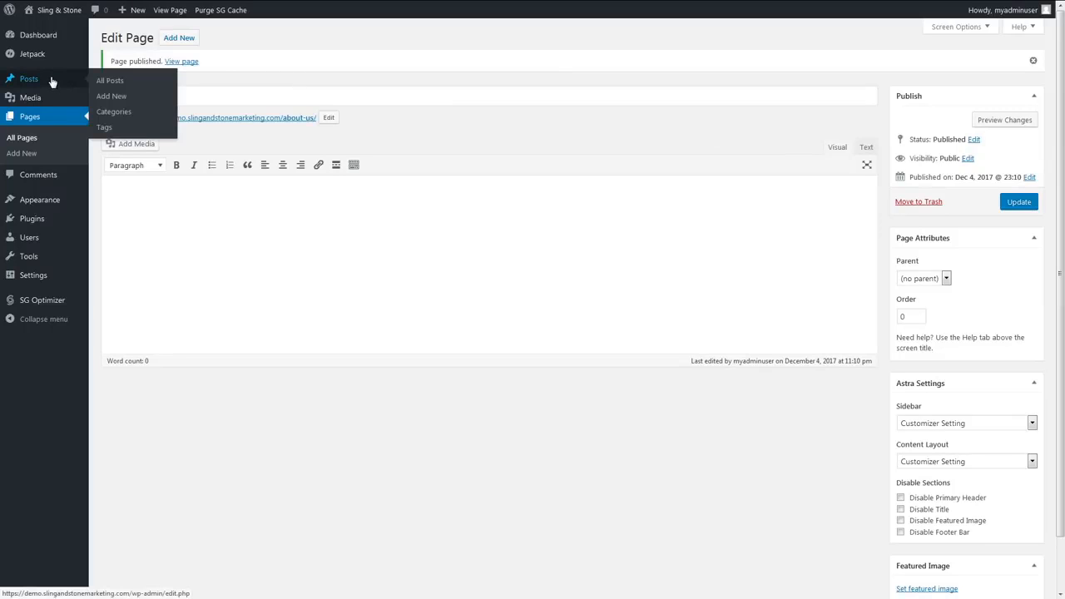
left_click(101, 99)
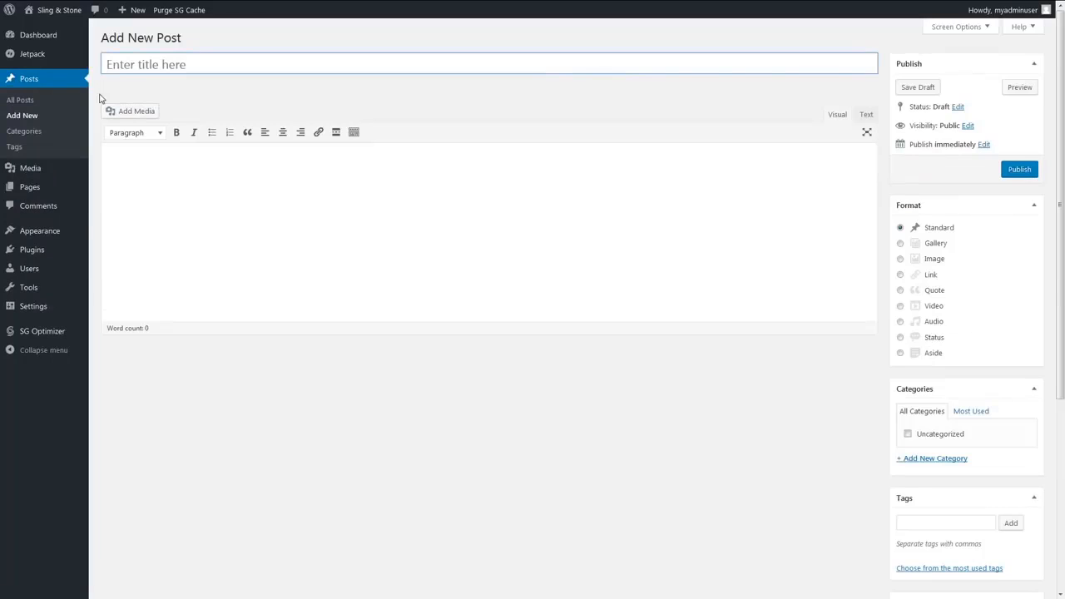
left_click(137, 63)
type("Post Number ")
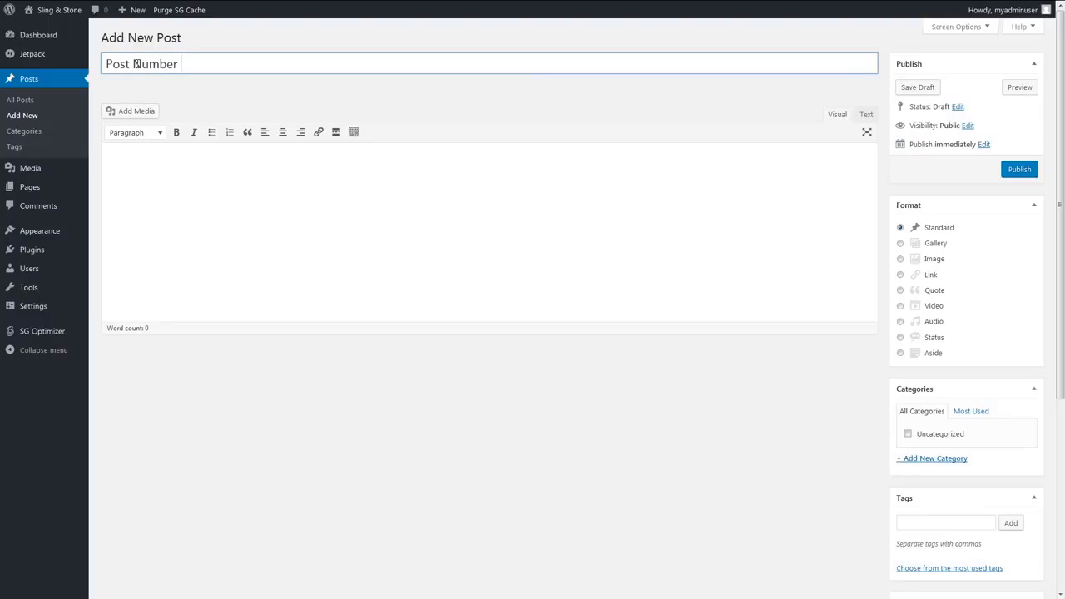
type("1")
left_click(1022, 176)
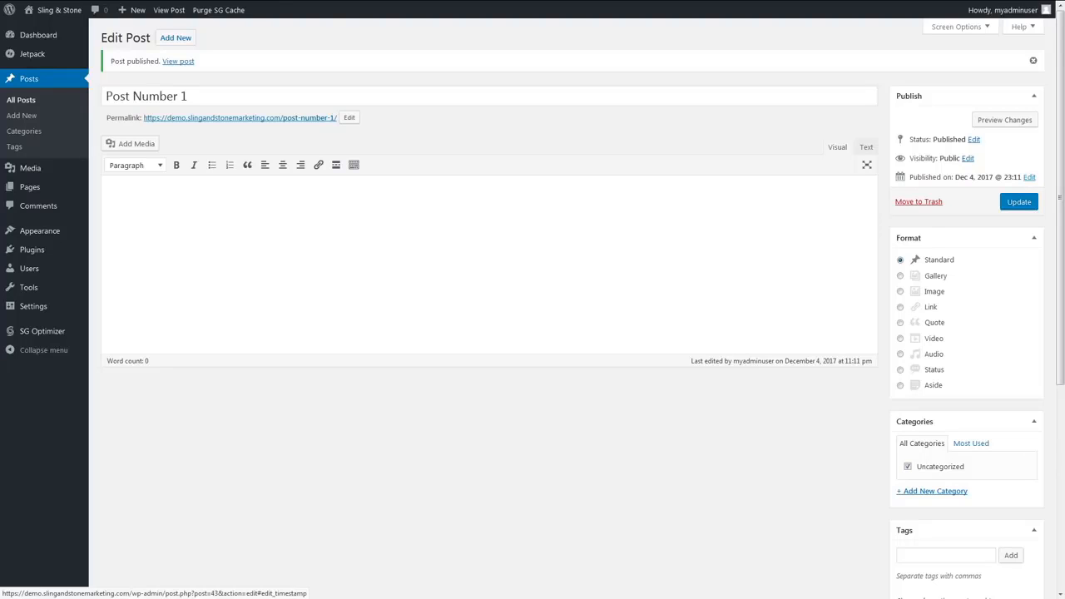
- Paste the "Bacon ipsum" filler paragraph into the body of Post Number 1 and update the post
left_click(586, 254)
type("Bacon ipsum dolor amet in corned beef ut sint shoulder do in bresaola aliqua swine cupim short loin commodo. Kielbasa dolore tenderloin ribeye meatloaf cillum. Proident filet mignon spare ribs aliqua commodo aute. Esse meatball pig leberkas tail cillum ham qui. Commodo porchetta drumstick spare ribs short loin ut rump consequat burgdoggen. Pariatur aliquip tail, cow eu incididunt doner boudin ullamco pork flank eiusmod meatloaf dolore.")
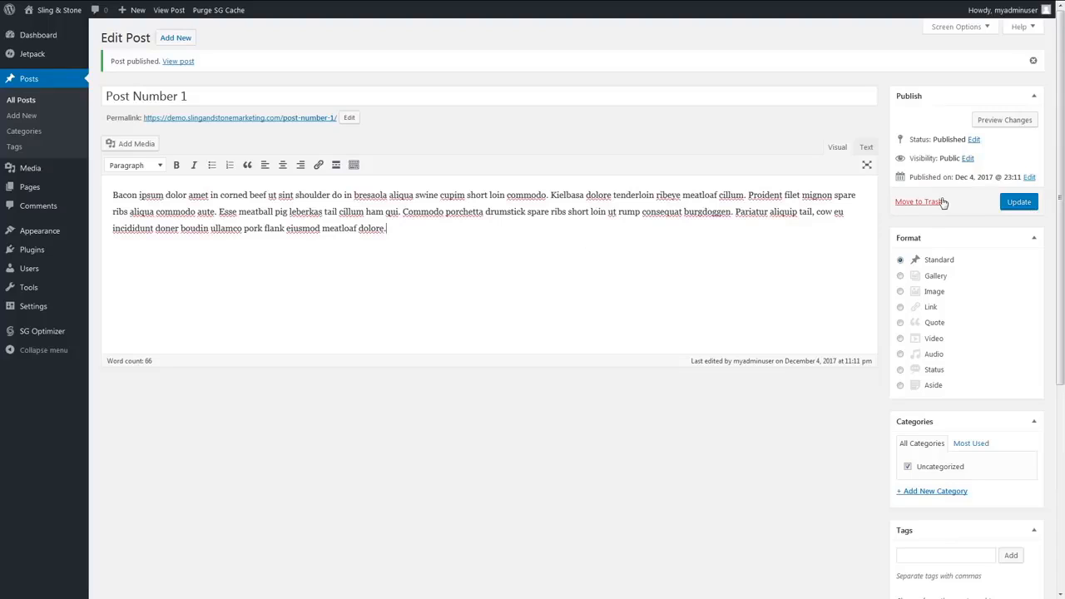
left_click(1008, 204)
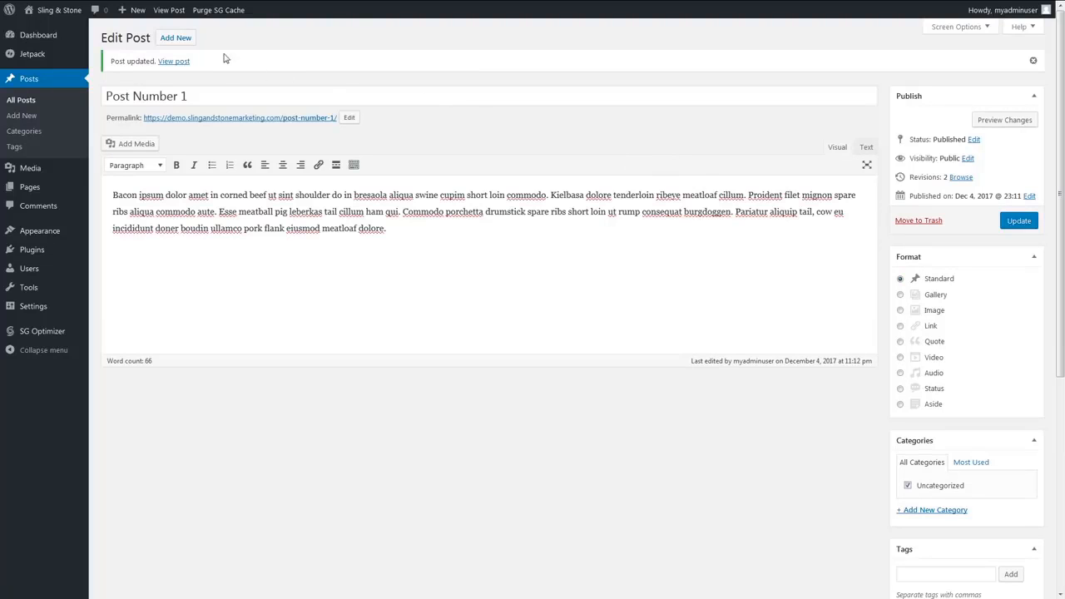
- Add another post titled "Second Post" and paste the "Bresaola porchetta" filler paragraph as its body
left_click(176, 38)
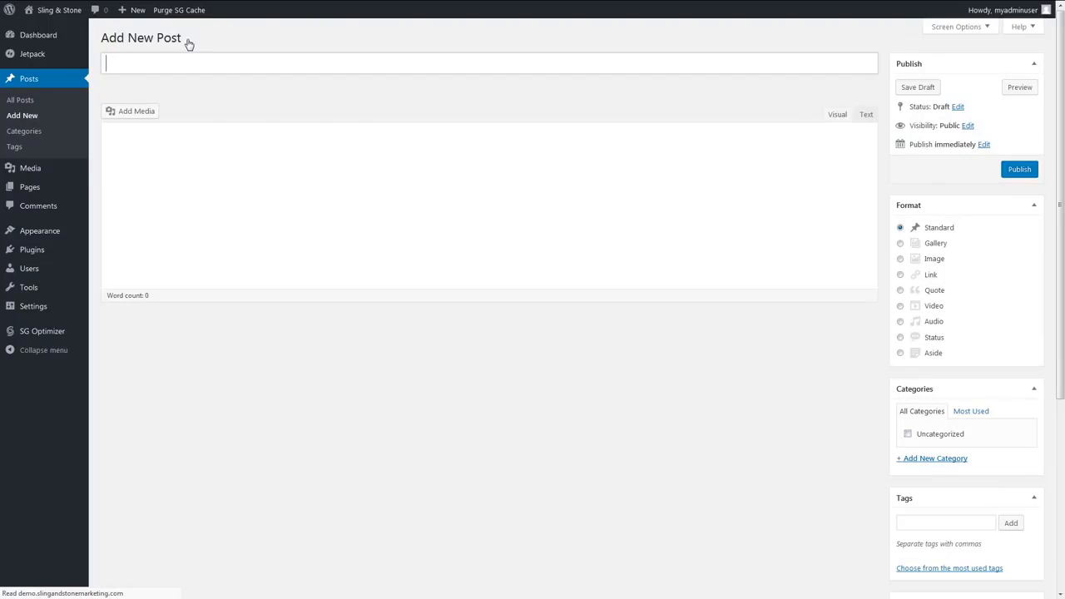
left_click(188, 63)
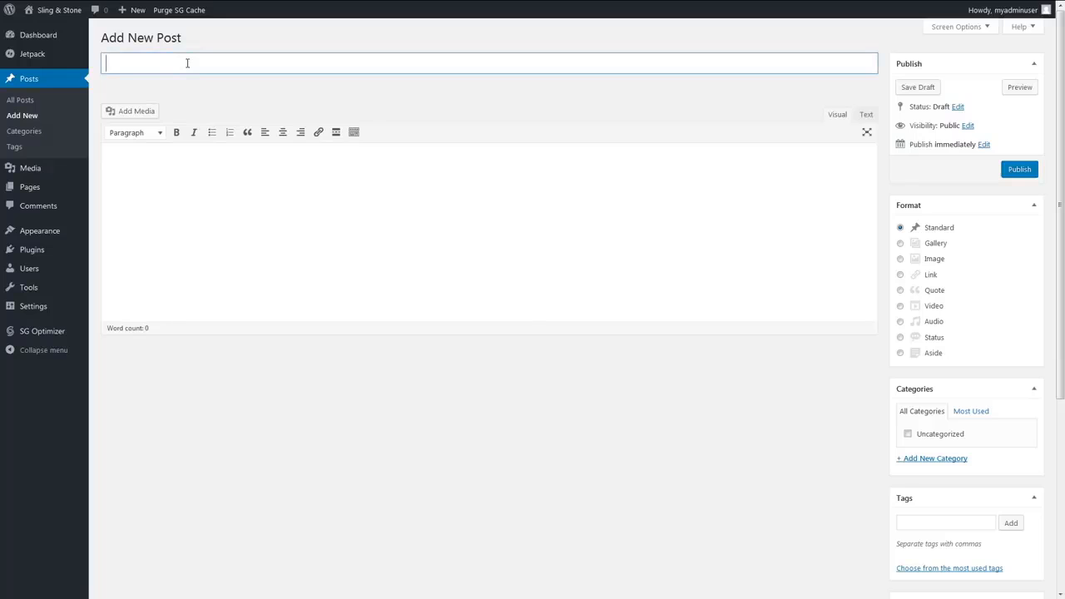
type("Second Post")
left_click(687, 215)
type("Bresaola porchetta aliquip dolore, velit swine in buffalo esse sint ham cow mollit corned beef do. Strip steak ea proident laboris, ribeye ullamco nulla meatball consequat salami ground round chicken sausage ad tenderloin. Flank pig veniam officia aliquip ham ground round ball tip doner ham hock. Alcatra officia tail, jowl aliquip frankfurter tenderloin spare ribs dolor beef cillum. Frankfurter pancetta commodo, duis filet mignon cillum ut drumstick reprehenderit ball tip pariatur. Fatback ribeye pastrami sirloin enim cow ipsum. Bresaola fatback capicola, consequat filet mignon beef swine.")
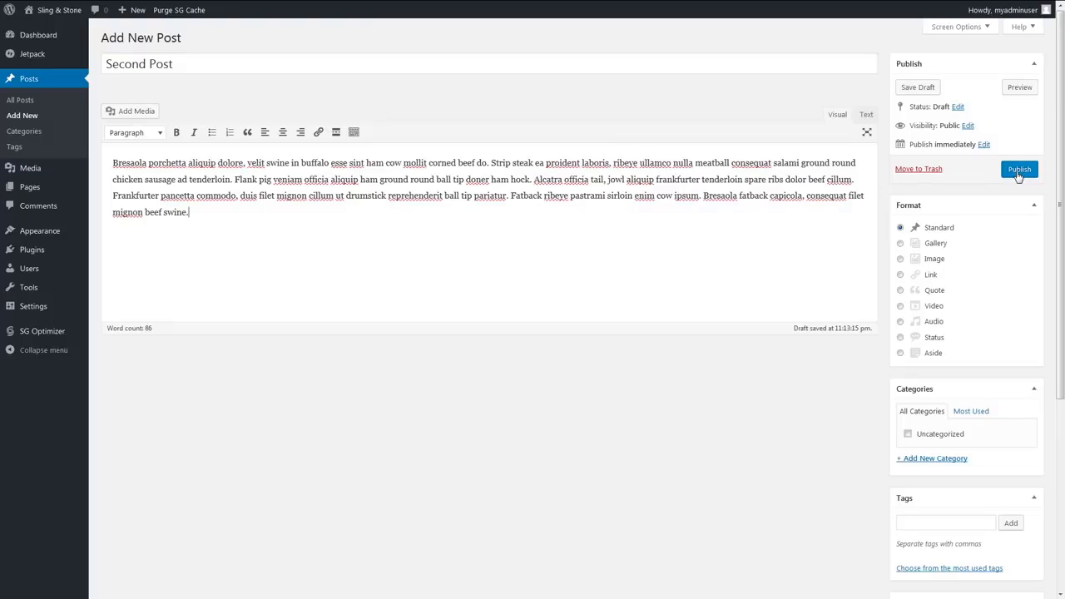
- Create a new category named "Travel" for Second Post and publish the post
left_click(935, 459)
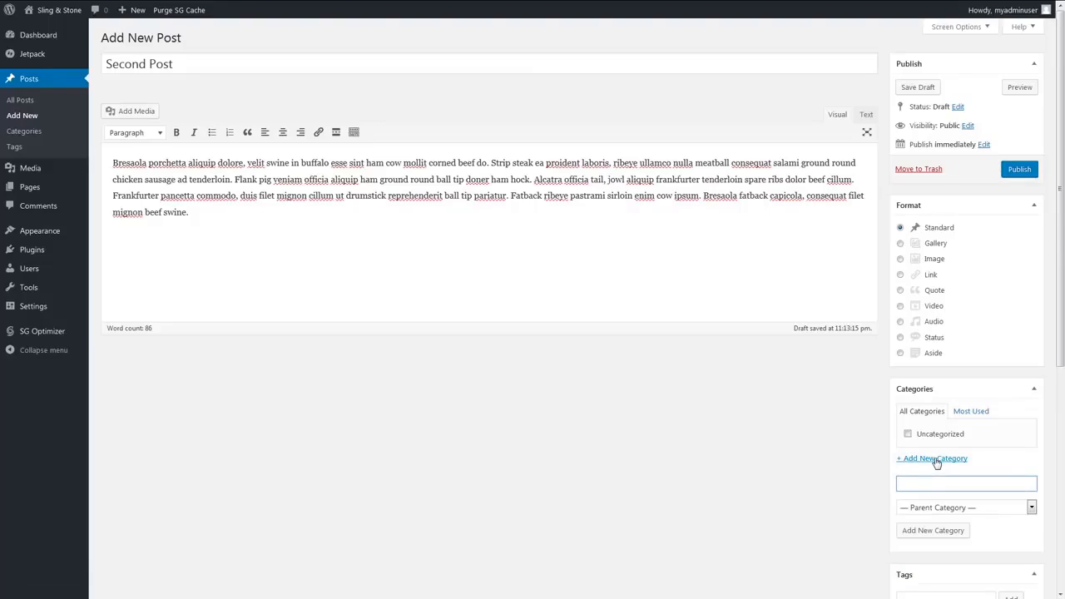
type("Fi")
key("BackSpace")
key("BackSpace")
type("Travel")
left_click(942, 532)
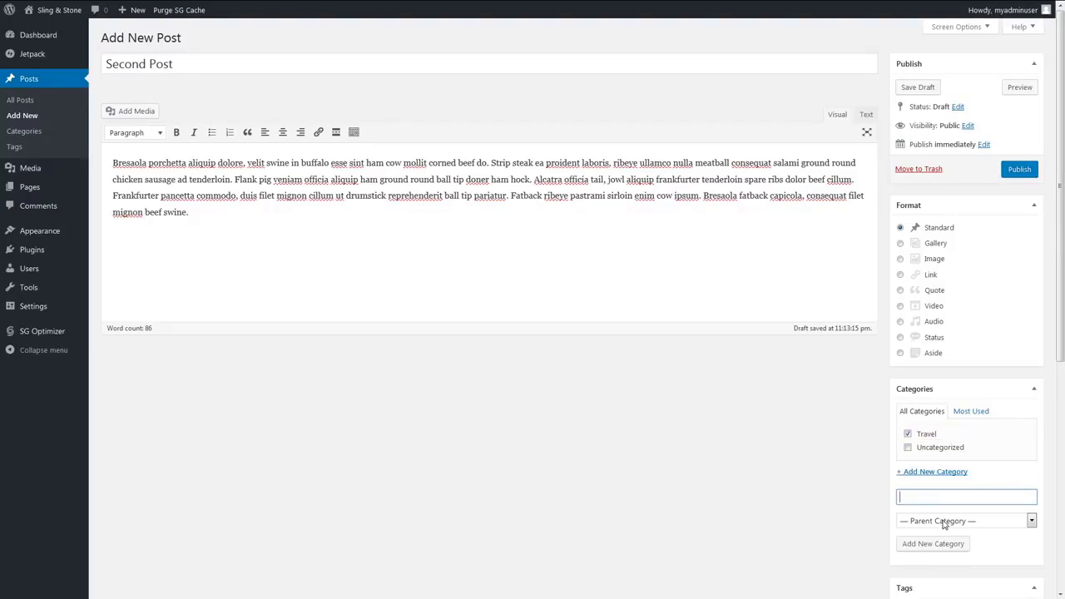
left_click(1015, 170)
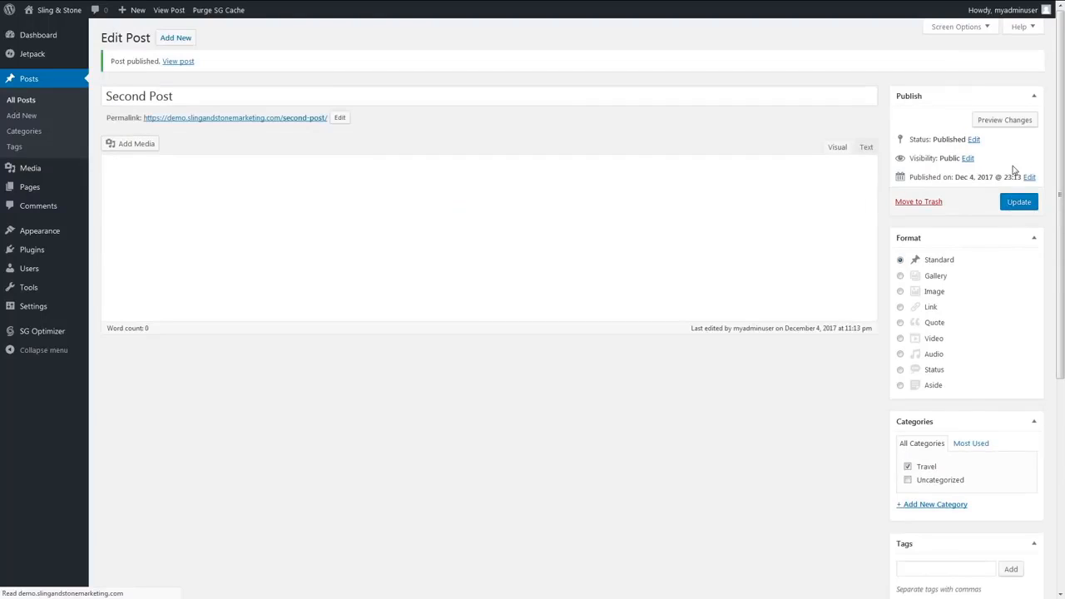
- Publish a post titled "Last Blog Post" with the pasted "Ut landjaeger" filler paragraph, assigned to the Travel category
left_click(179, 39)
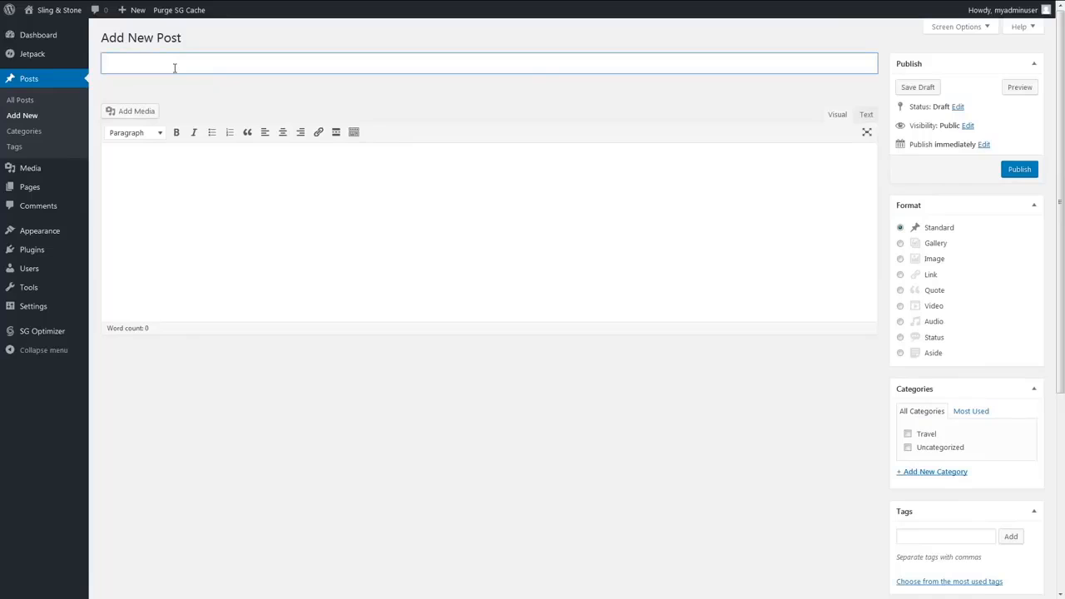
type("Last Blog Post")
left_click(632, 233)
type("Ut landjaeger consequat aliqua kevin, ad ea shank venison voluptate duis occaecat ham hock. Ribeye cupidatat quis rump dolor bacon brisket tempor nisi exercitation mollit enim. Do kevin consectetur duis, shank pig lorem pork loin laboris elit short ribs deserunt. Drumstick buffalo pig bacon short ribs salami picanha cupim kevin cupidatat jerky do nulla sunt. Doner hamburger beef ribs, anim swine ipsum capicola. Voluptate rump ipsum sunt ullamco quis tenderloin capicola pancetta sed fugiat duis filet mignon salami.")
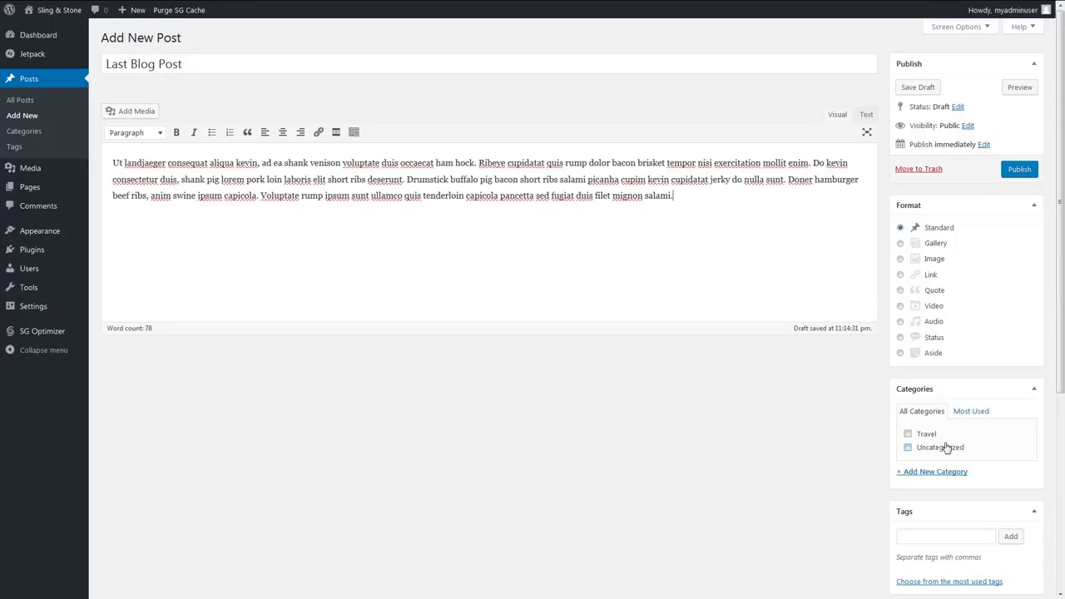
left_click(907, 434)
left_click(1012, 176)
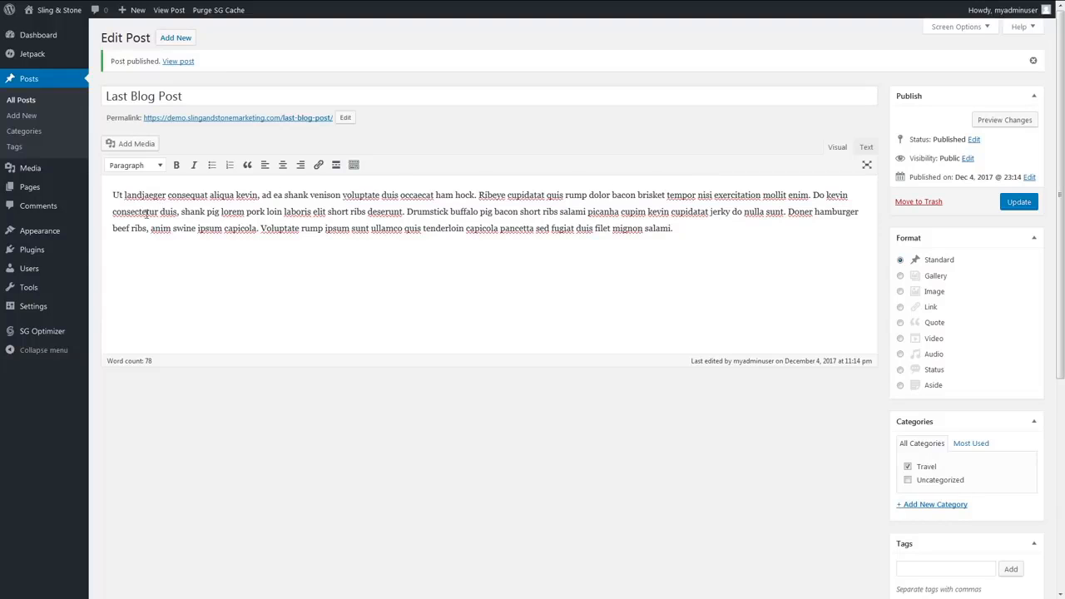
- Create a navigation menu named "Main Menu"
mouse_move(48, 236)
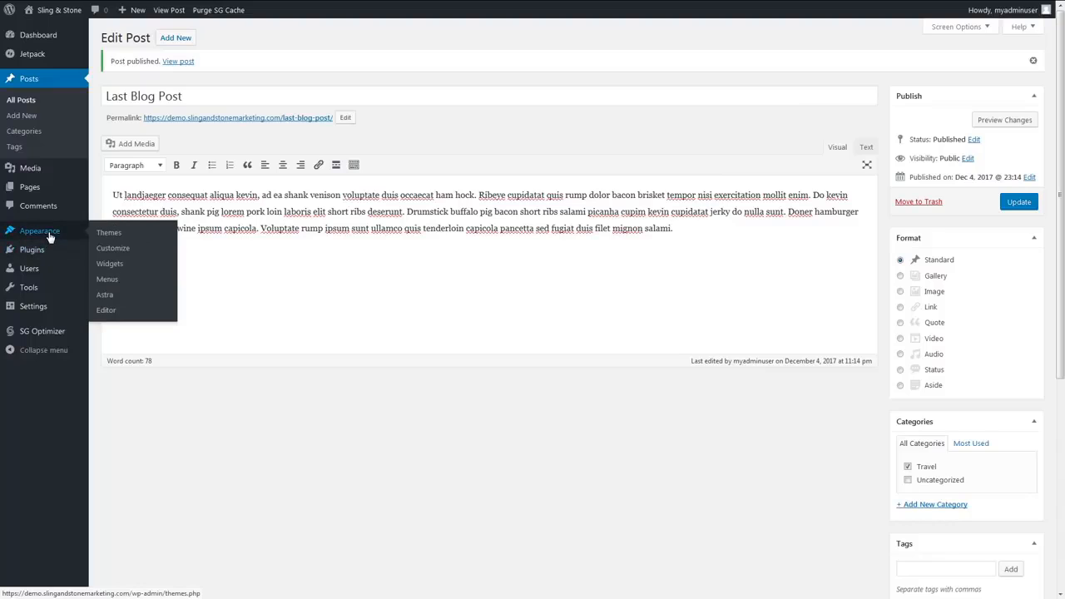
left_click(108, 279)
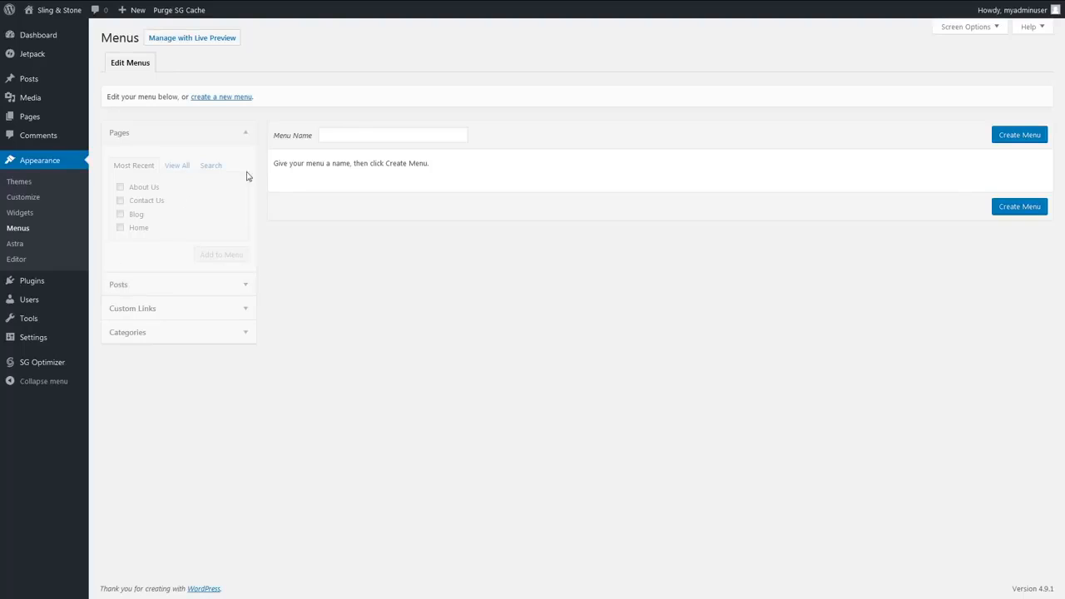
left_click(358, 134)
type("Main")
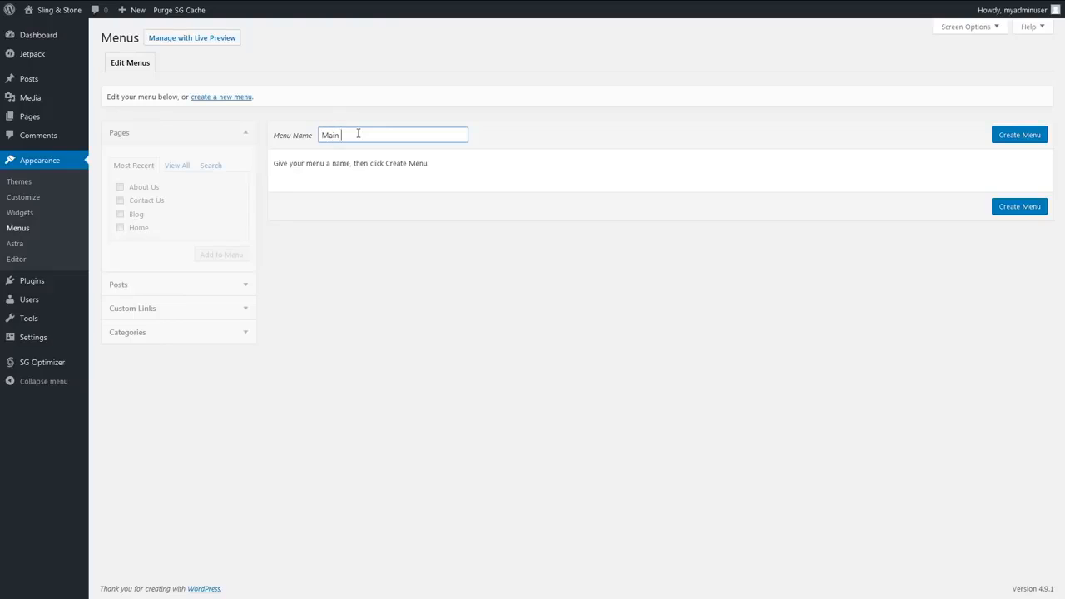
type(" Menu")
left_click(998, 145)
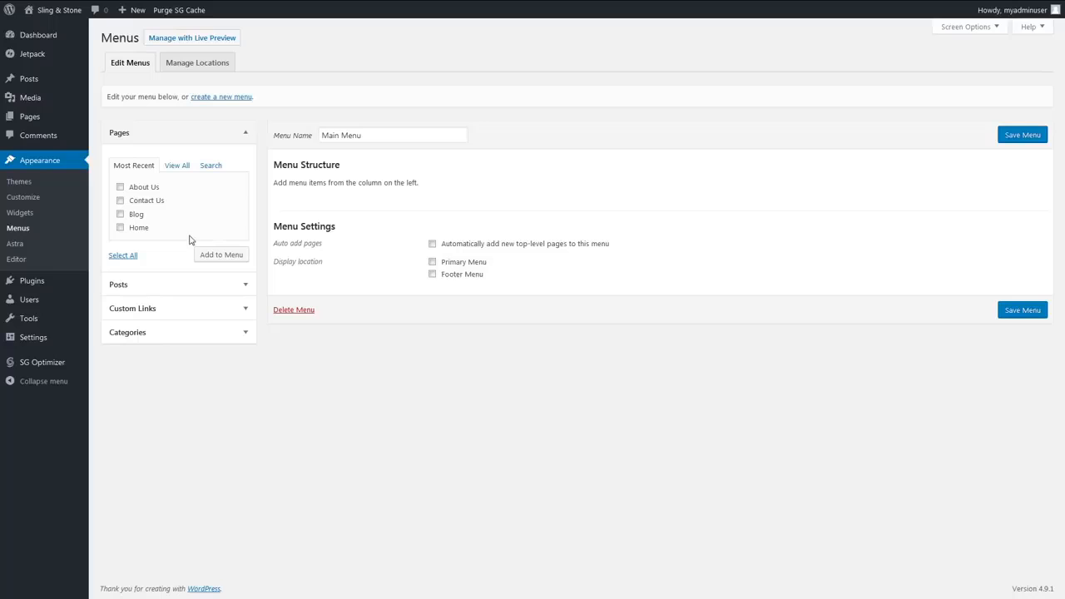
- Add the Home, Blog, About Us and Contact Us pages to Main Menu in that order
left_click(120, 227)
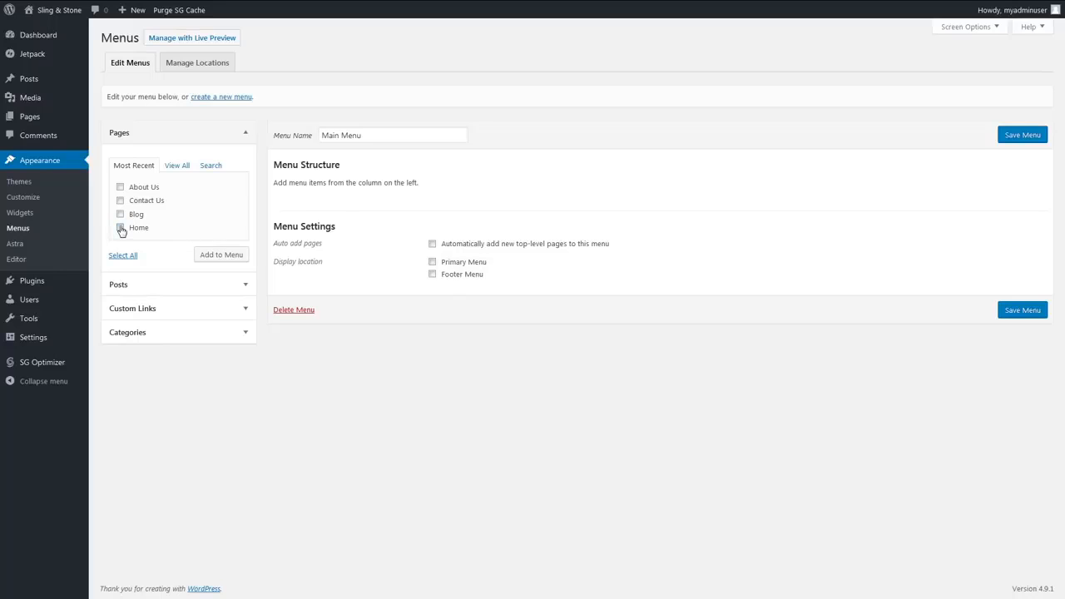
left_click(220, 255)
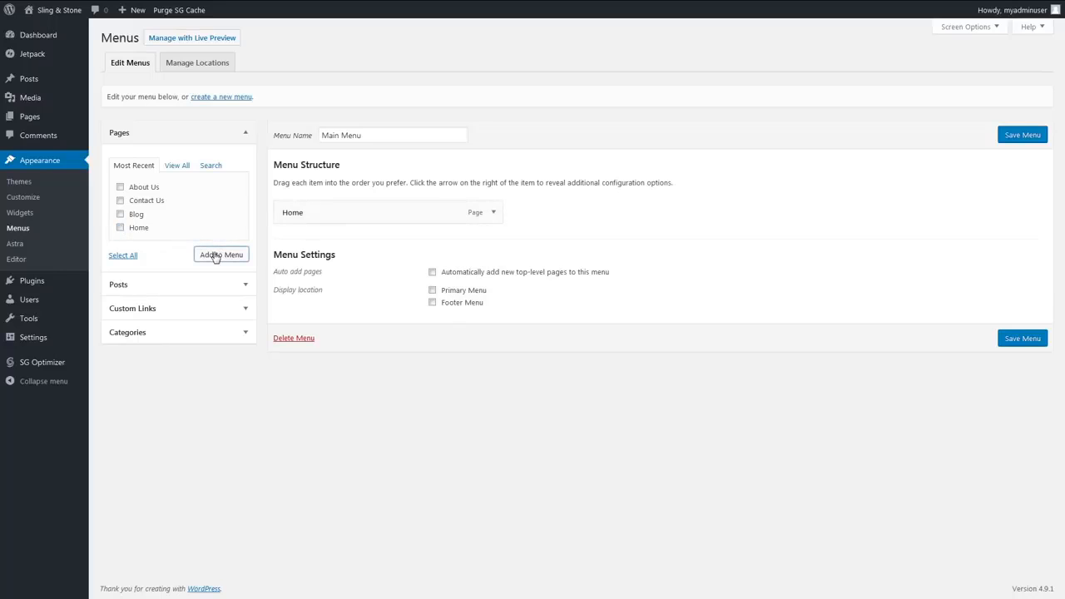
left_click(120, 214)
left_click(222, 255)
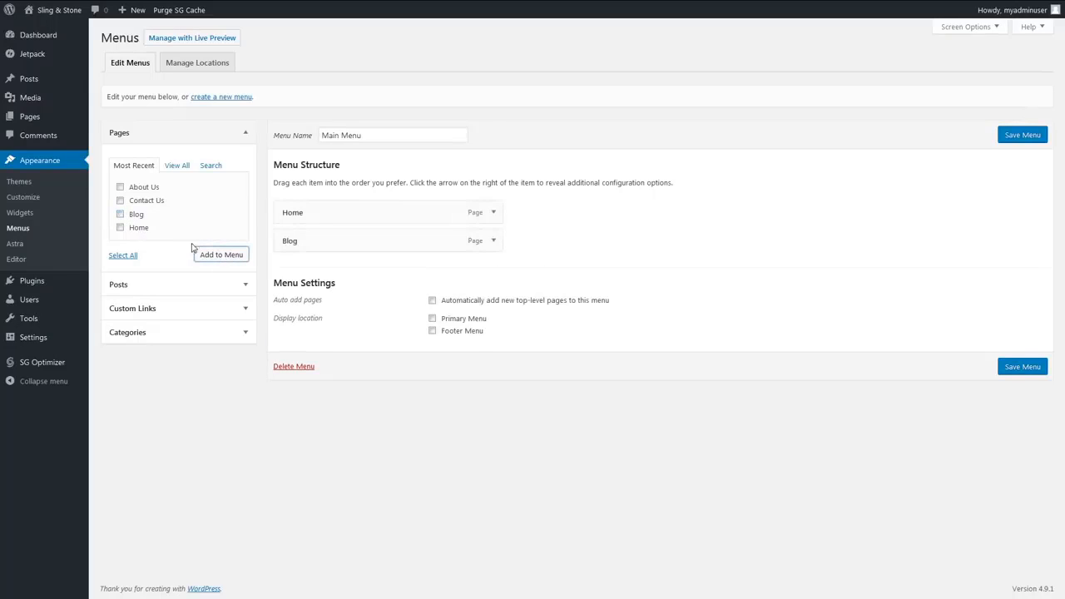
left_click(119, 187)
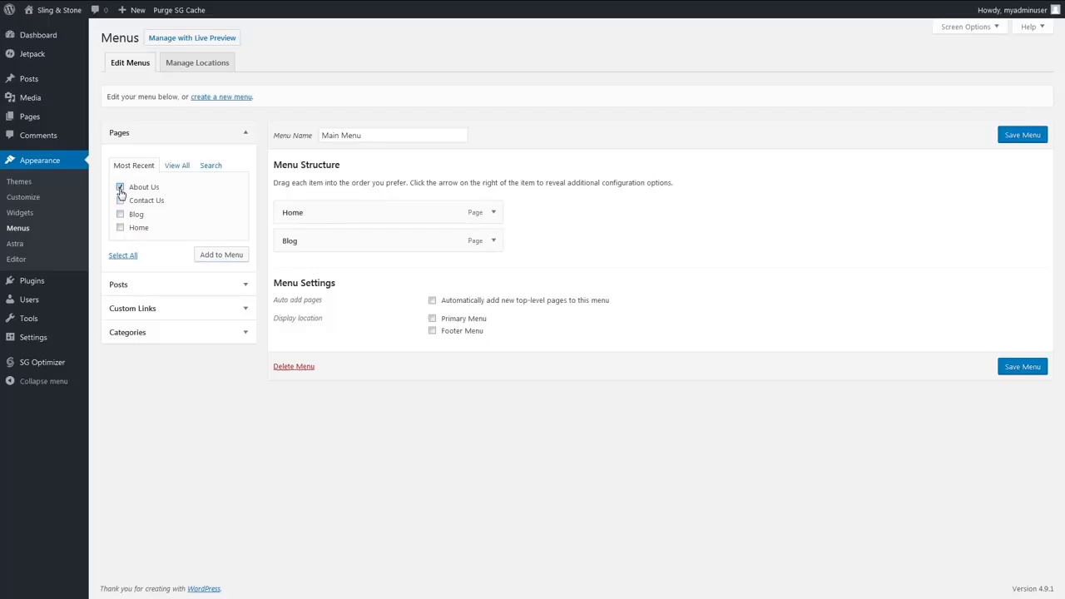
left_click(219, 255)
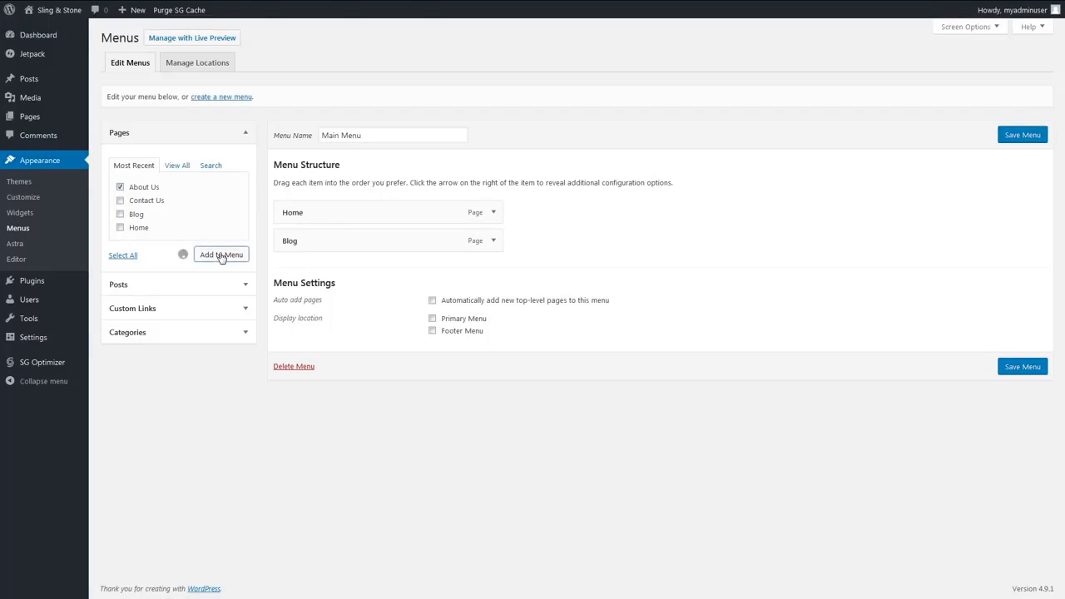
left_click(120, 201)
left_click(236, 255)
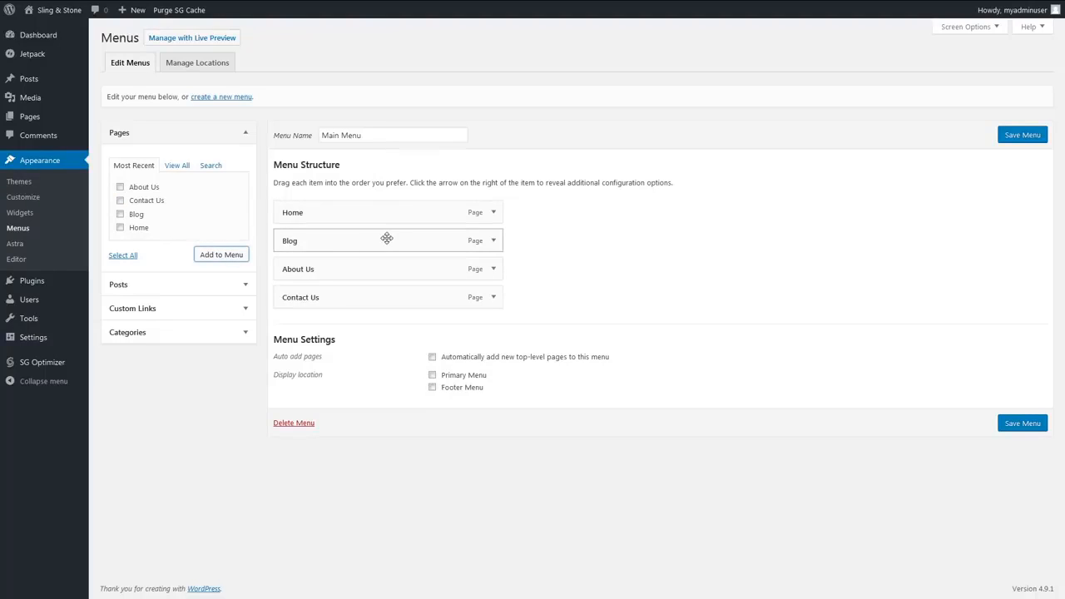
- Try nesting the About Us and Contact Us items under Blog, and move them back to the top level
mouse_move(387, 239)
left_mouse_down()
mouse_move(385, 207)
mouse_move(385, 245)
left_mouse_up()
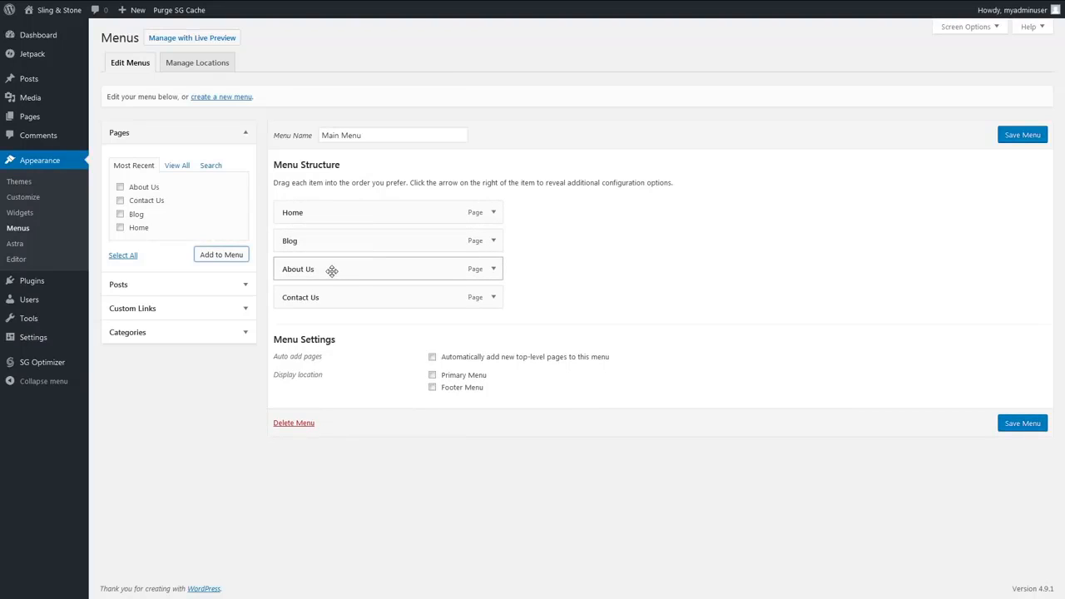
left_click_drag(330, 272, 334, 296)
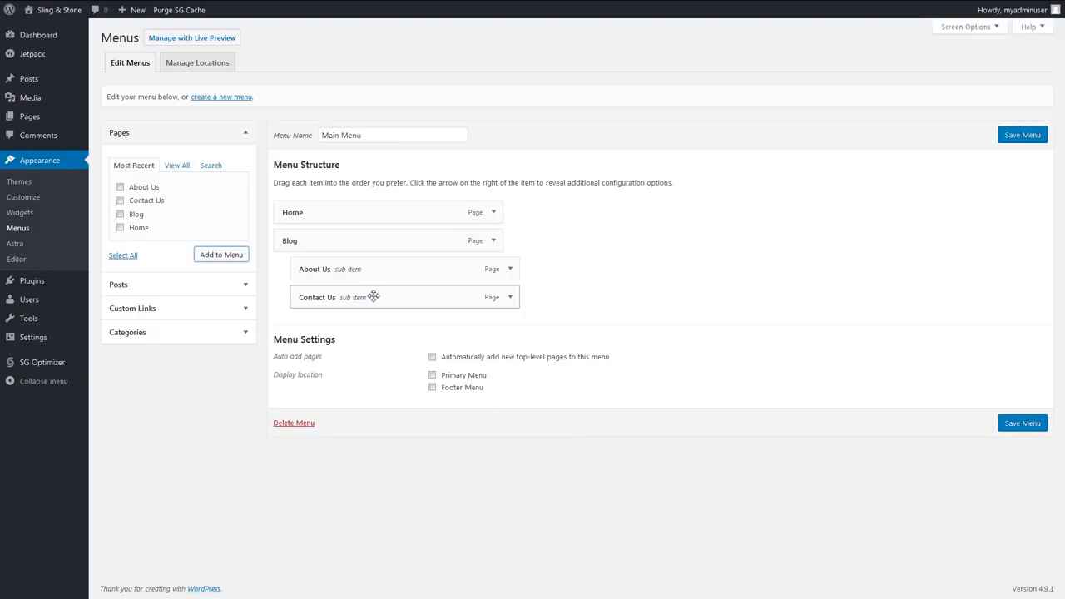
left_click_drag(295, 297, 275, 268)
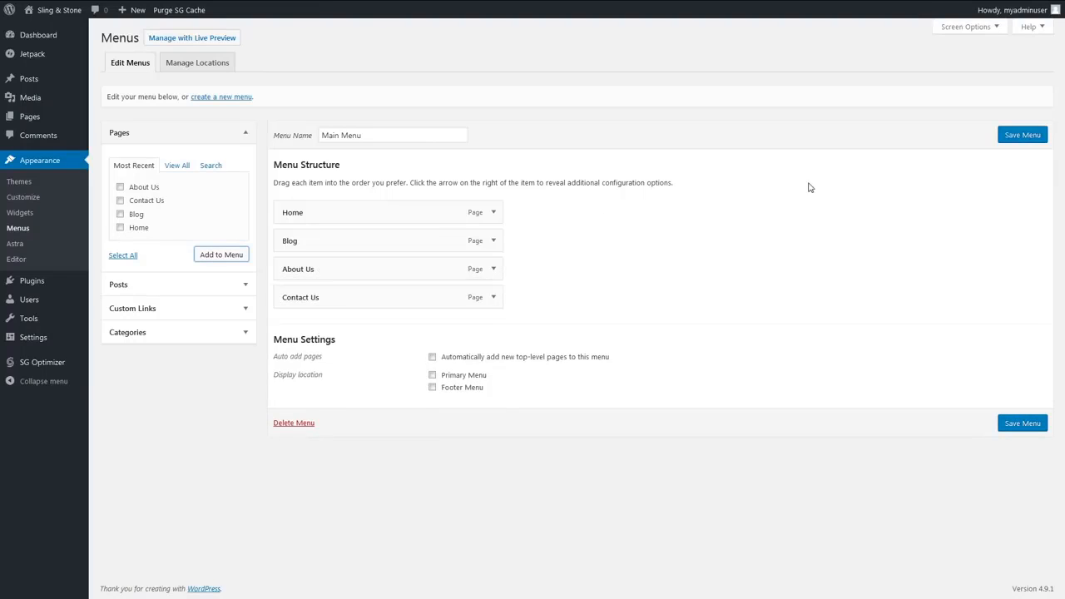
- Save Main Menu, assign it to the Primary Menu theme location and save the location change
left_click(1008, 137)
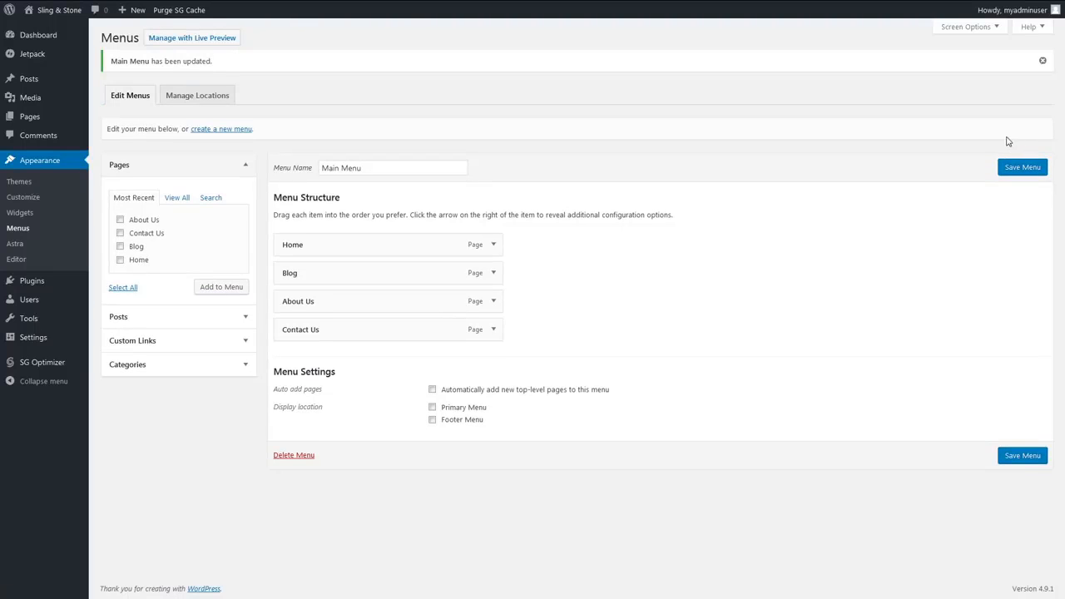
left_click(197, 95)
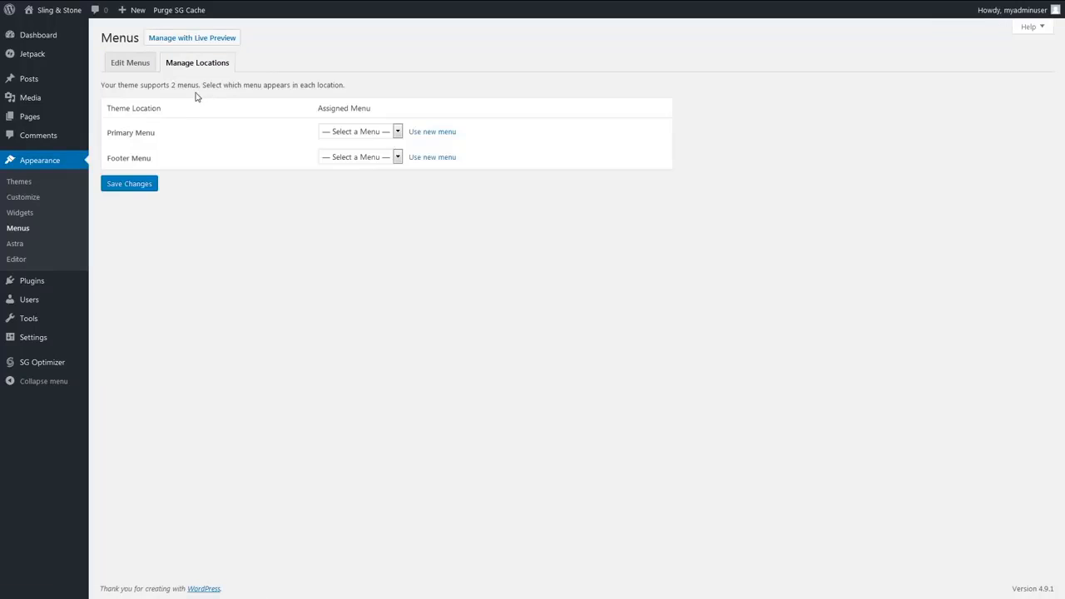
left_click(364, 135)
left_click(361, 163)
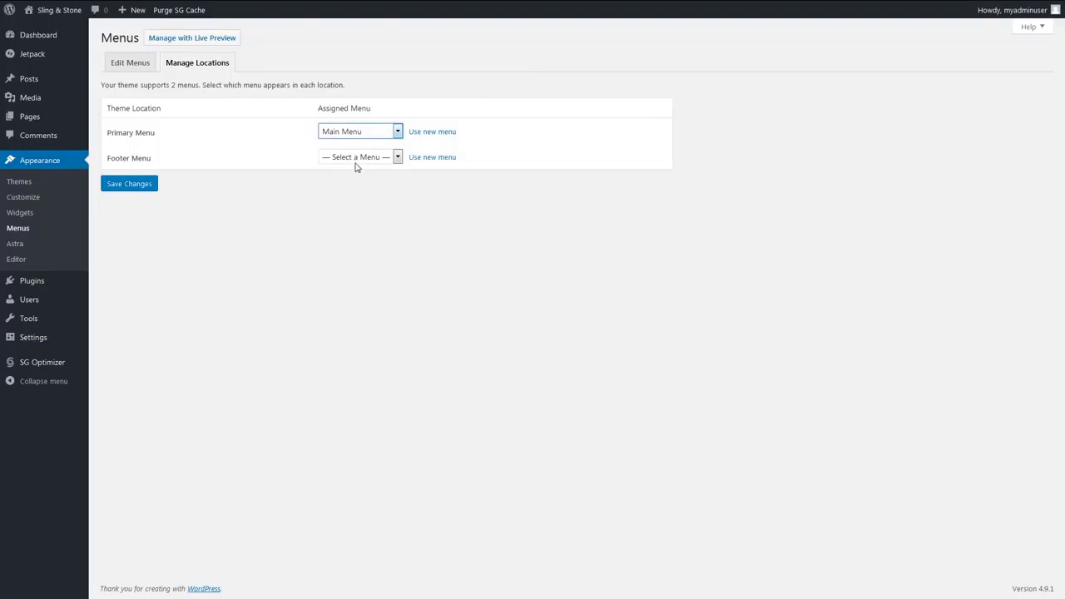
left_click(141, 188)
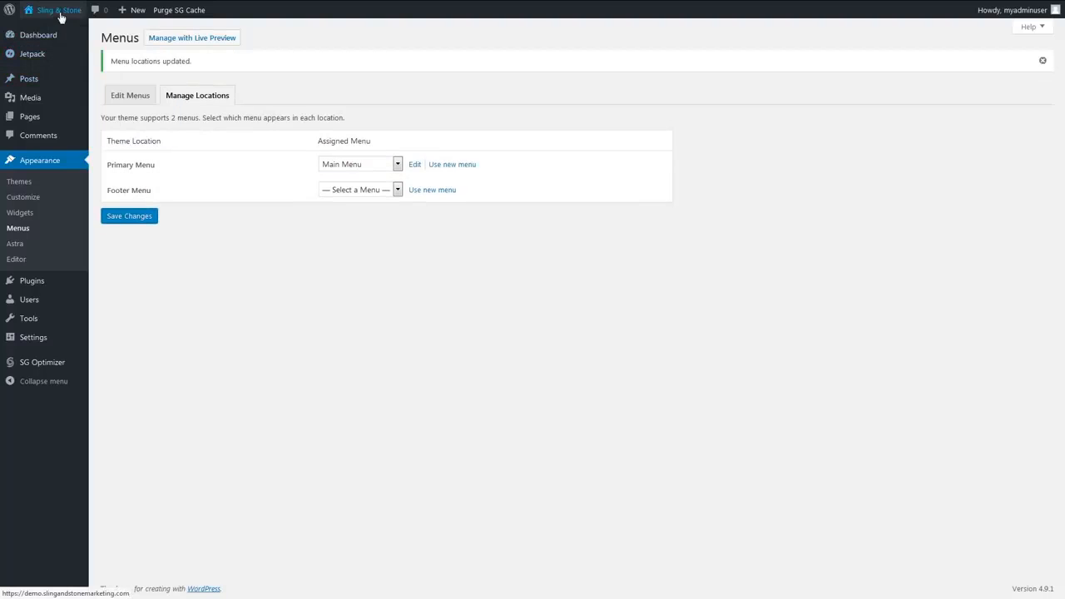
- View the live site to check its navigation menu and posts, and return to the admin dashboard
mouse_move(59, 12)
left_click(39, 30)
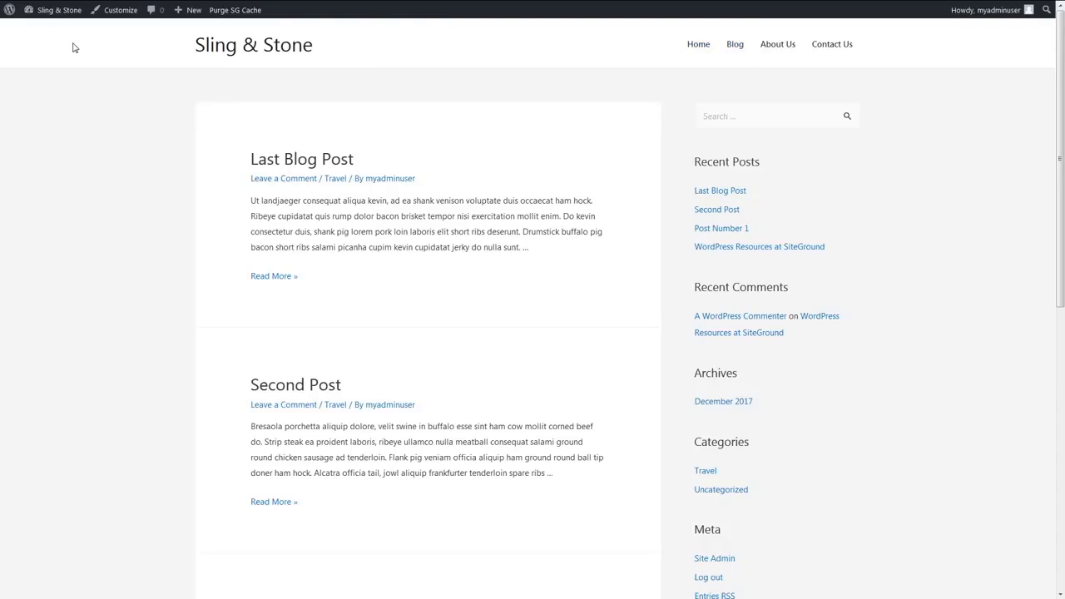
mouse_move(45, 12)
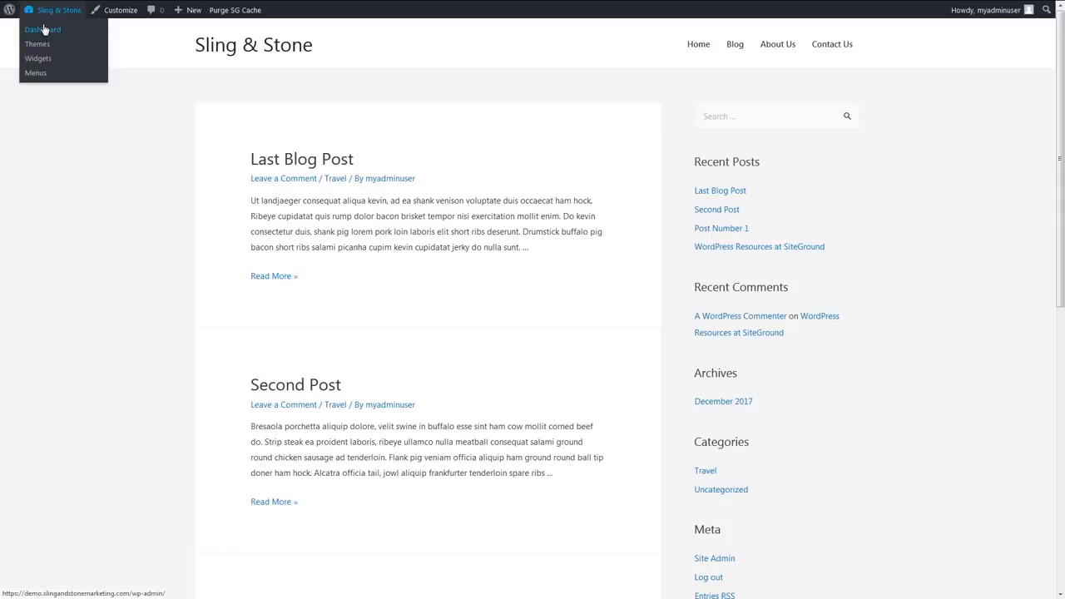
left_click(44, 30)
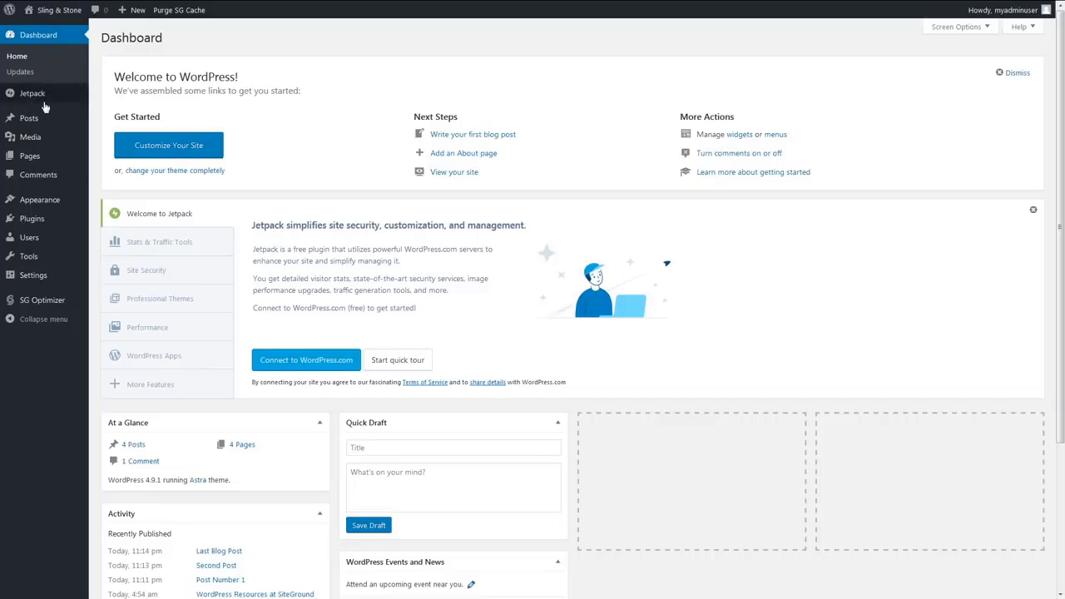
- Set the site's homepage to the static Home page and the posts page to Blog, and save the reading settings
mouse_move(33, 280)
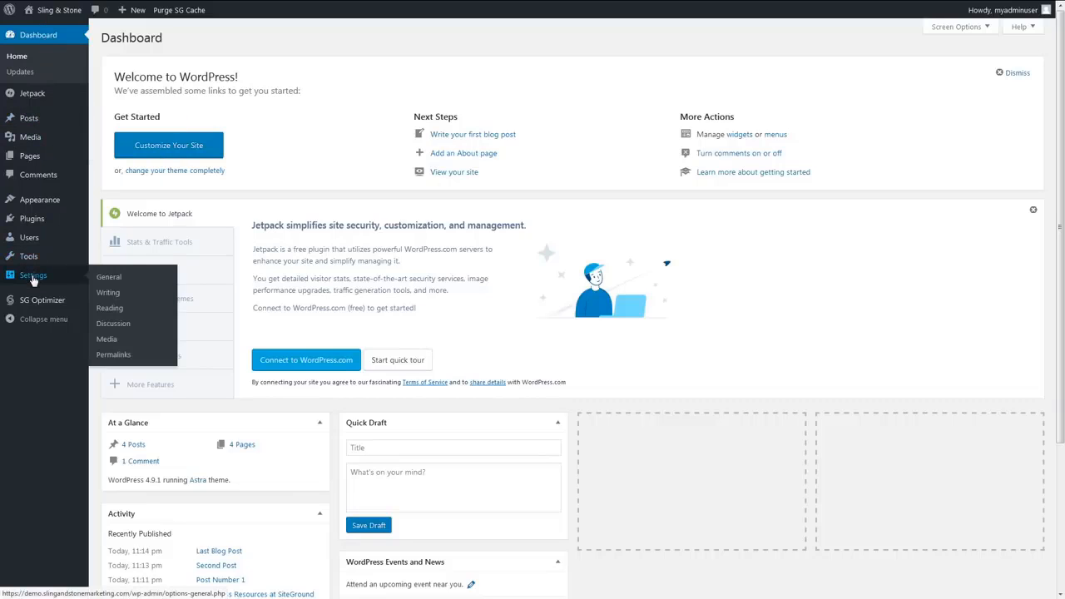
left_click(109, 310)
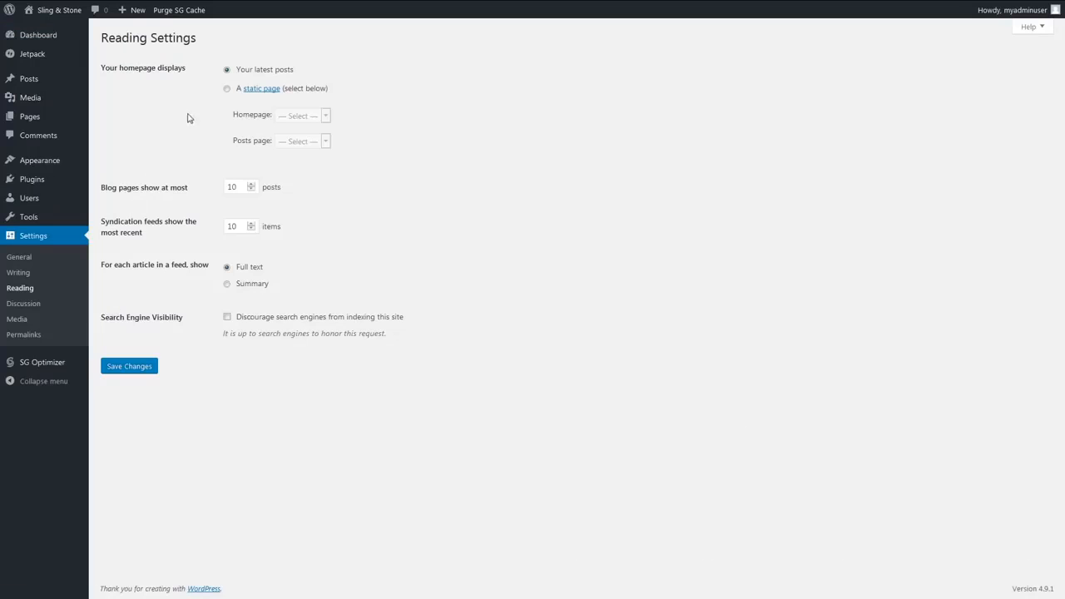
left_click(227, 89)
left_click(304, 115)
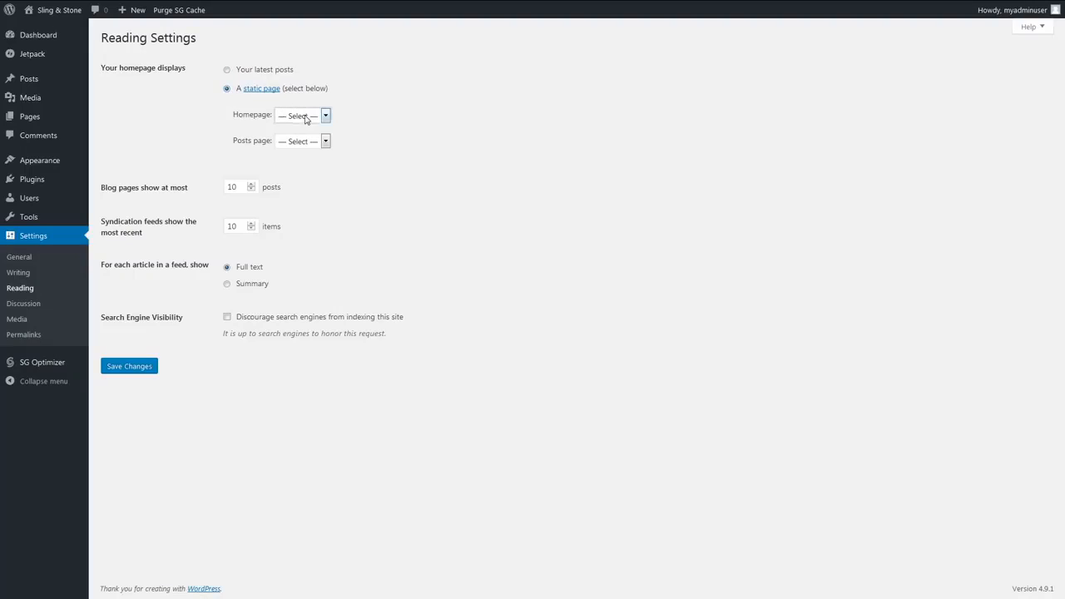
left_click(305, 183)
left_click(295, 144)
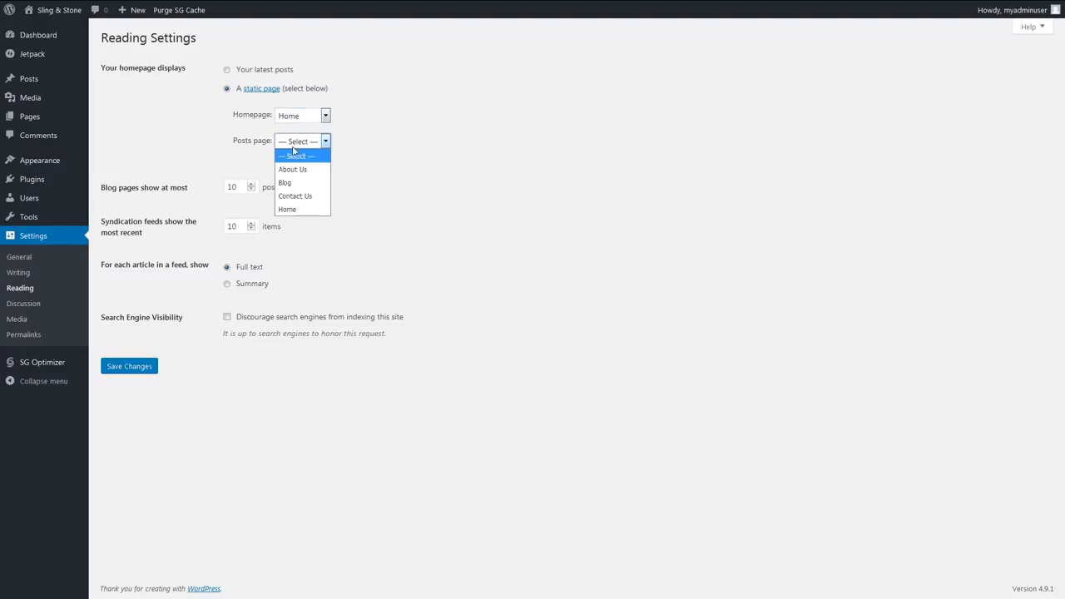
left_click(296, 184)
left_click(127, 368)
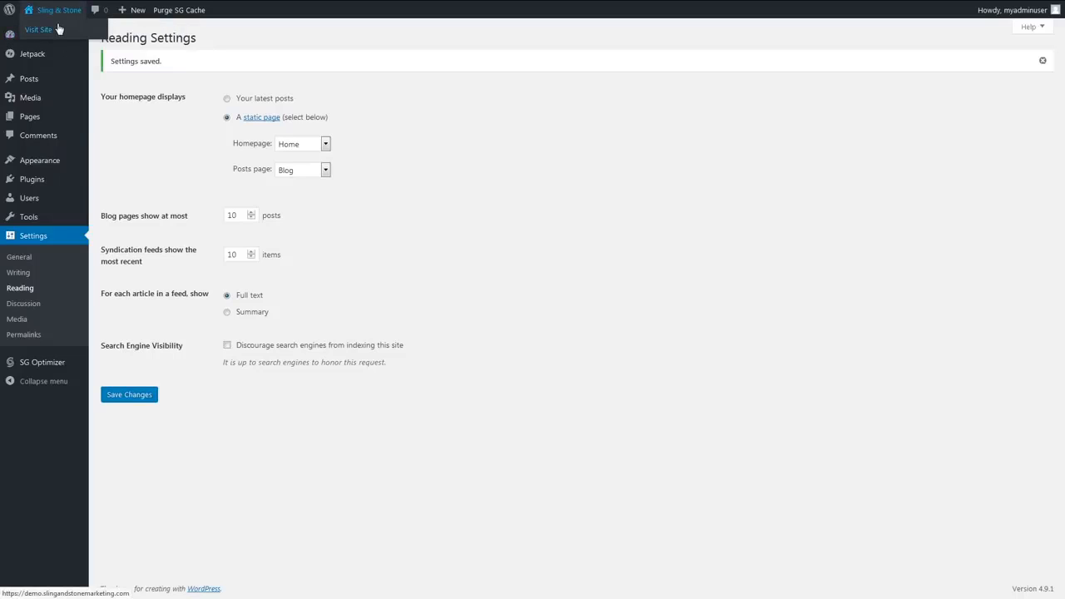
- Check the Home and Blog pages on the live site and return to the admin dashboard
left_click(58, 28)
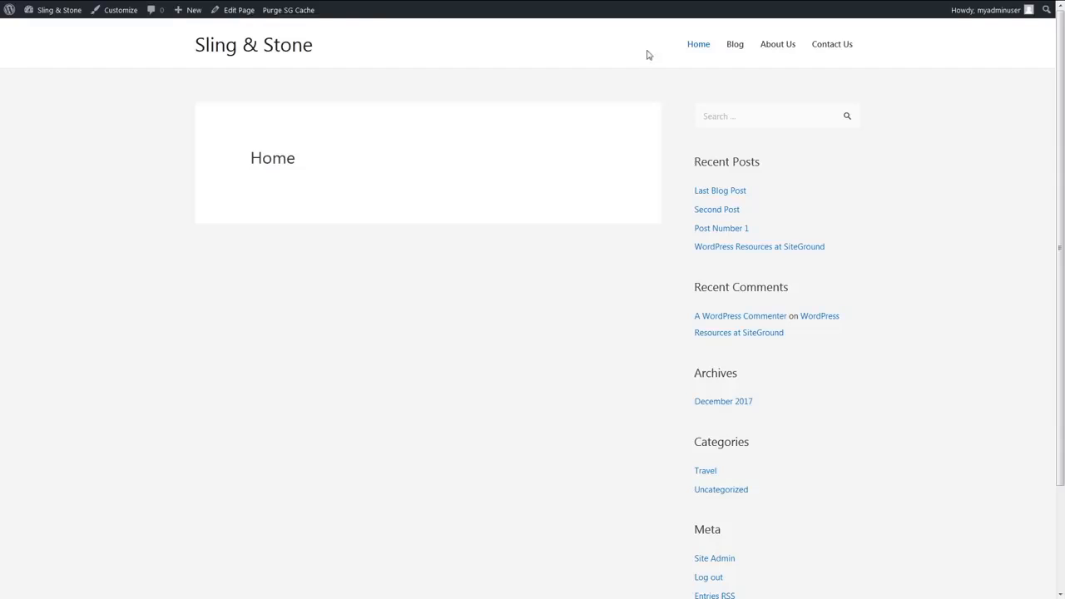
left_click(735, 45)
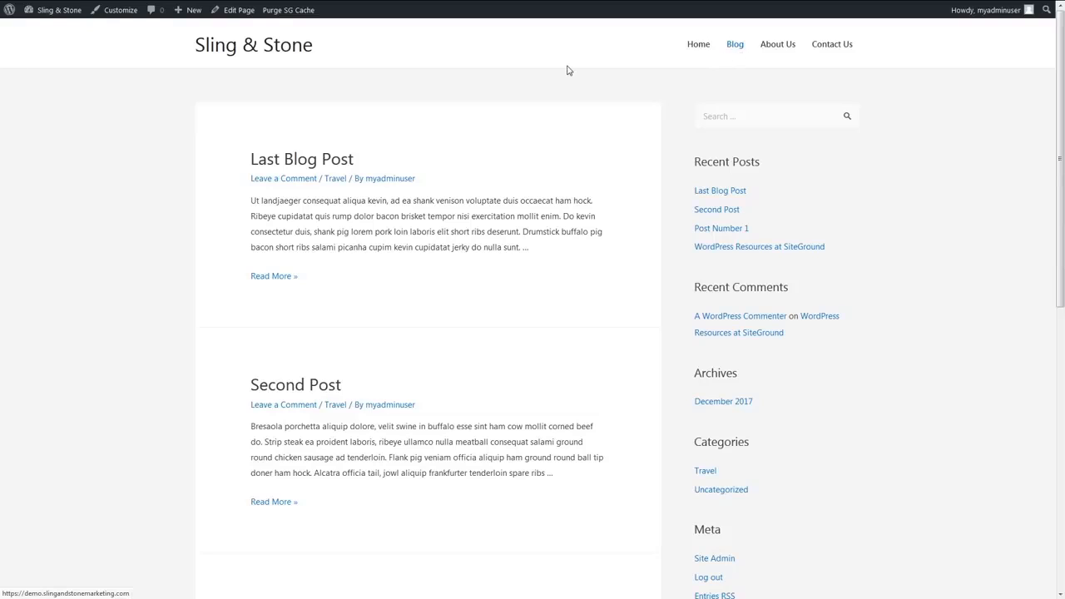
mouse_move(51, 11)
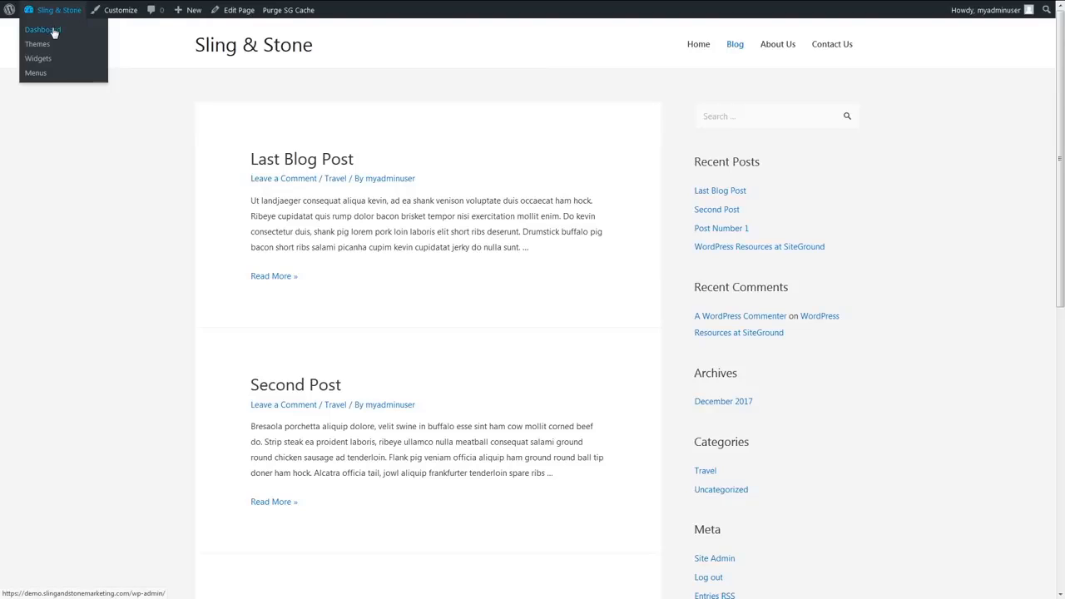
left_click(54, 32)
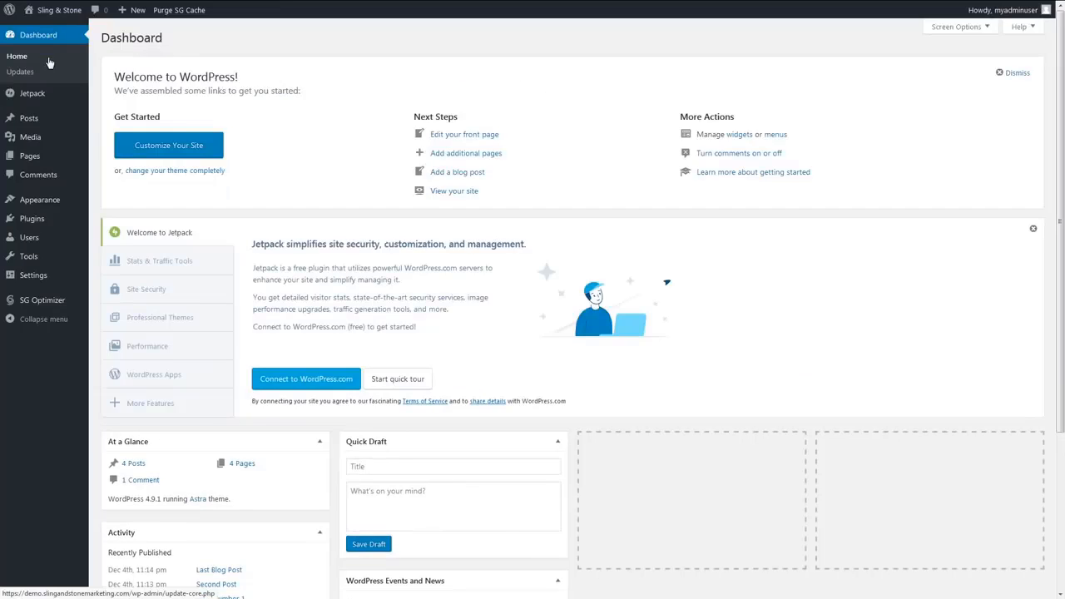
- Paste the four paragraphs of bacon ipsum placeholder text into the Home page's content and update the page
left_click(34, 159)
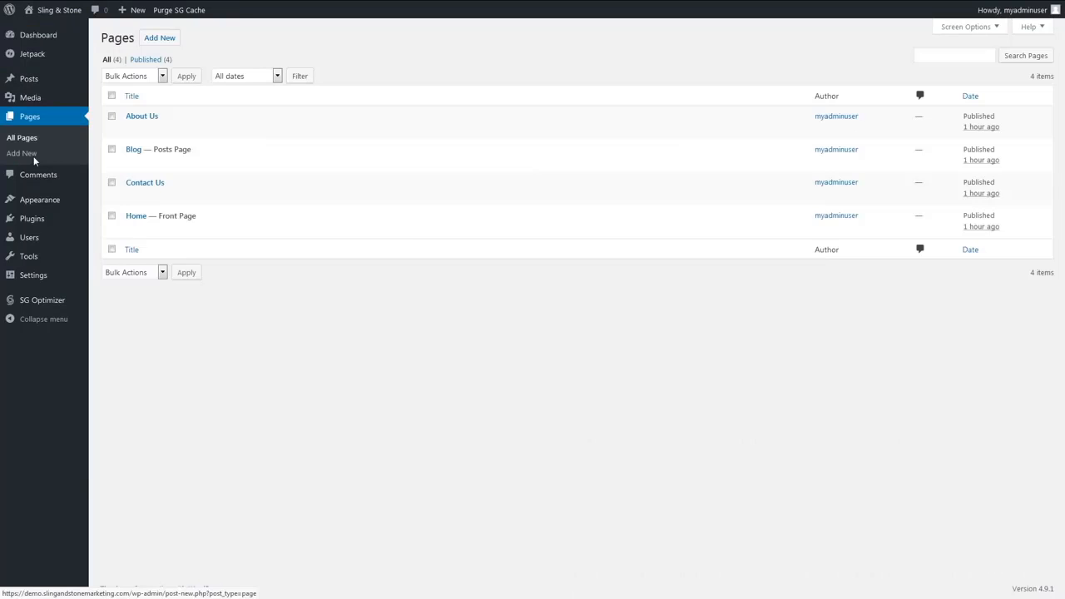
left_click(135, 217)
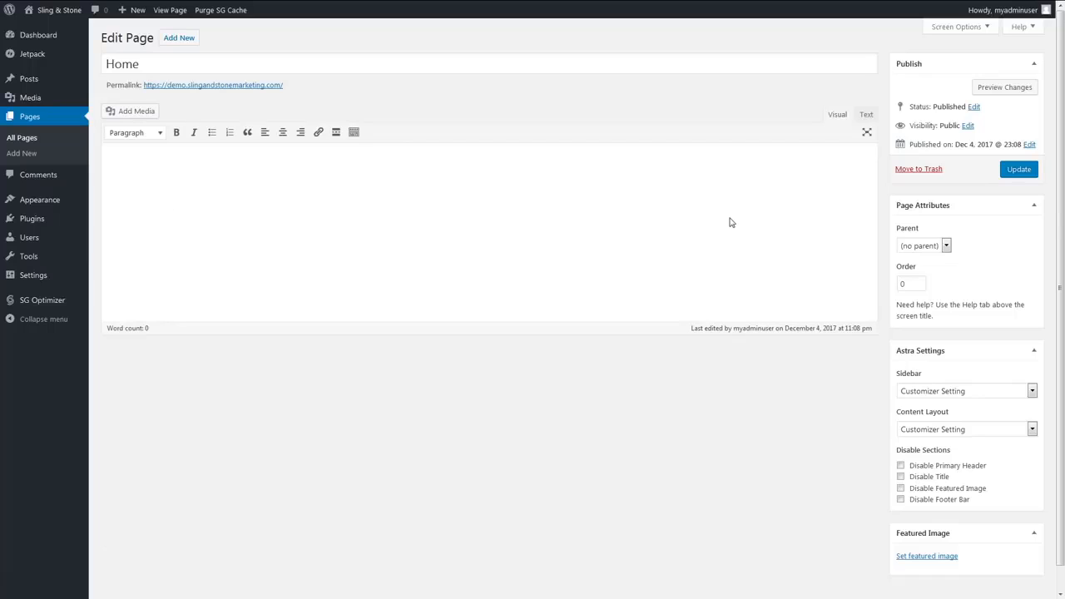
key("ctrl+v")
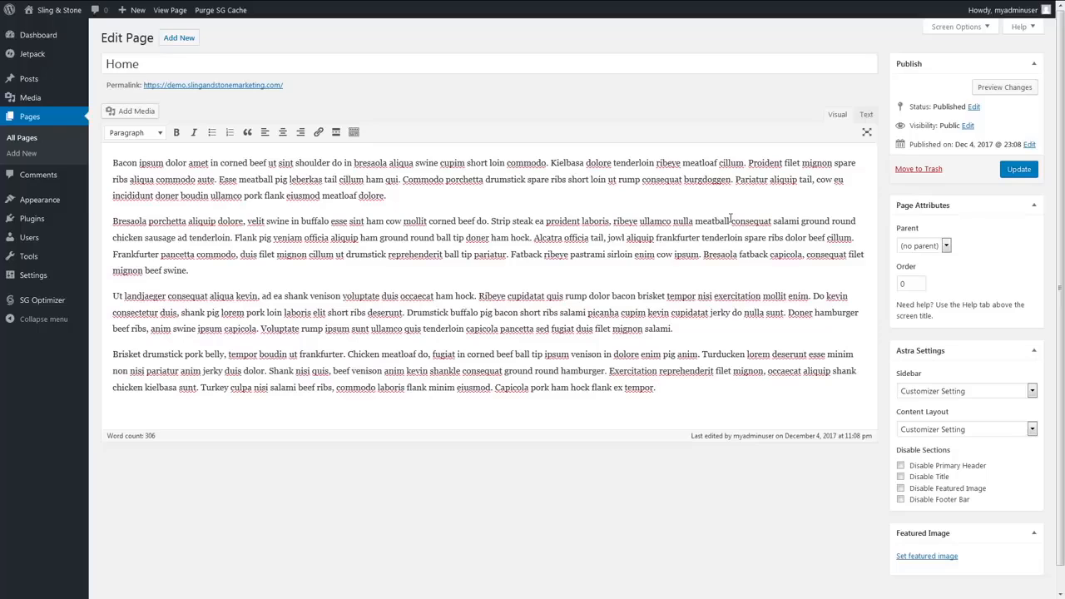
left_click(1026, 170)
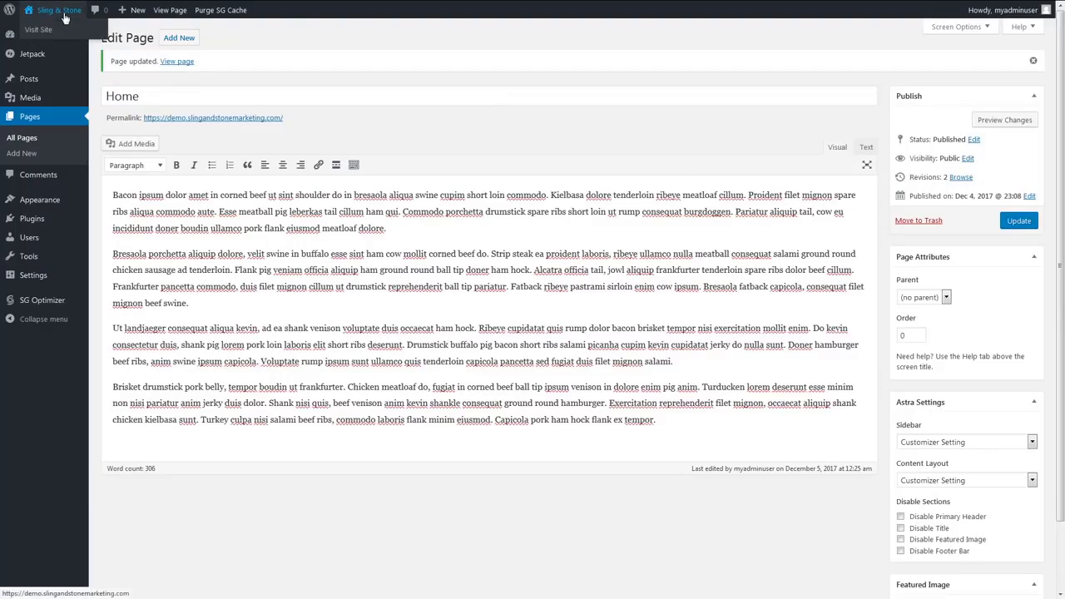
- View the Home page's new text on the live site and go back to the dashboard
left_click(63, 29)
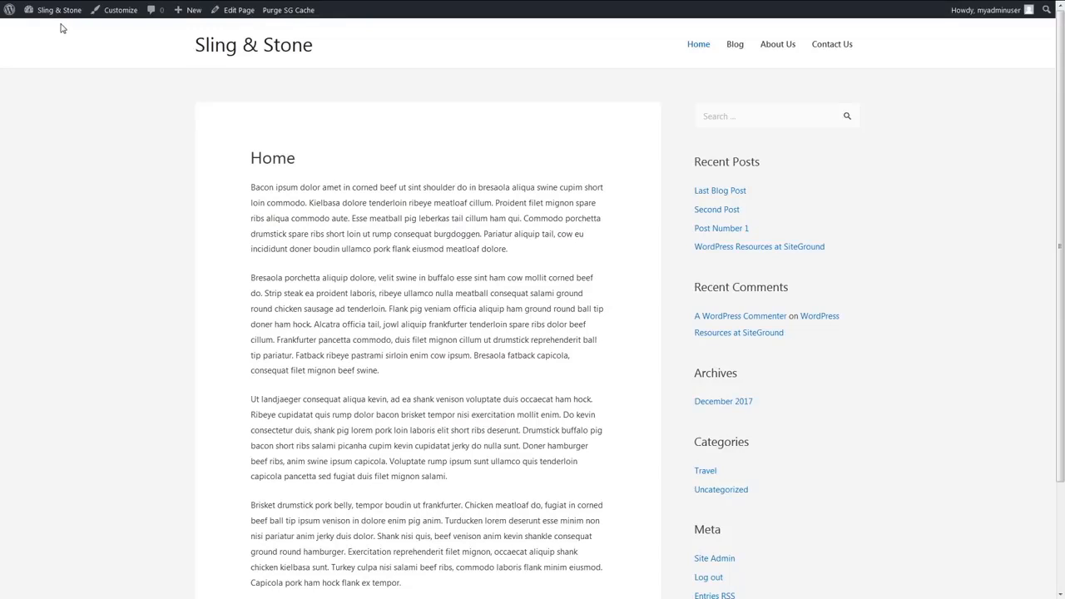
mouse_move(51, 11)
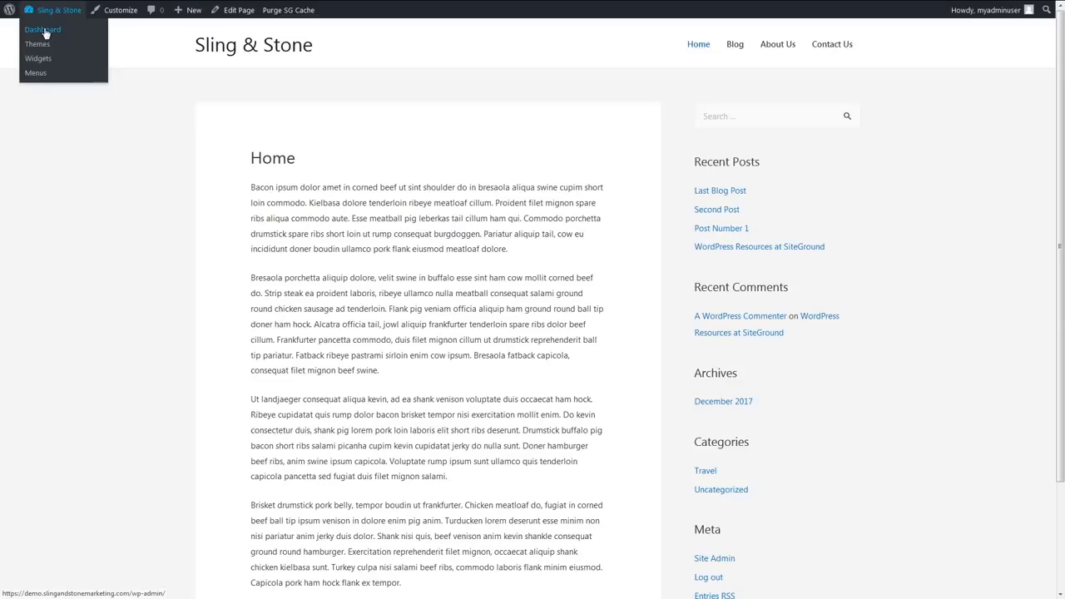
left_click(45, 32)
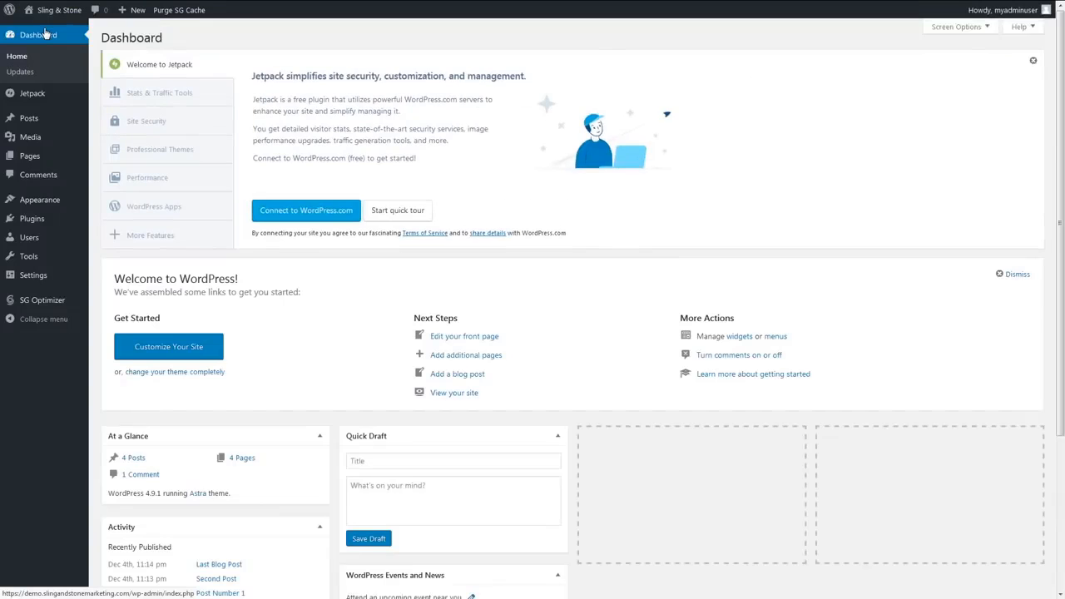
- In the Home page's Astra settings, set the sidebar to No Sidebar and the content layout to Full Width / Contained
left_click(32, 158)
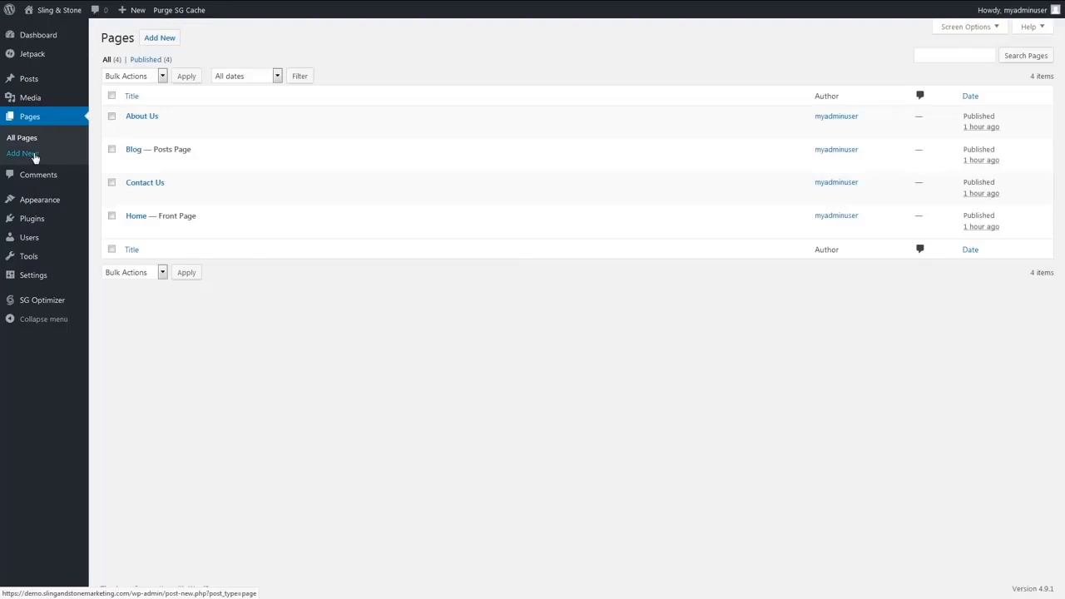
left_click(134, 217)
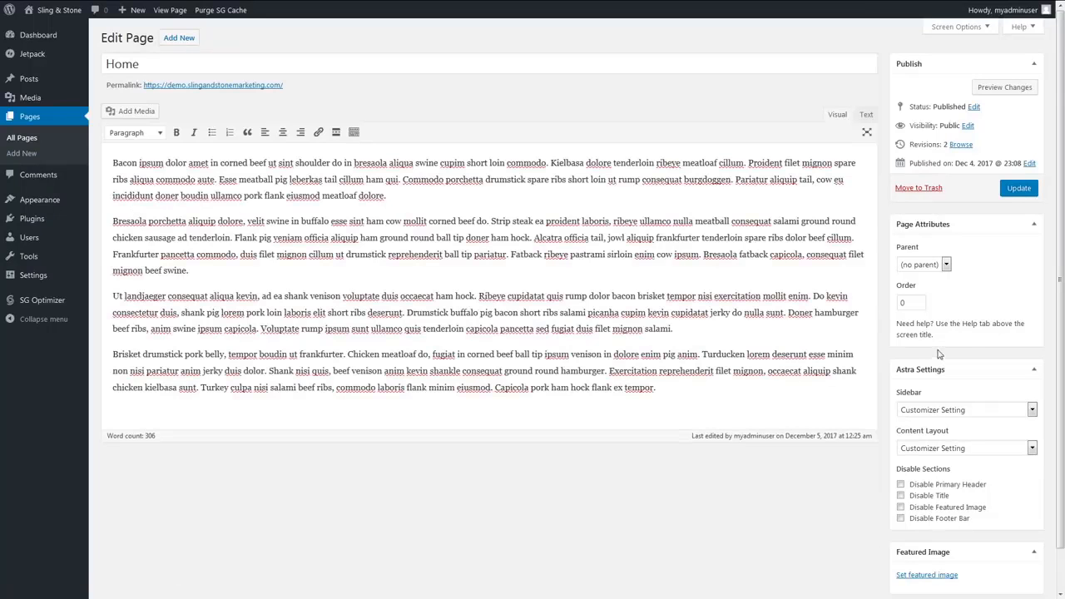
left_click(991, 408)
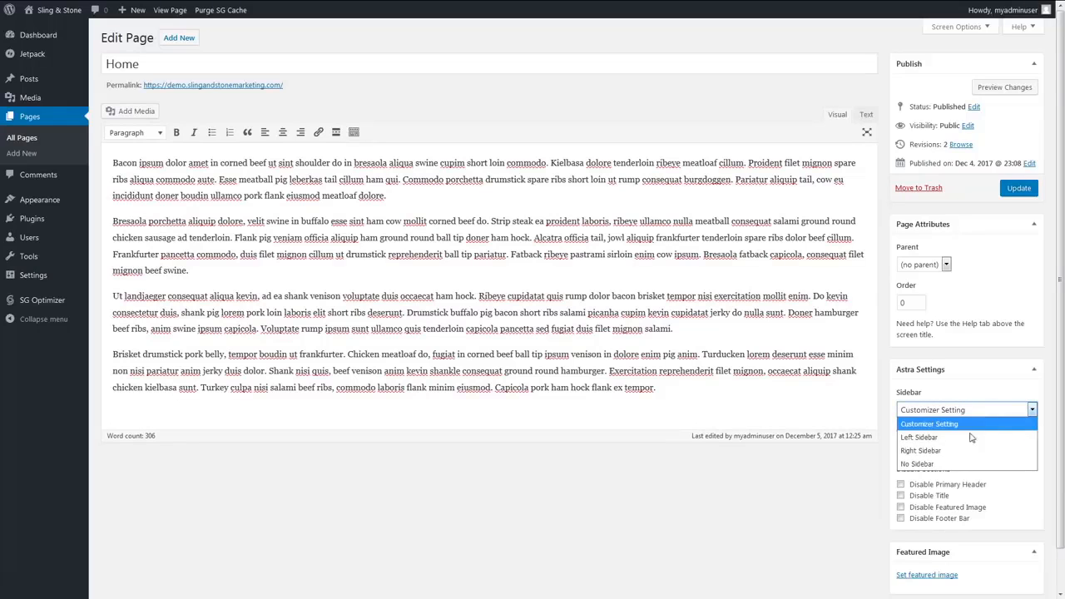
left_click(947, 464)
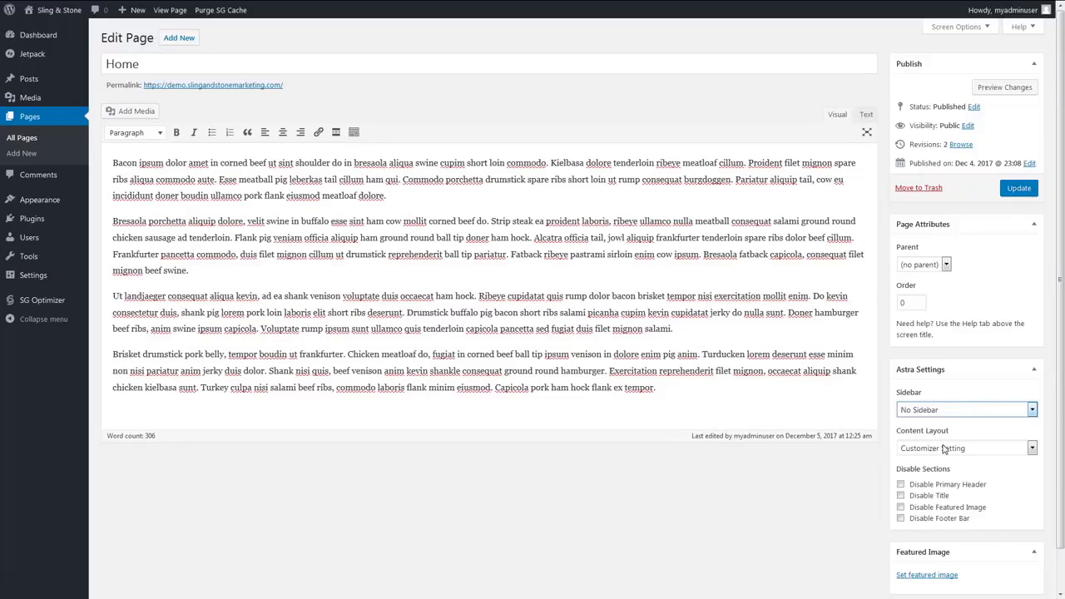
left_click(943, 449)
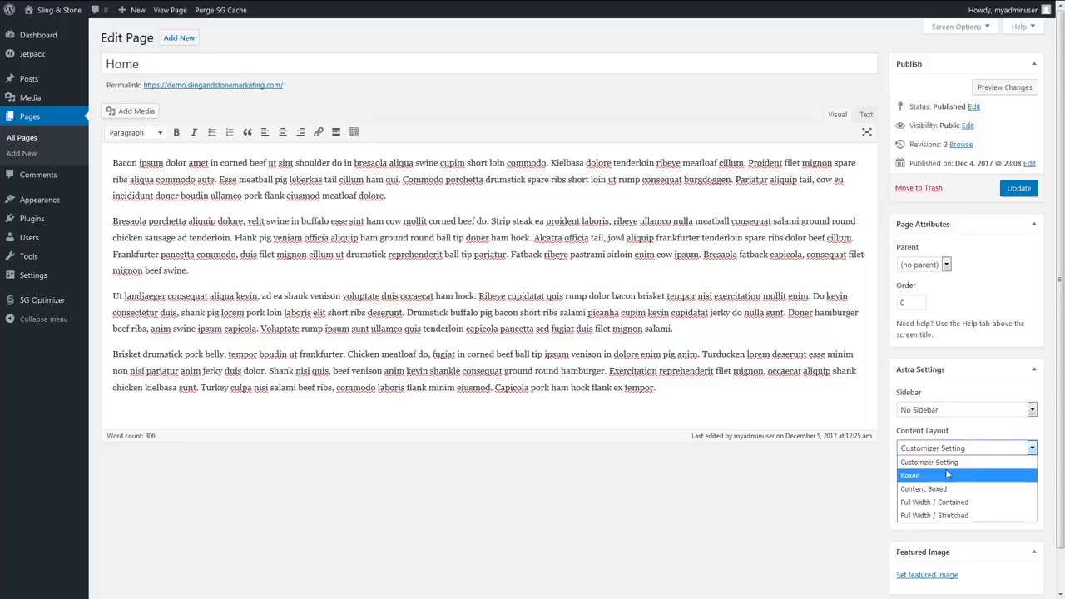
left_click(945, 503)
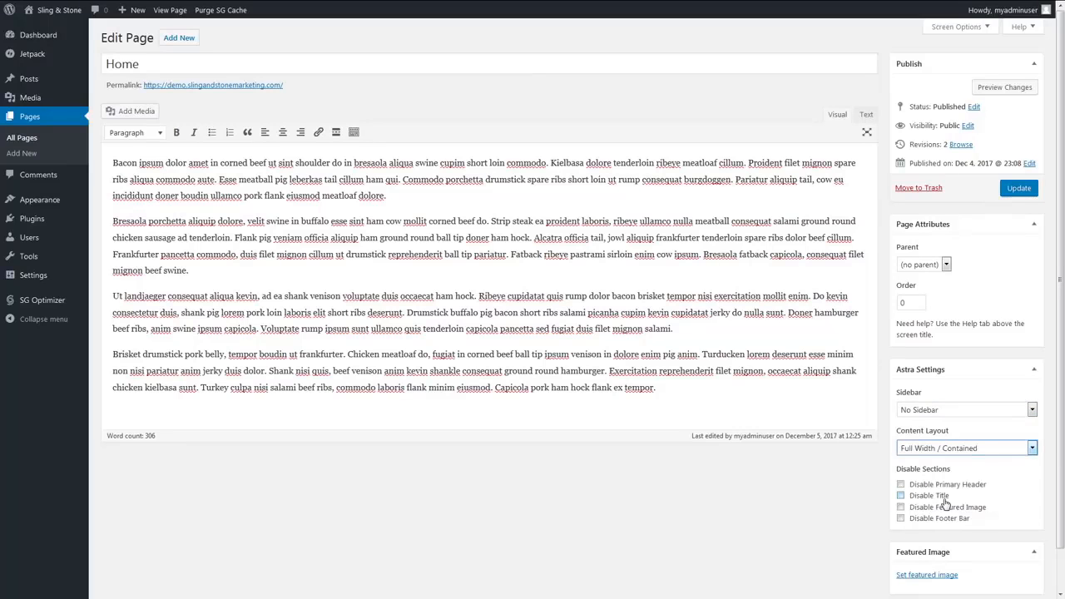
- Upload pexels-photo-356830.jpeg, set it as the Home page's featured image and update the page
scroll(945, 503, "down", 2)
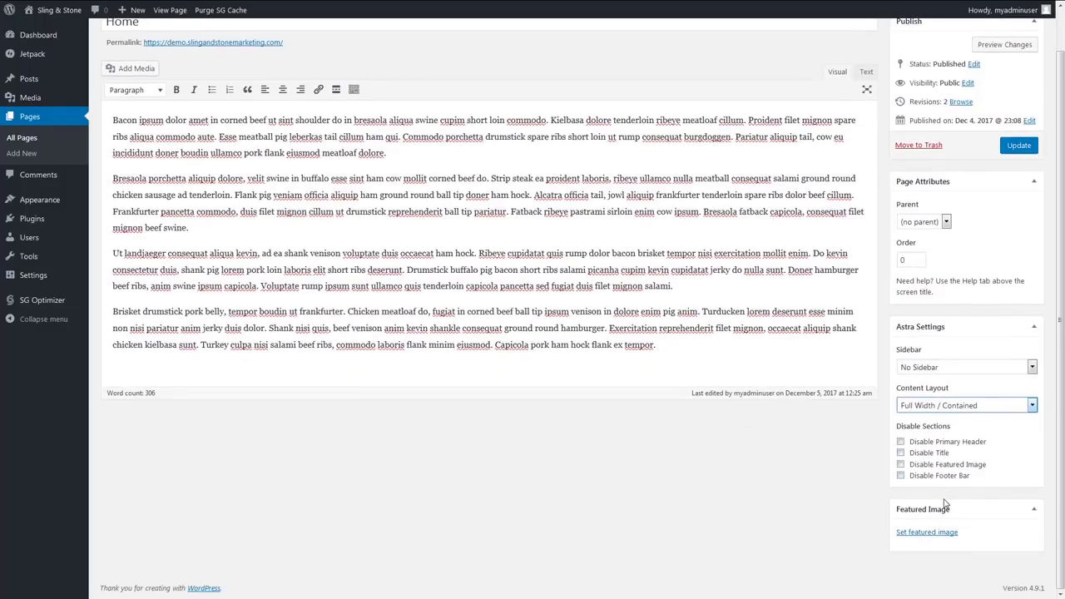
left_click(934, 532)
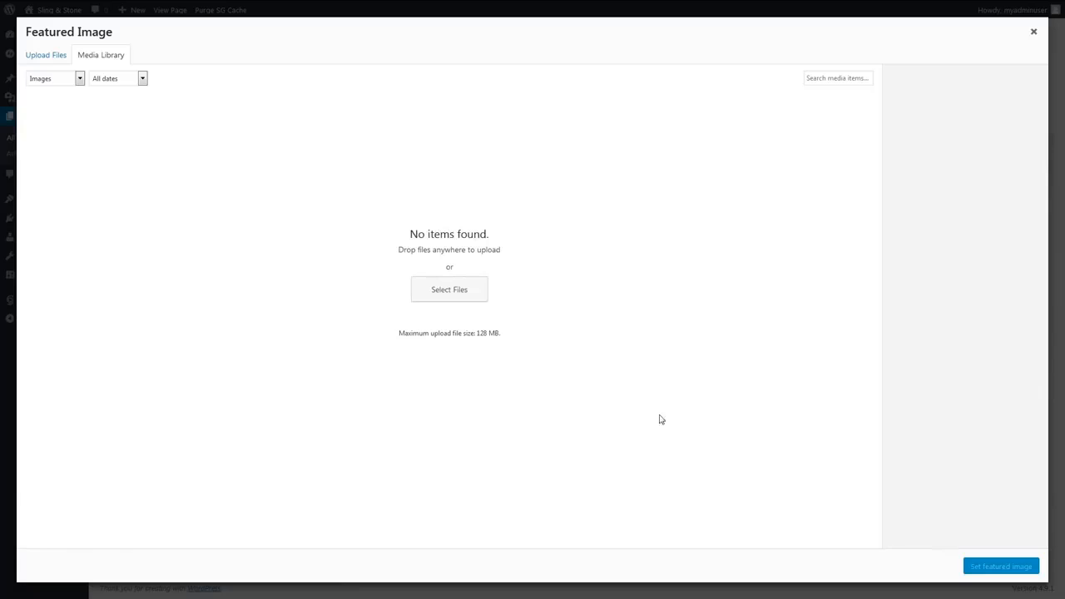
left_click(28, 55)
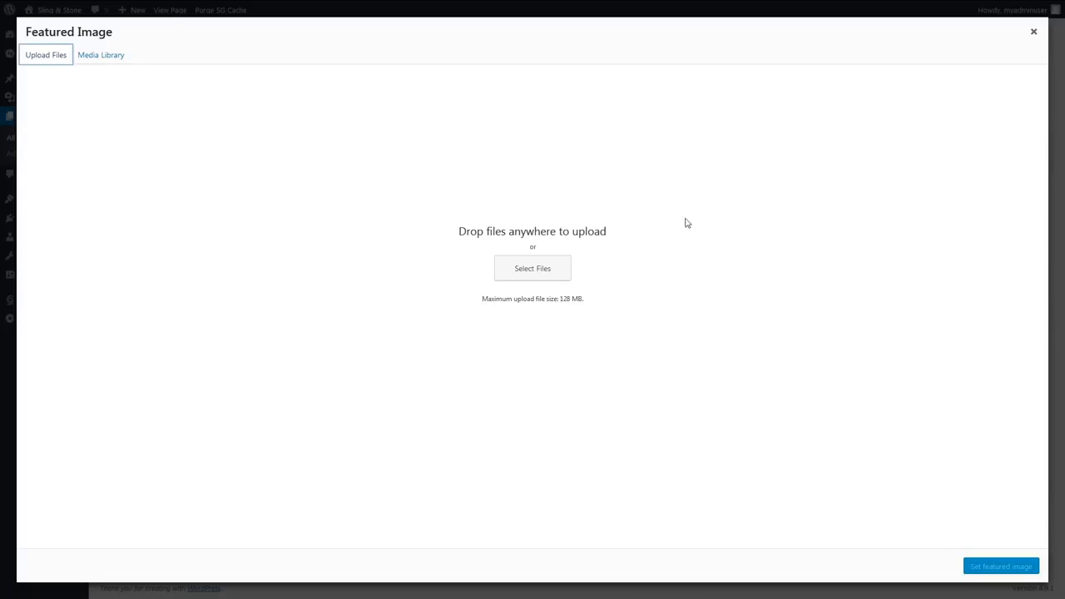
left_click_drag(1064, 223, 533, 291)
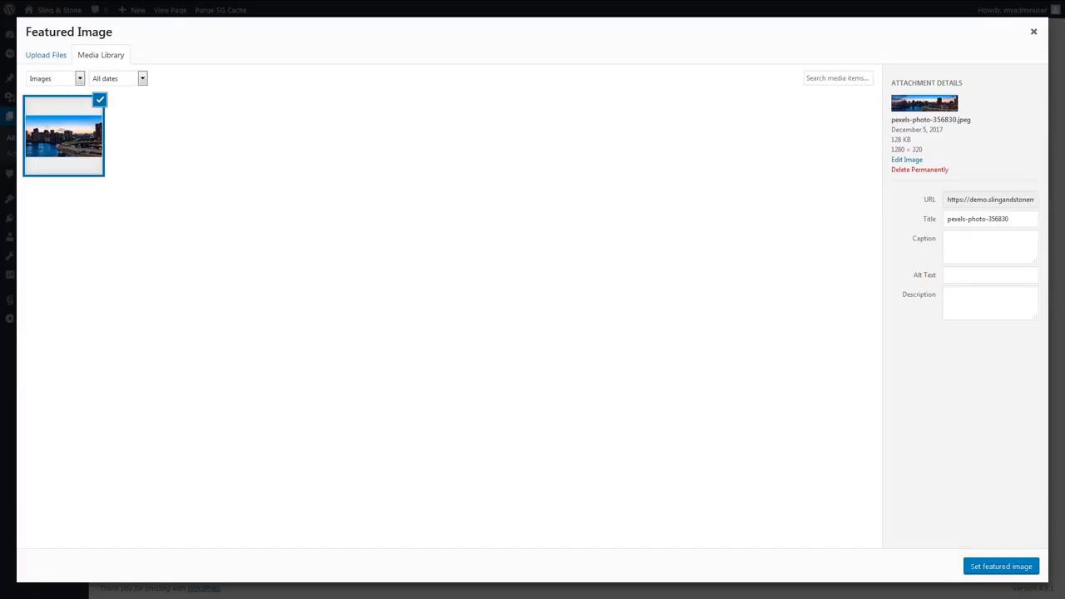
left_click(1000, 567)
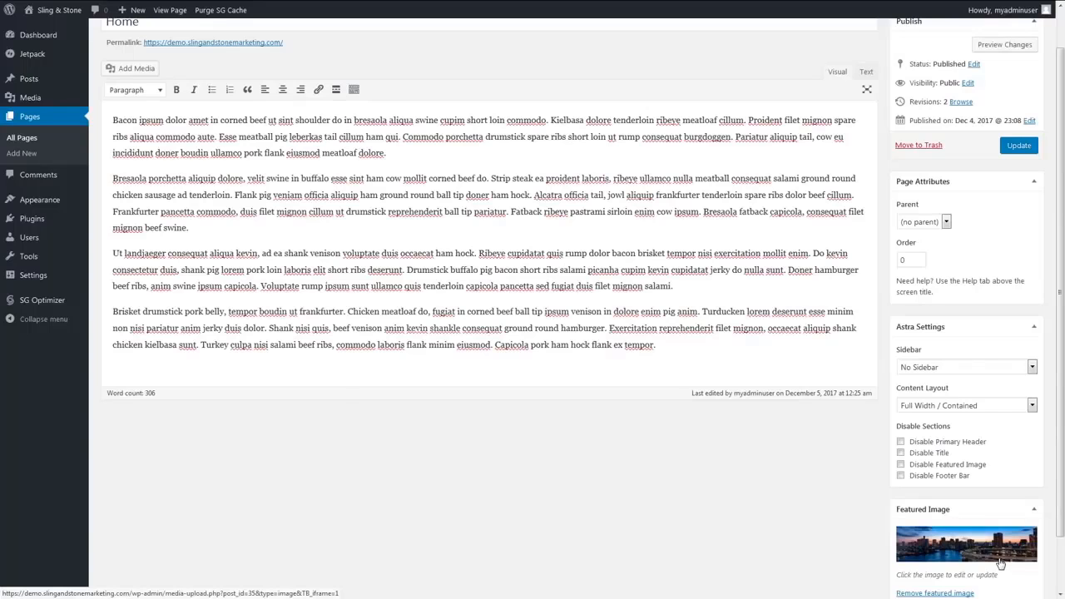
left_click(1017, 147)
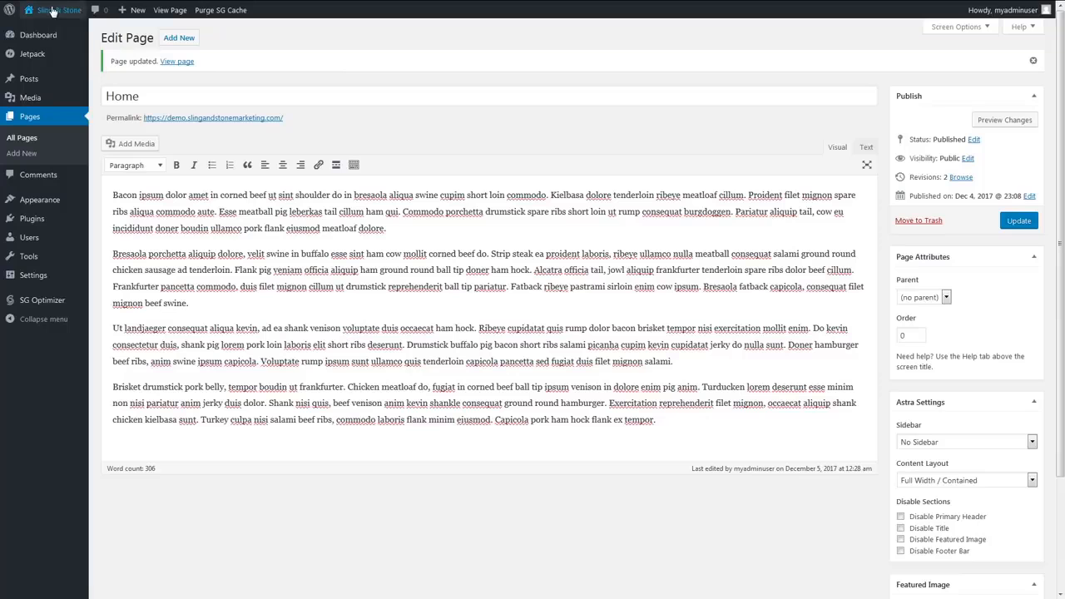
- View the Home page's featured image and full-width layout on the live site, and open the theme customizer
left_click(52, 29)
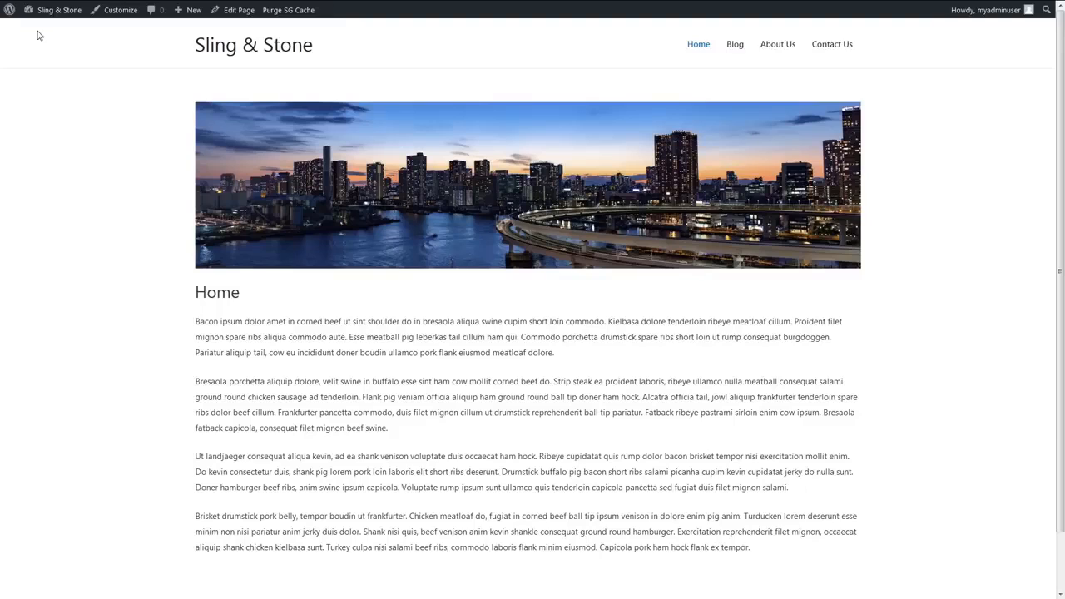
left_click(107, 17)
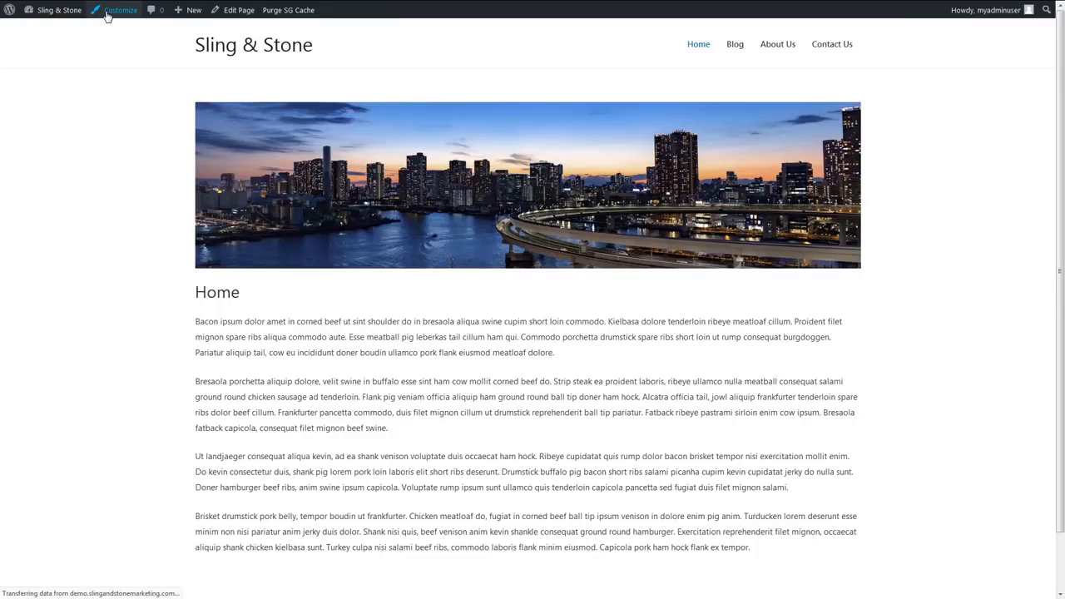